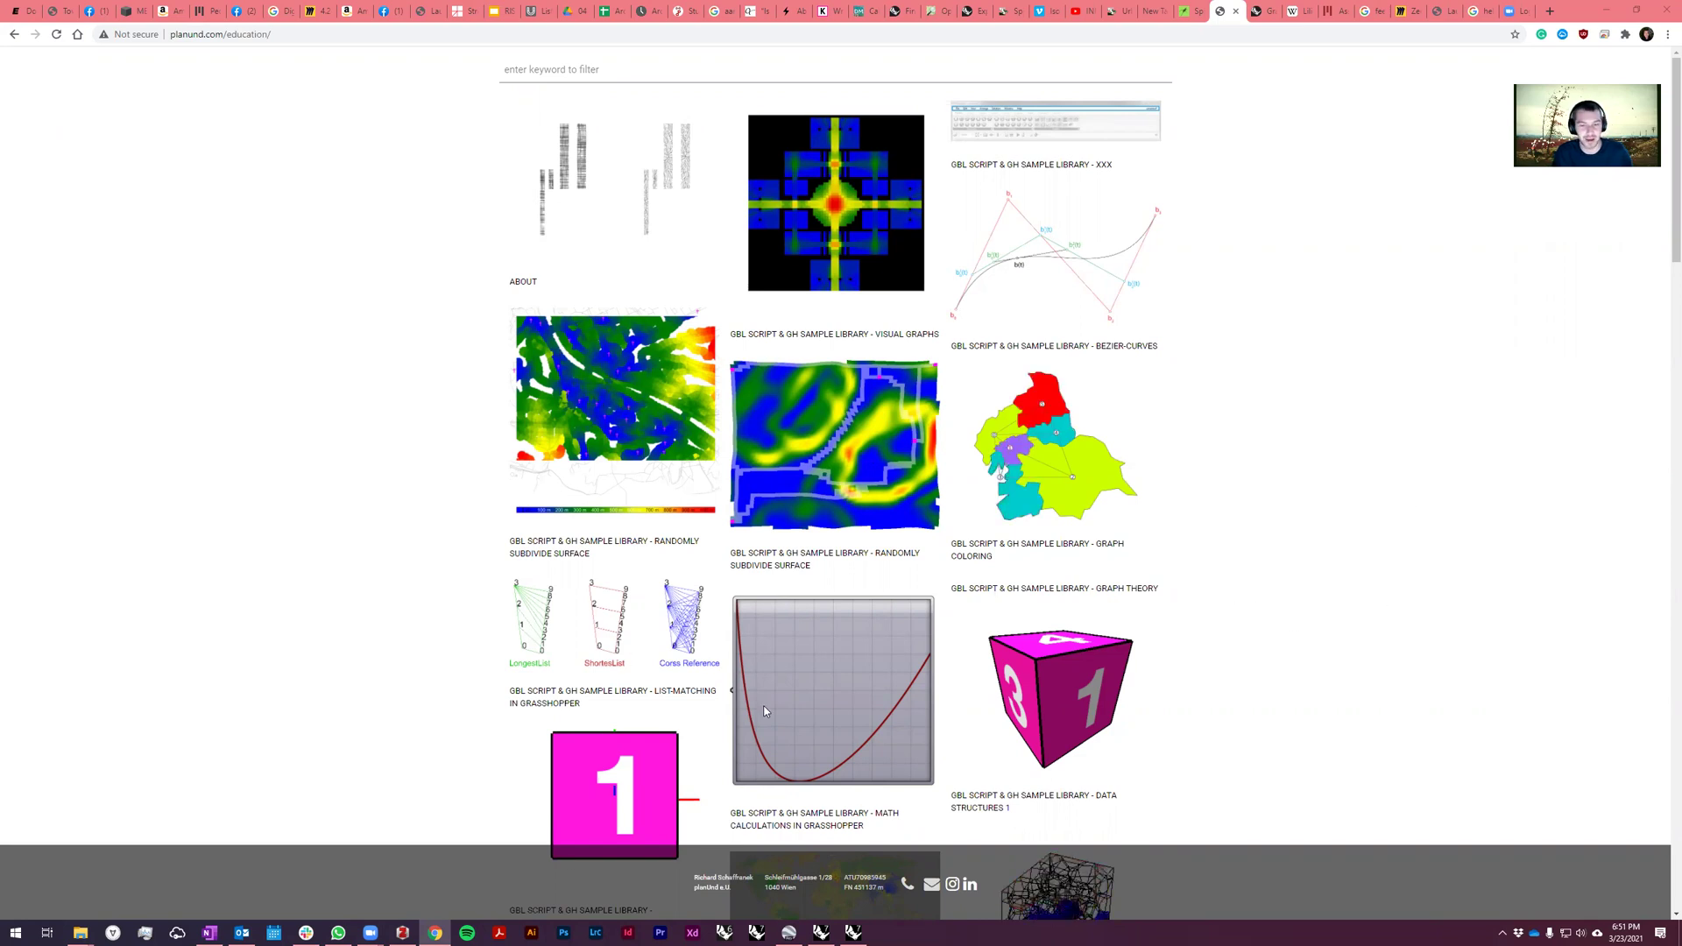
# Scroll through the planUND education page's script and Grasshopper sample library entries.
pyautogui.scroll(-3, 1244, 518)
pyautogui.scroll(3, 1243, 518)
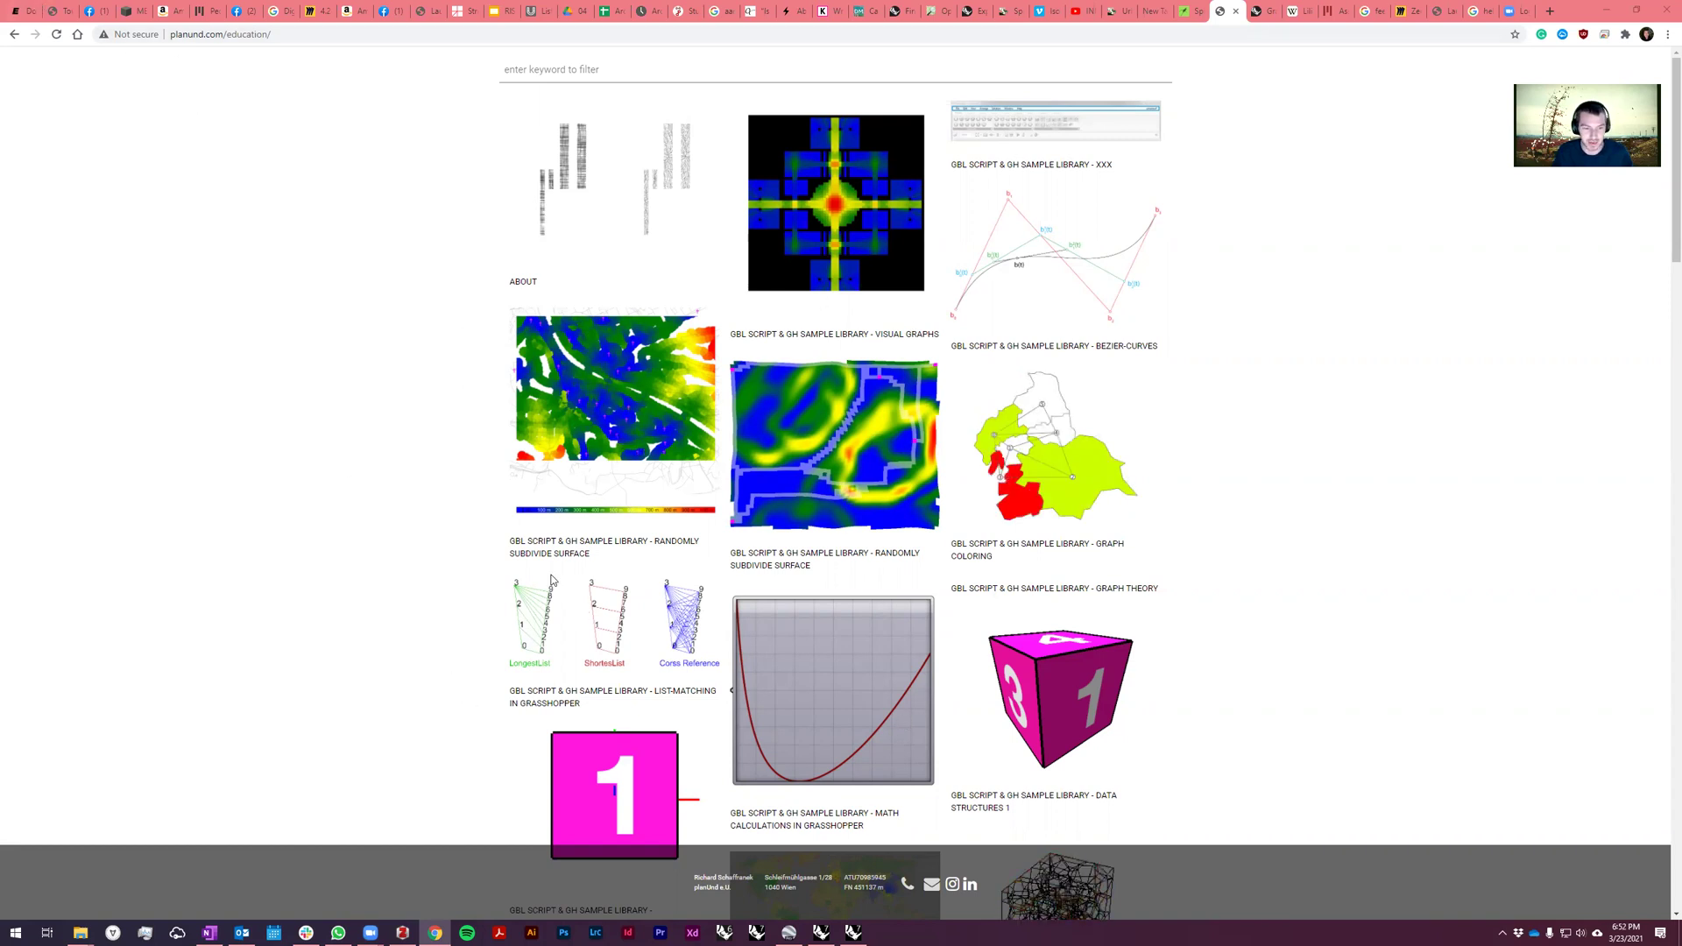
# Open the Urban Distance Map sample and scroll through its write-up.
pyautogui.click(648, 425)
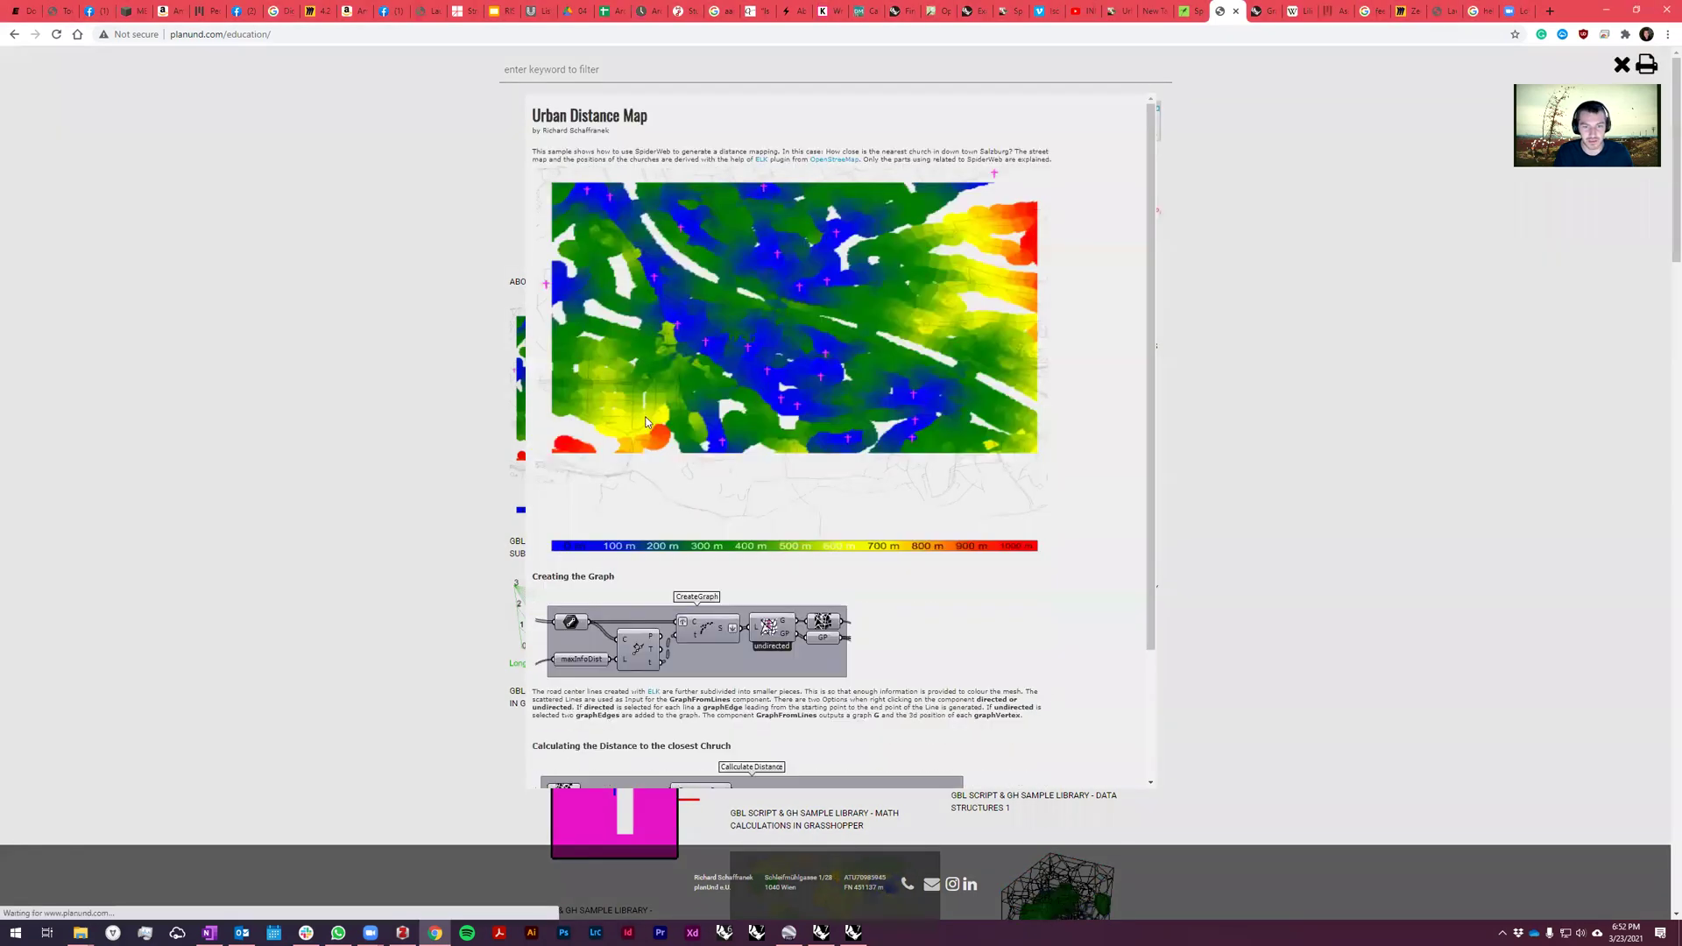
pyautogui.scroll(-3, 815, 494)
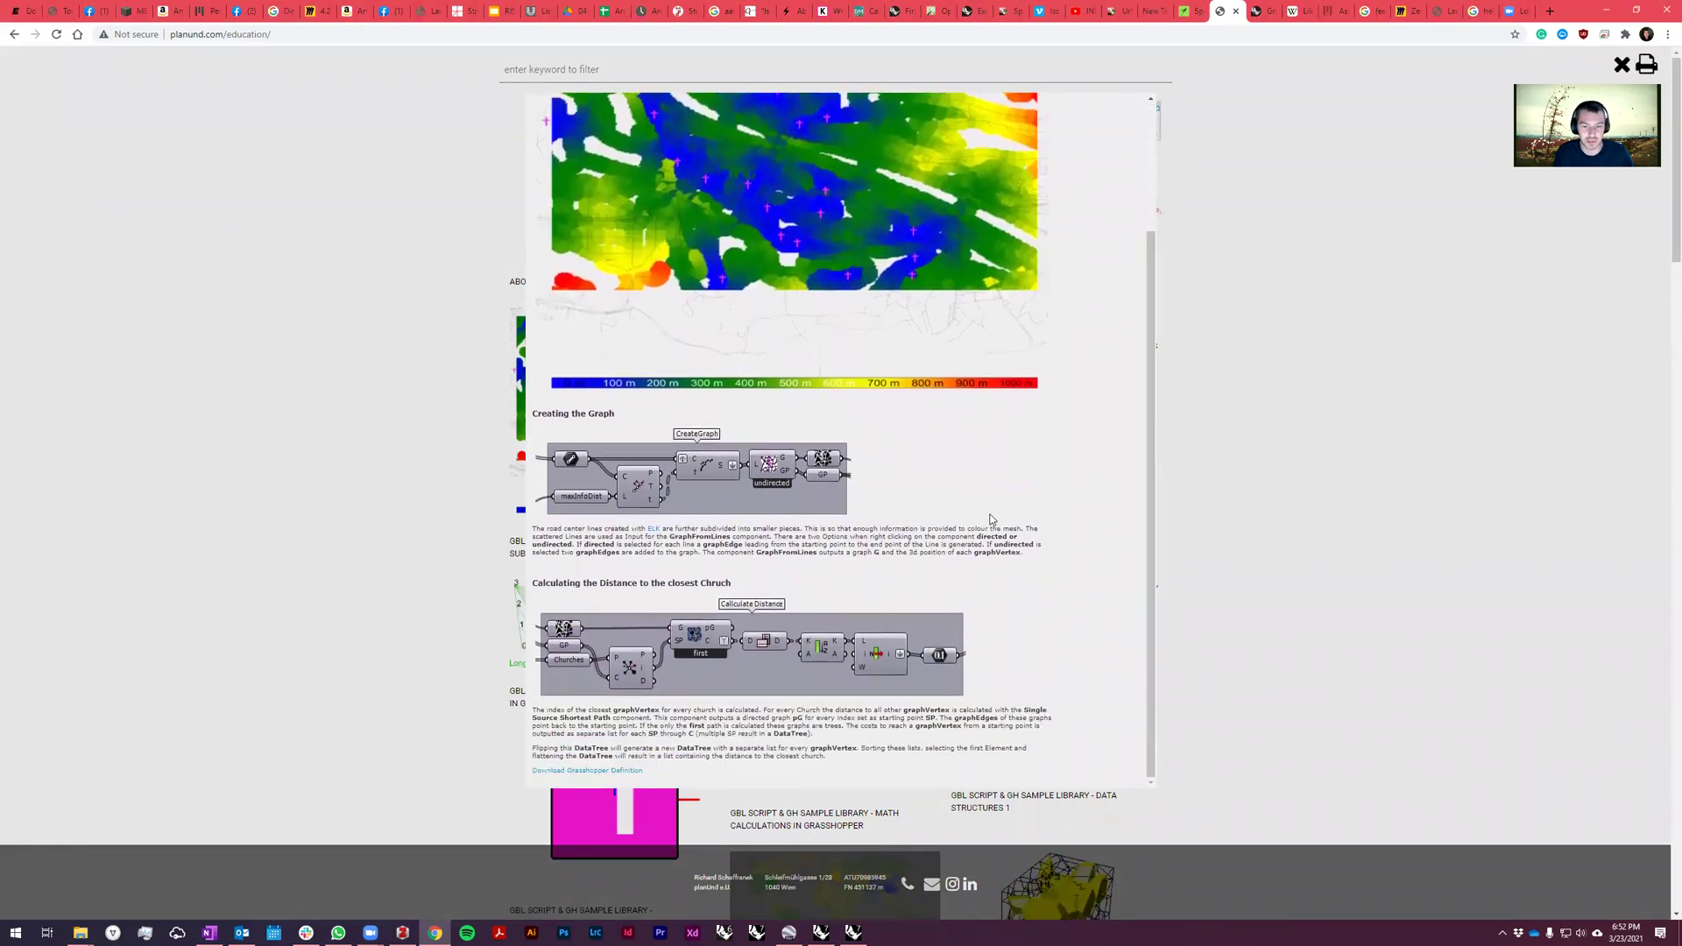
pyautogui.scroll(3, 990, 519)
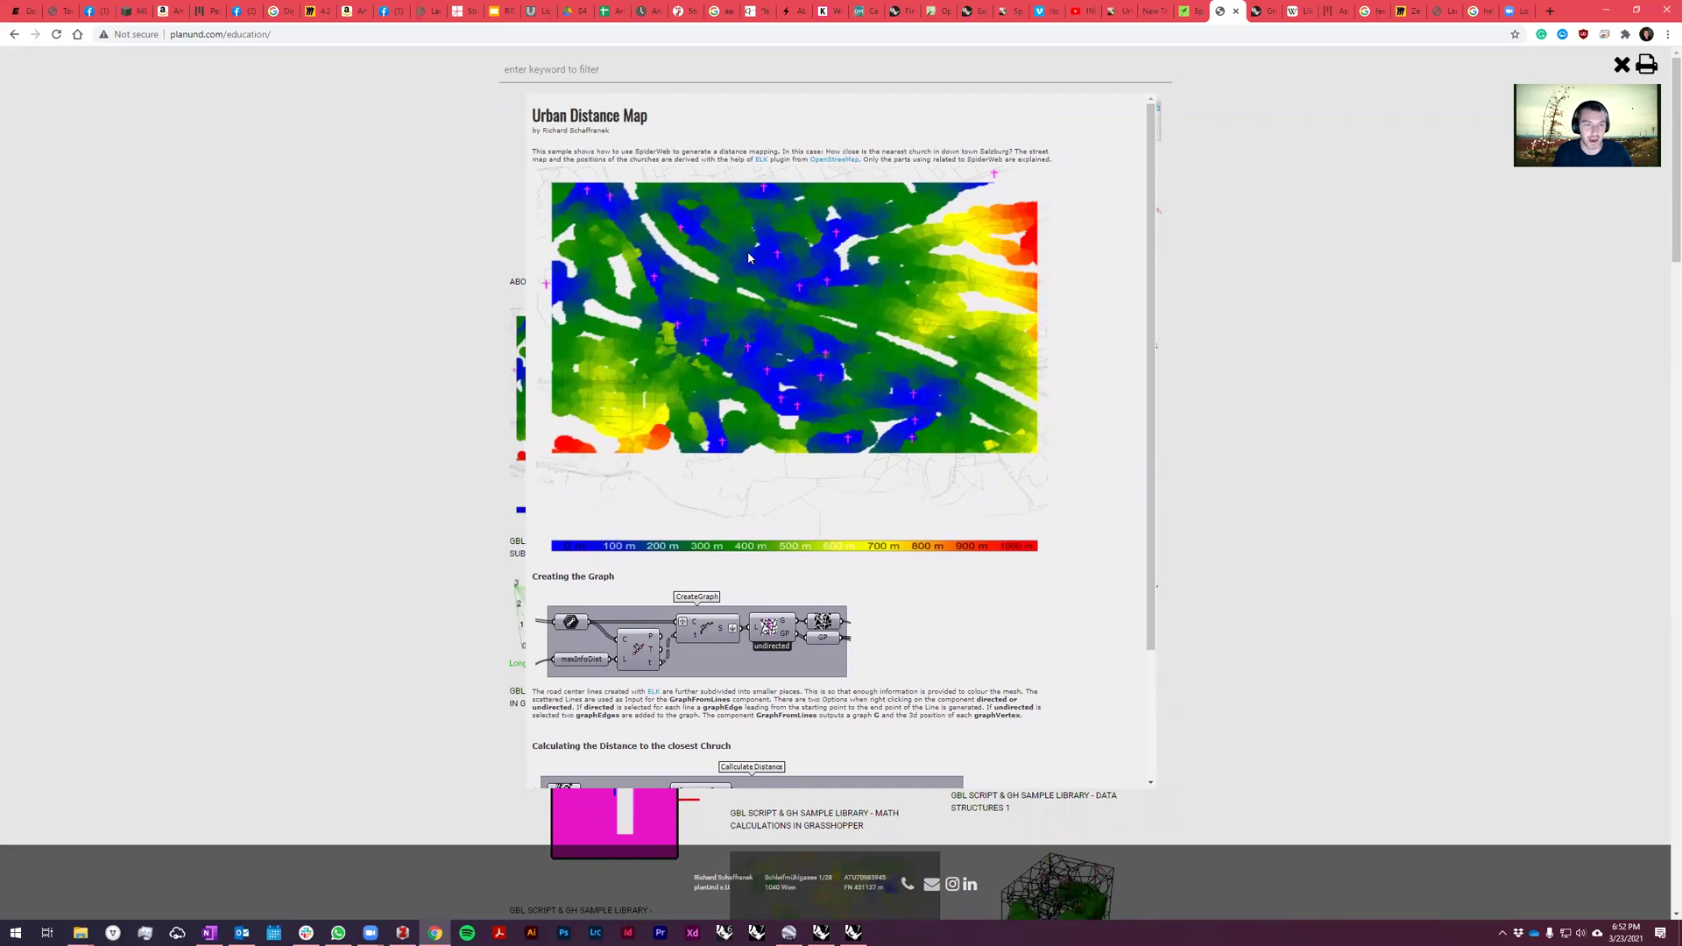
pyautogui.scroll(-3, 1026, 490)
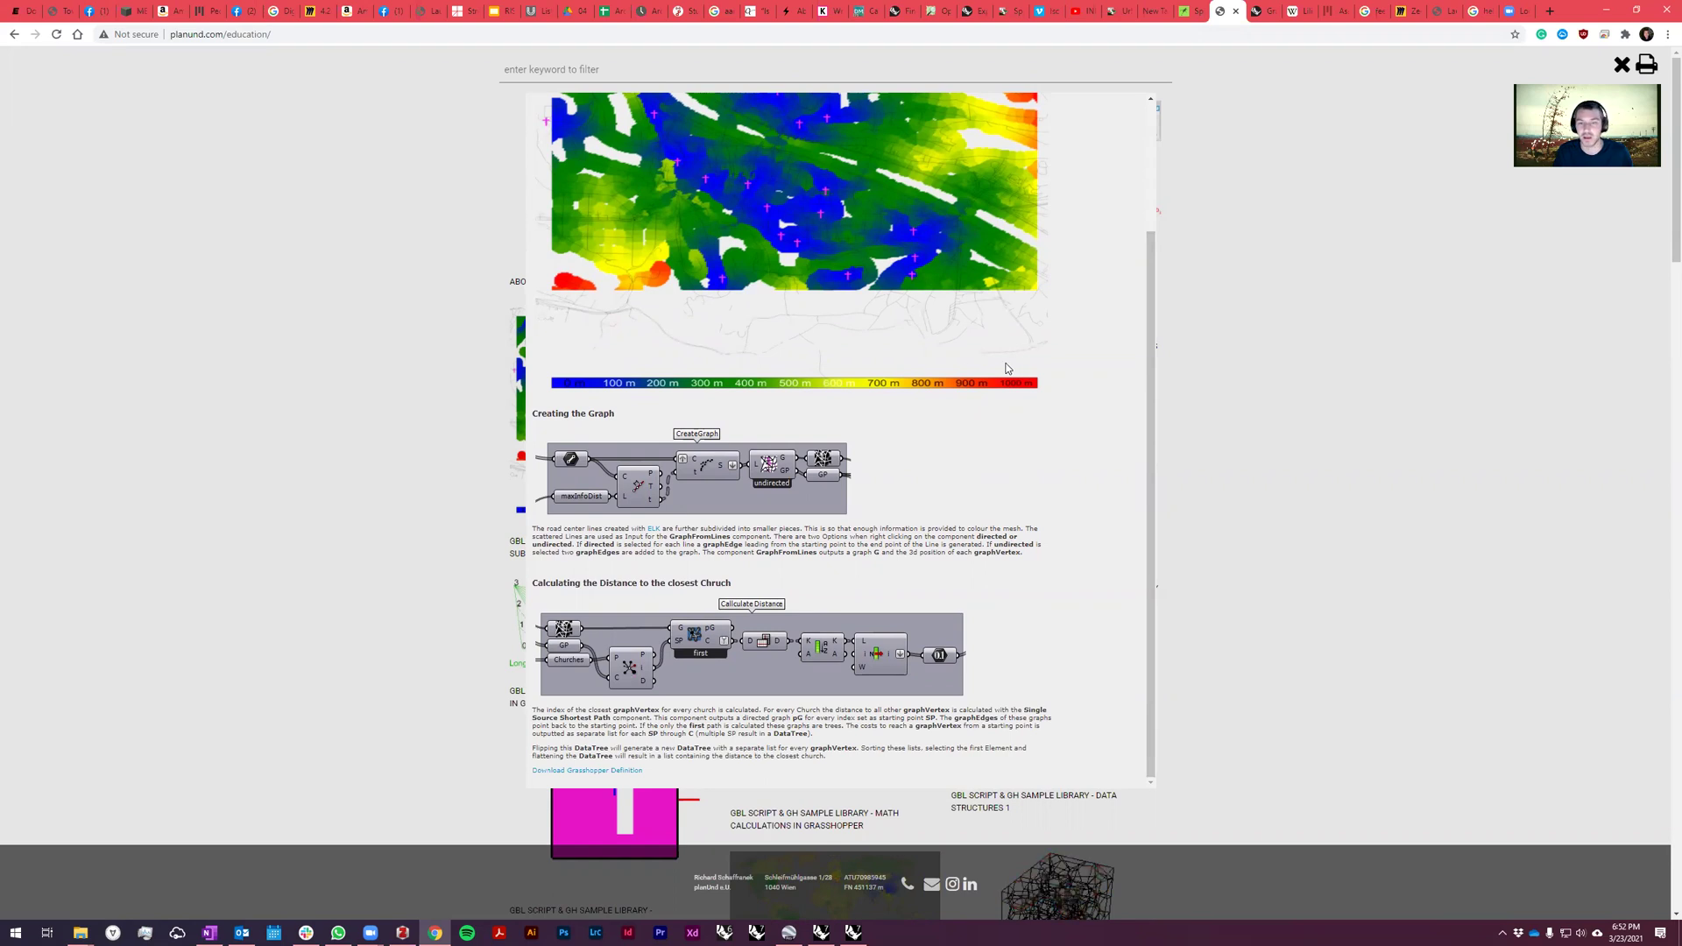
pyautogui.scroll(2, 932, 484)
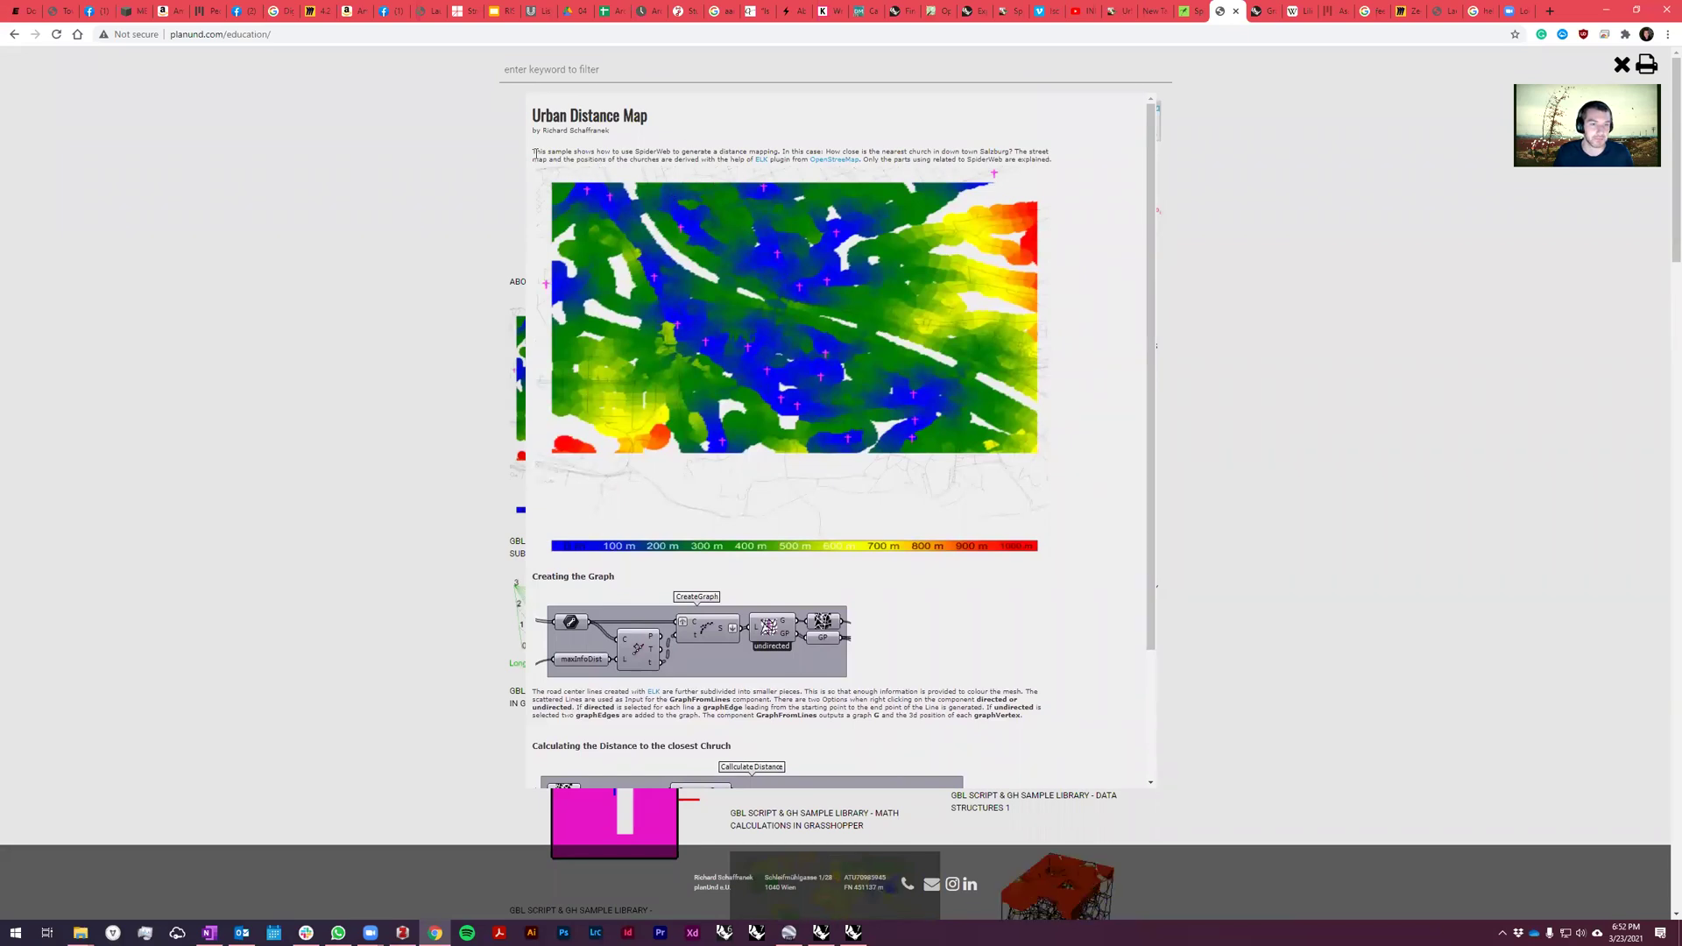
# Select the map's description paragraph, then switch to Rhino with the Urban Distance definition.
pyautogui.moveTo(535, 155); pyautogui.dragTo(740, 188)
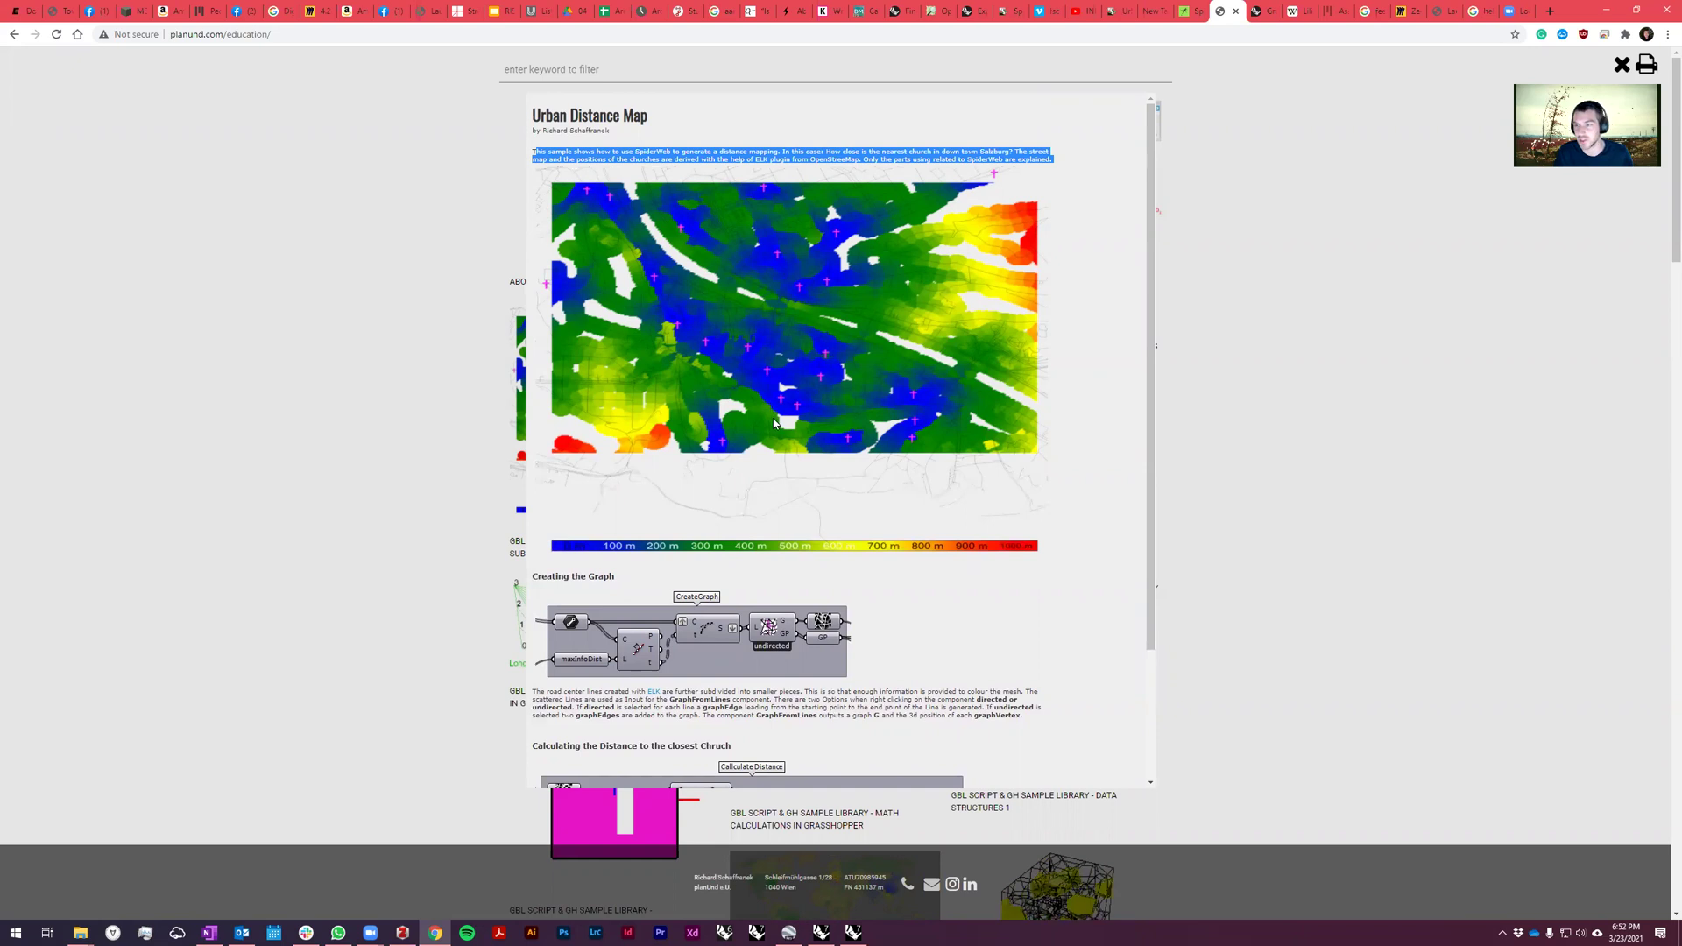
pyautogui.click(1206, 429)
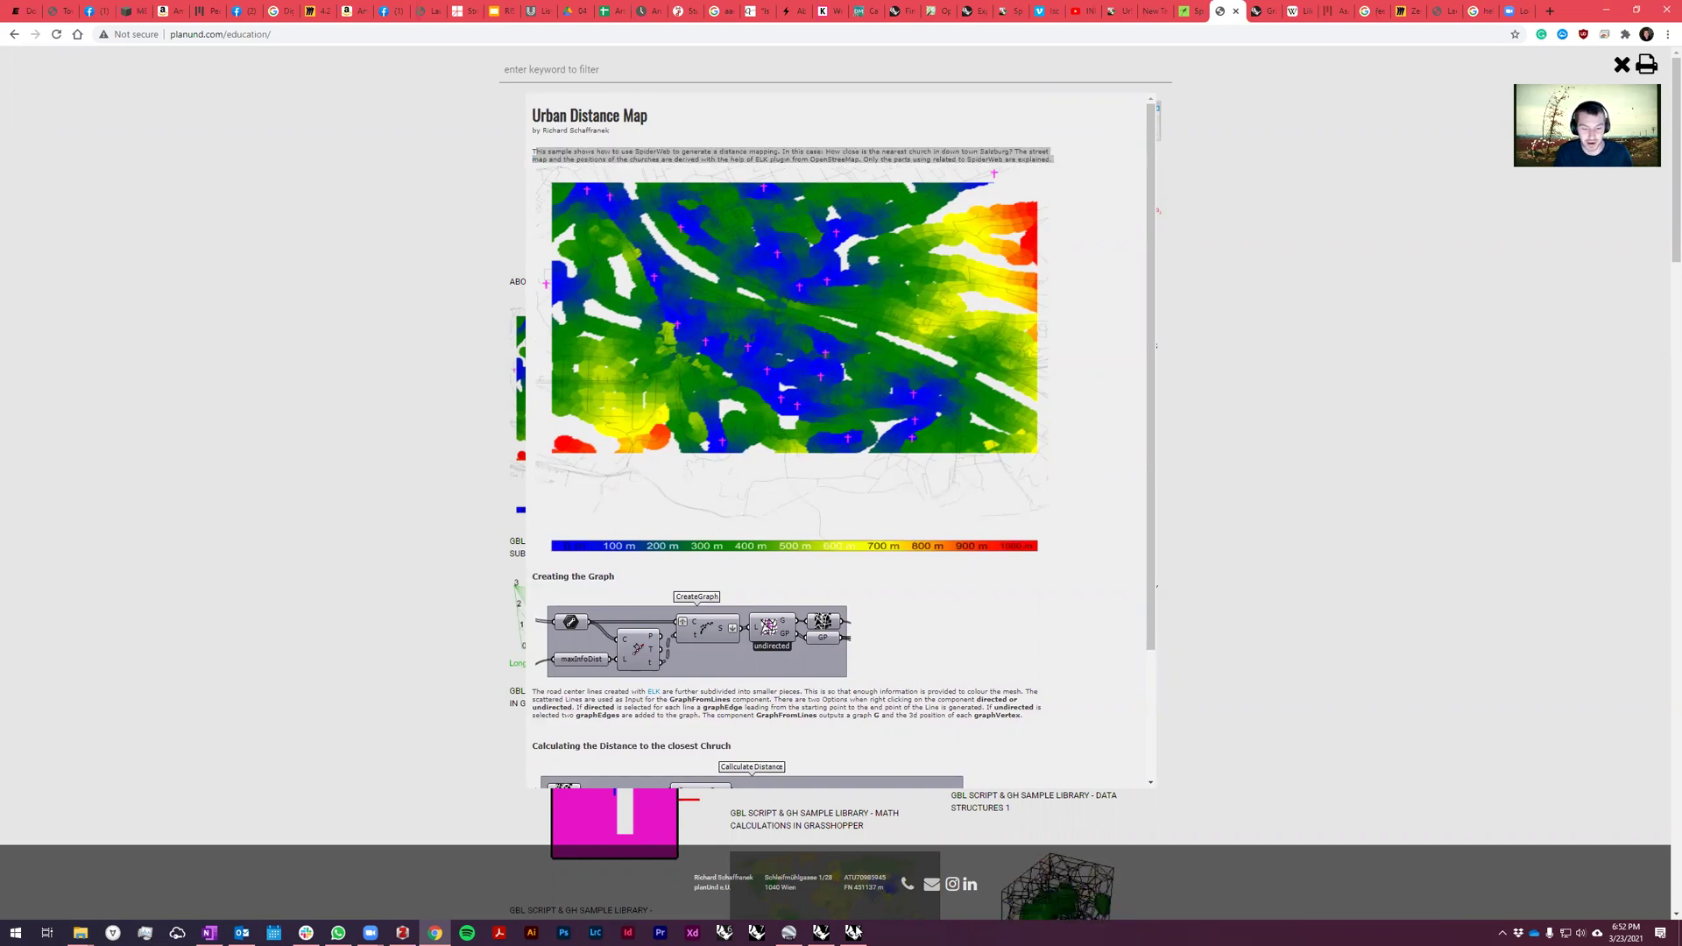
pyautogui.click(853, 932)
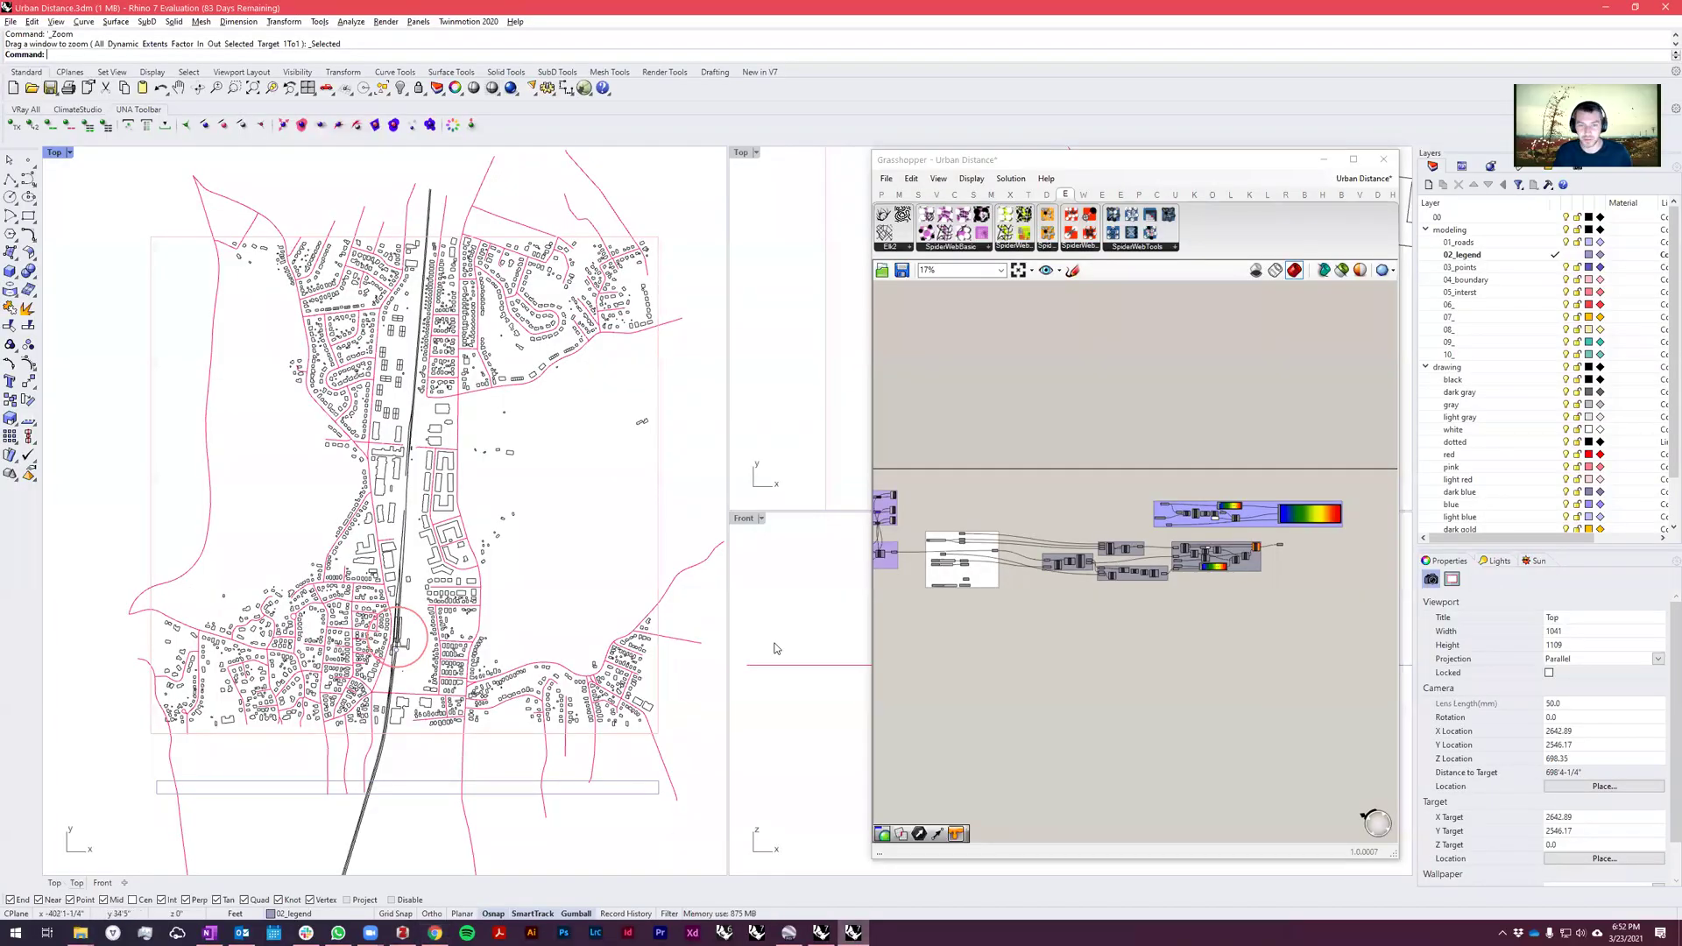
# Widen the Grasshopper window and hide its geometry preview in Rhino.
pyautogui.click(870, 381)
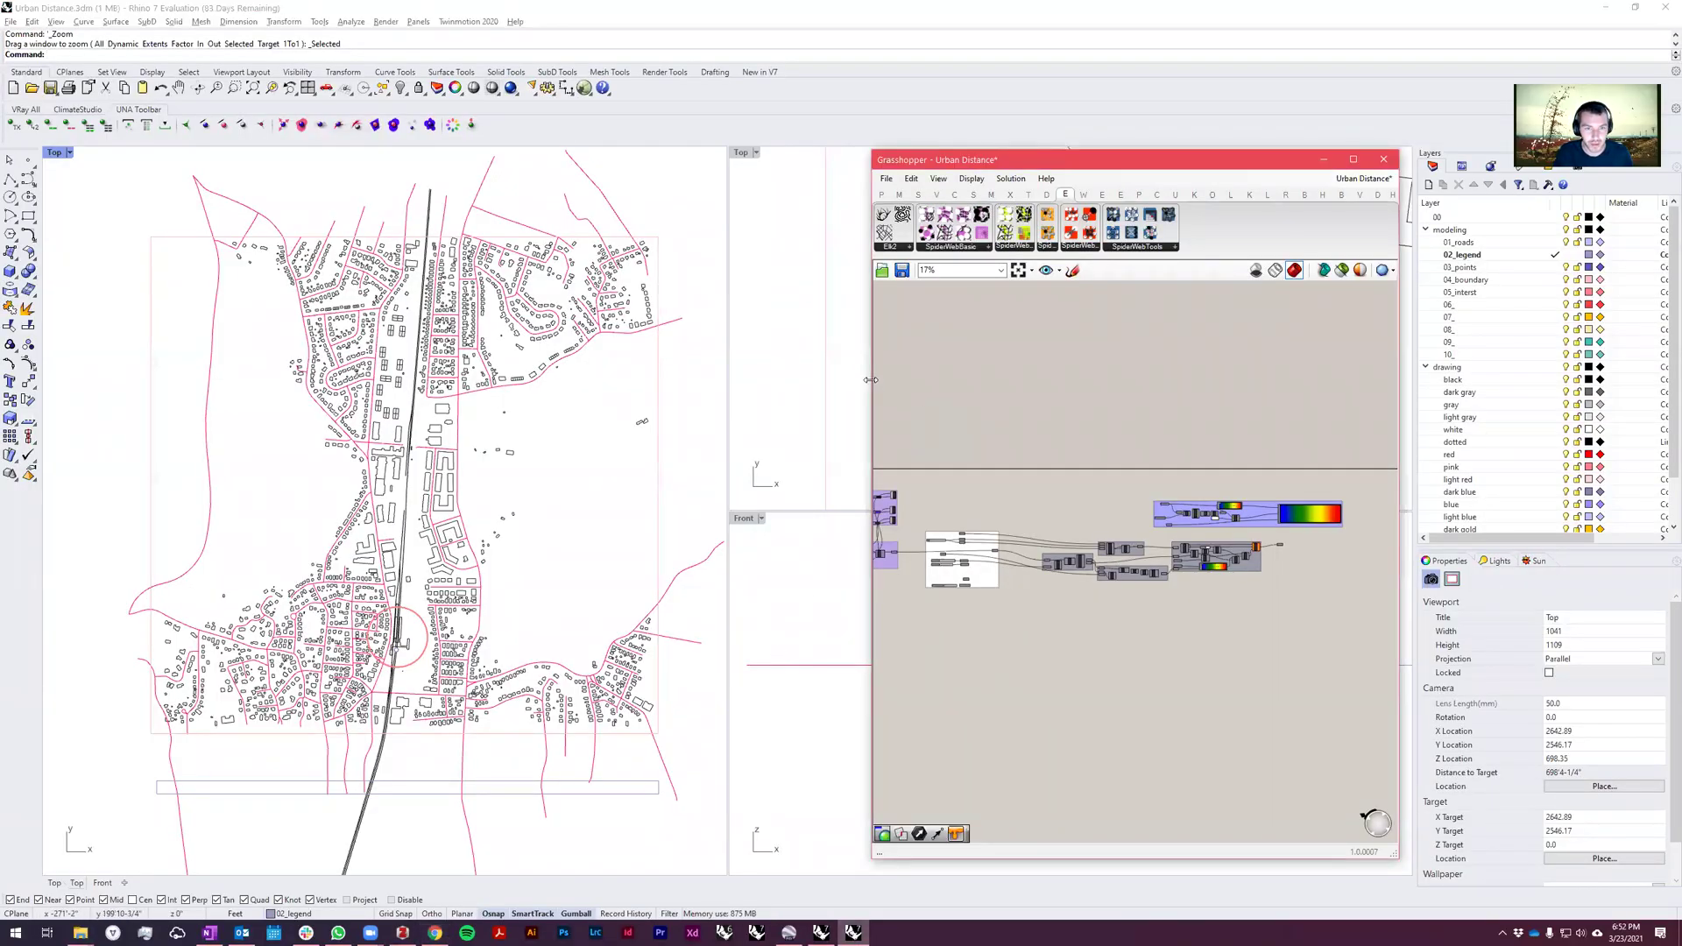
pyautogui.moveTo(870, 380); pyautogui.dragTo(733, 380)
pyautogui.scroll(-1, 891, 605)
pyautogui.moveTo(891, 605); pyautogui.dragTo(956, 662, button='right')
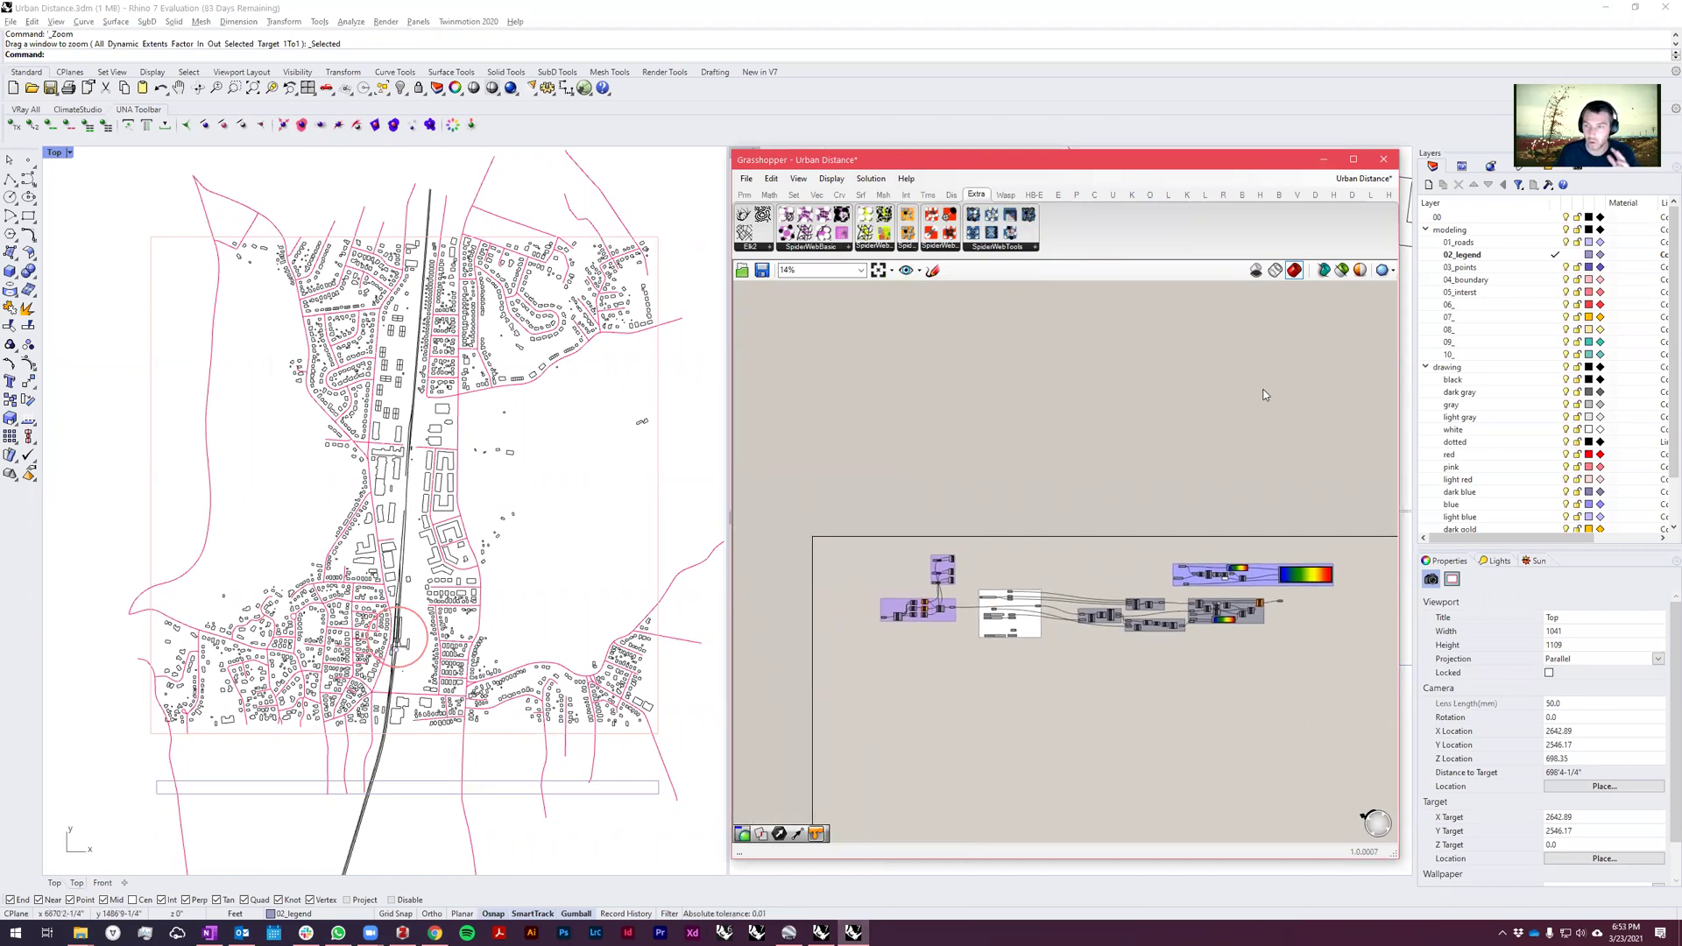
pyautogui.click(1254, 271)
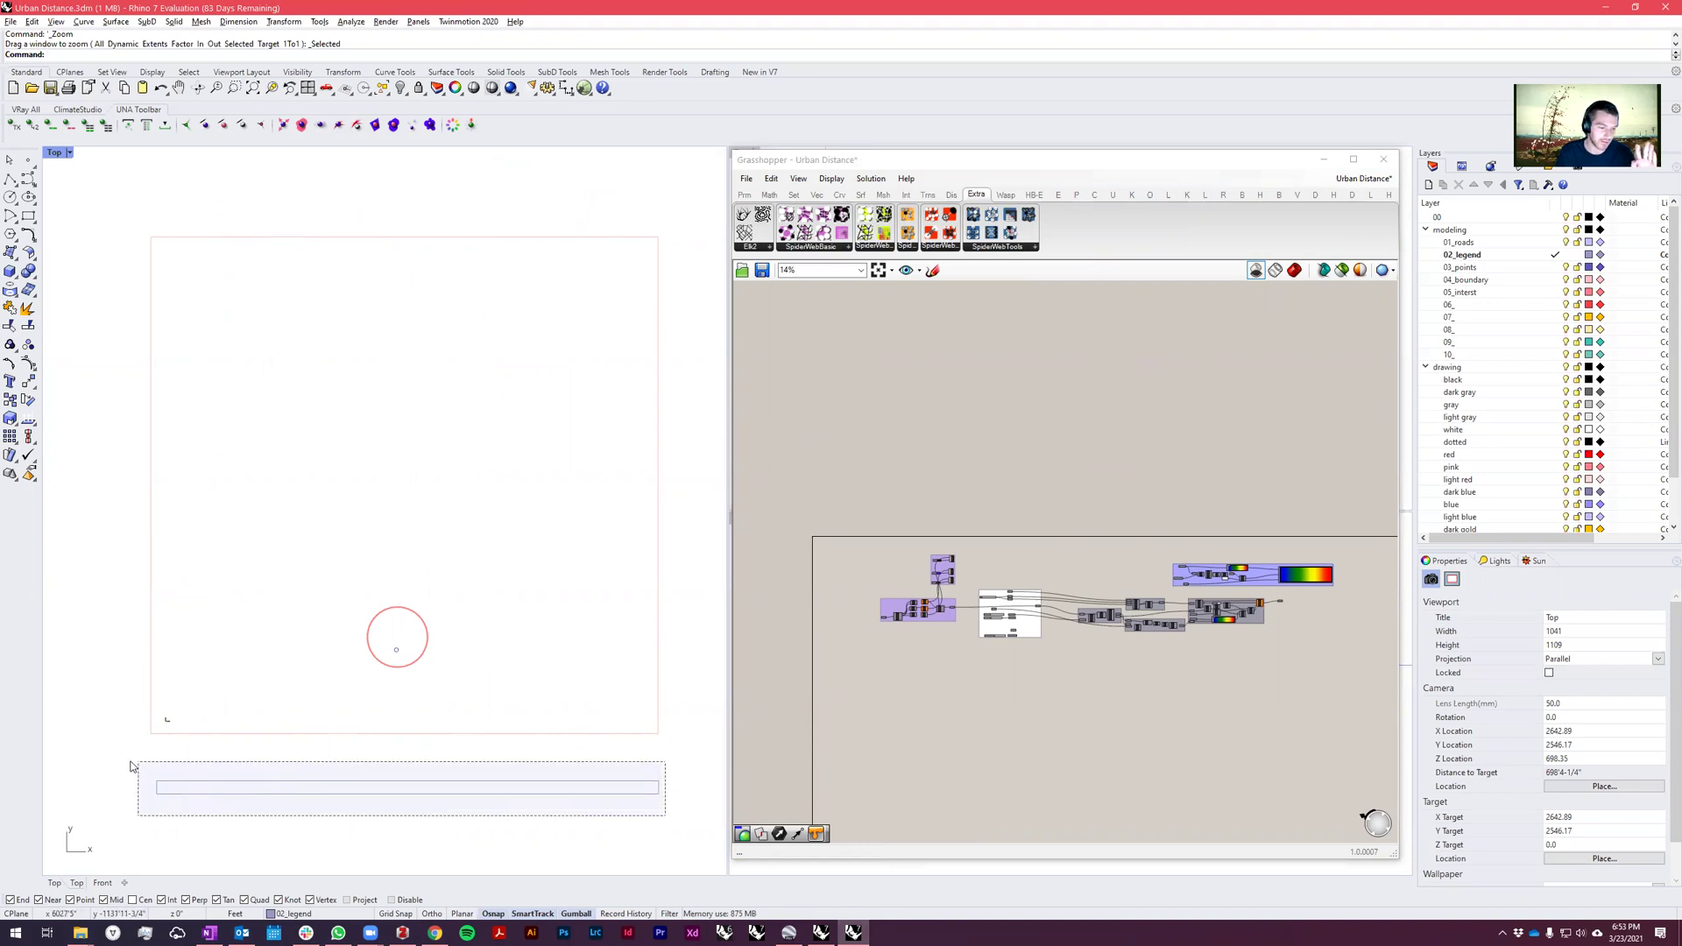
# Inspect the legend frame, boundary rectangle, circle and its centre point by selecting each.
pyautogui.click(278, 782)
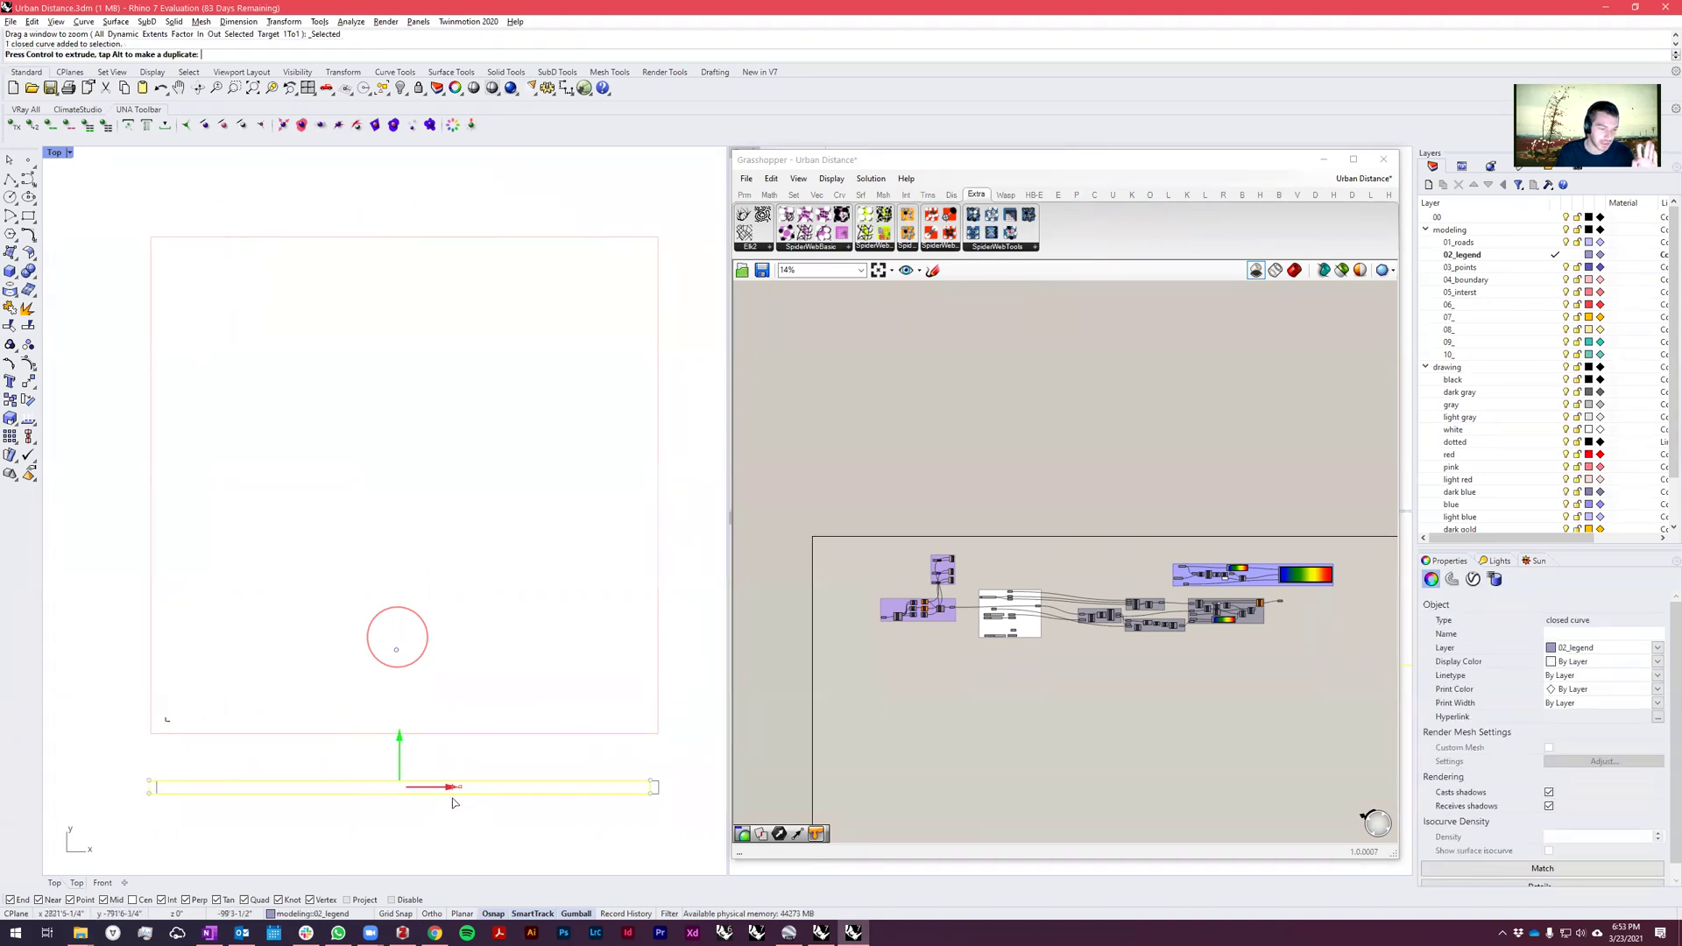
pyautogui.click(507, 840)
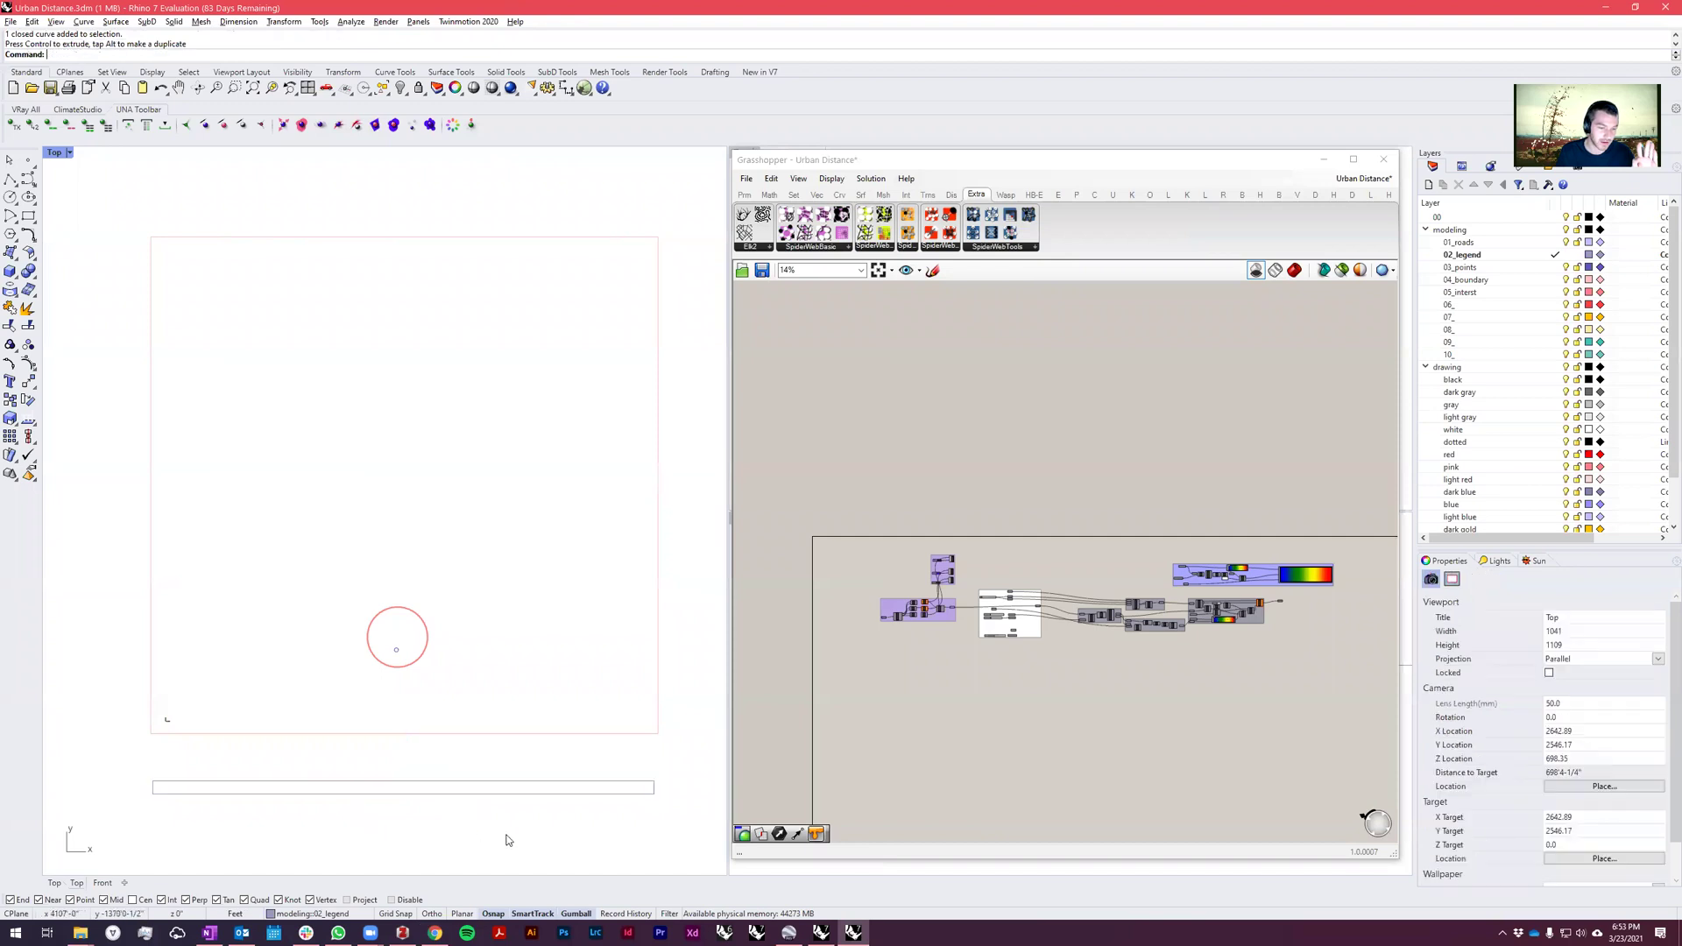
pyautogui.click(559, 736)
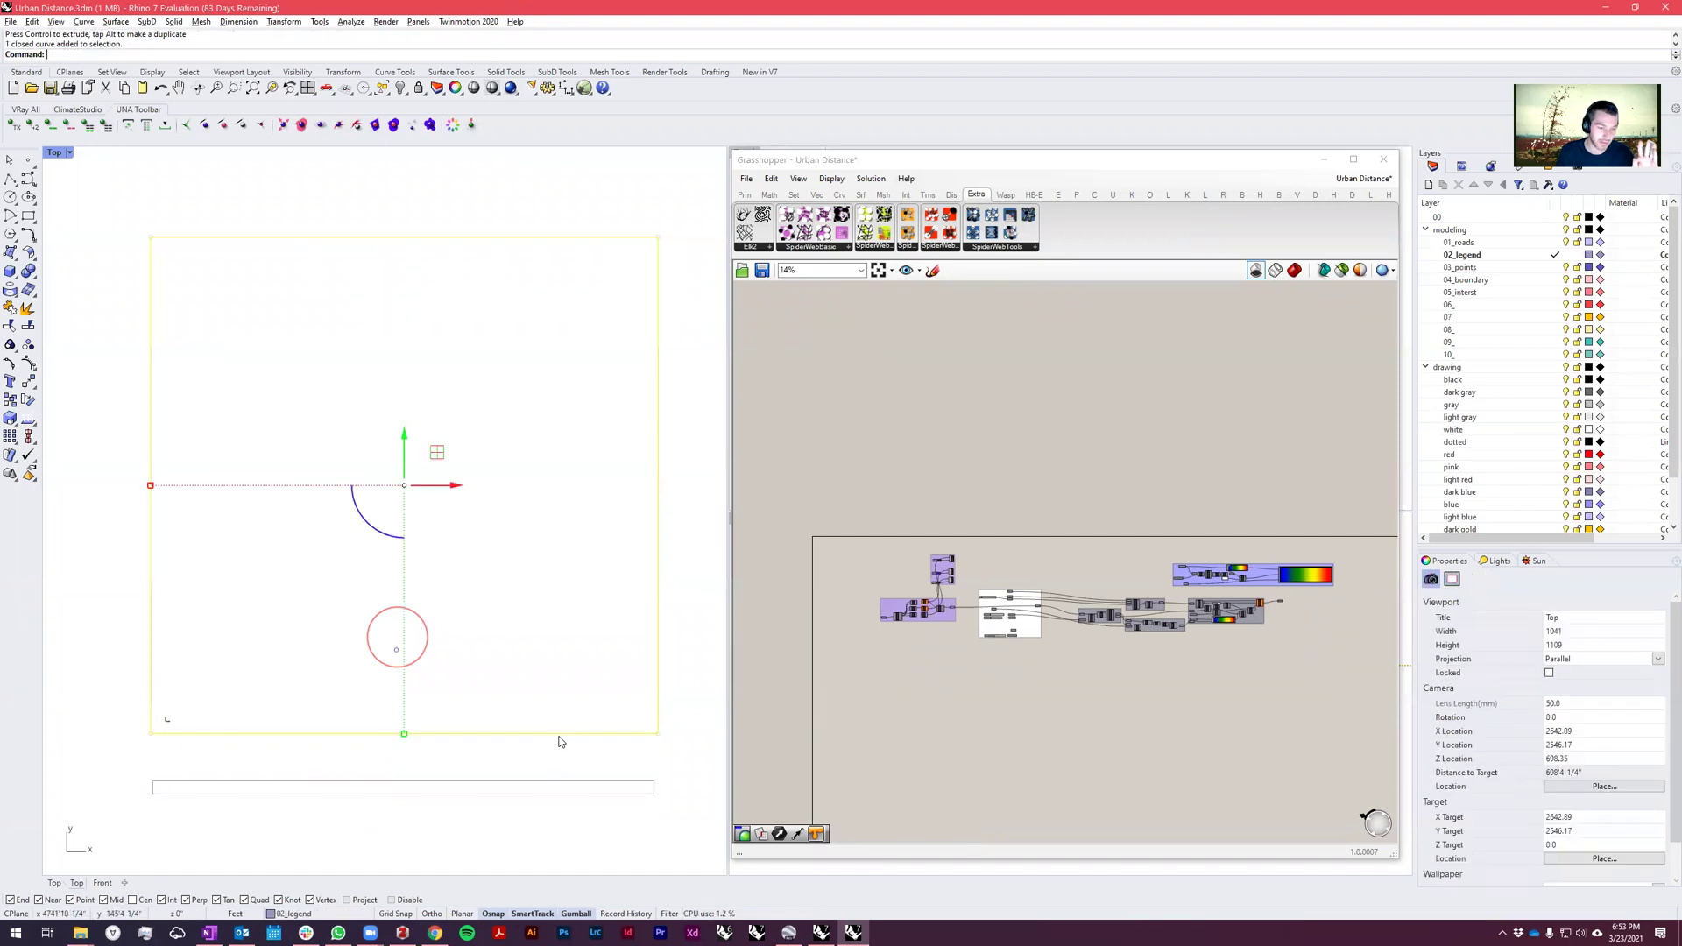
pyautogui.click(506, 828)
pyautogui.moveTo(434, 566); pyautogui.dragTo(409, 634)
pyautogui.press('Escape')
pyautogui.scroll(8, 410, 671)
pyautogui.scroll(-5, 605, 648)
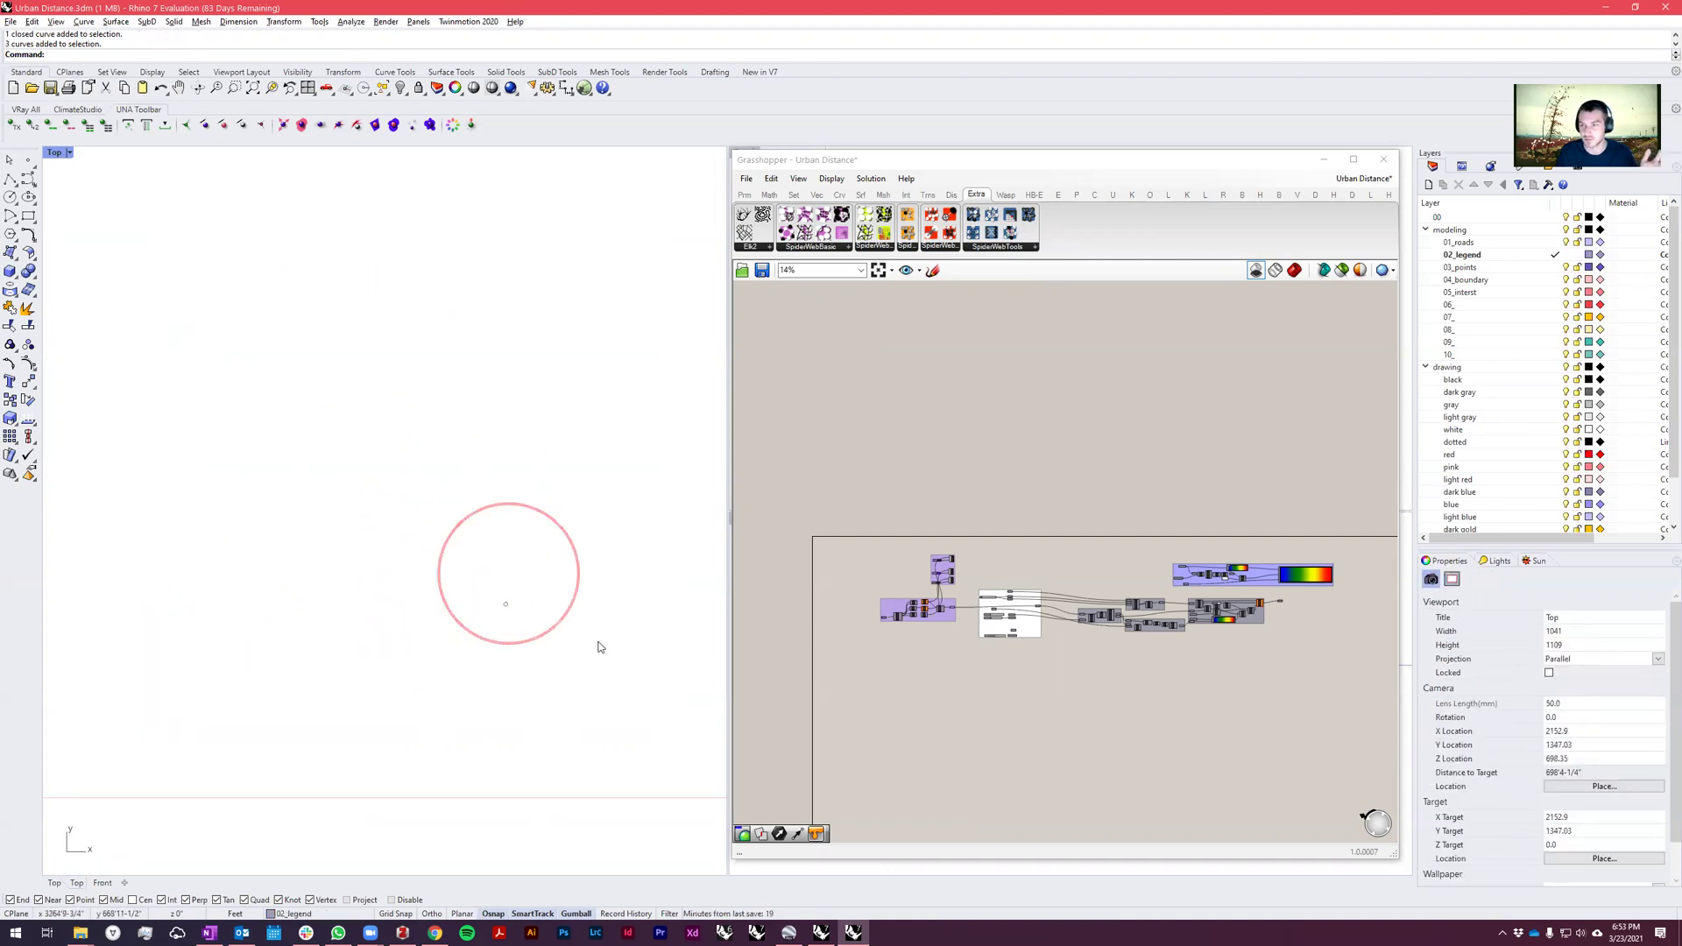
pyautogui.click(506, 608)
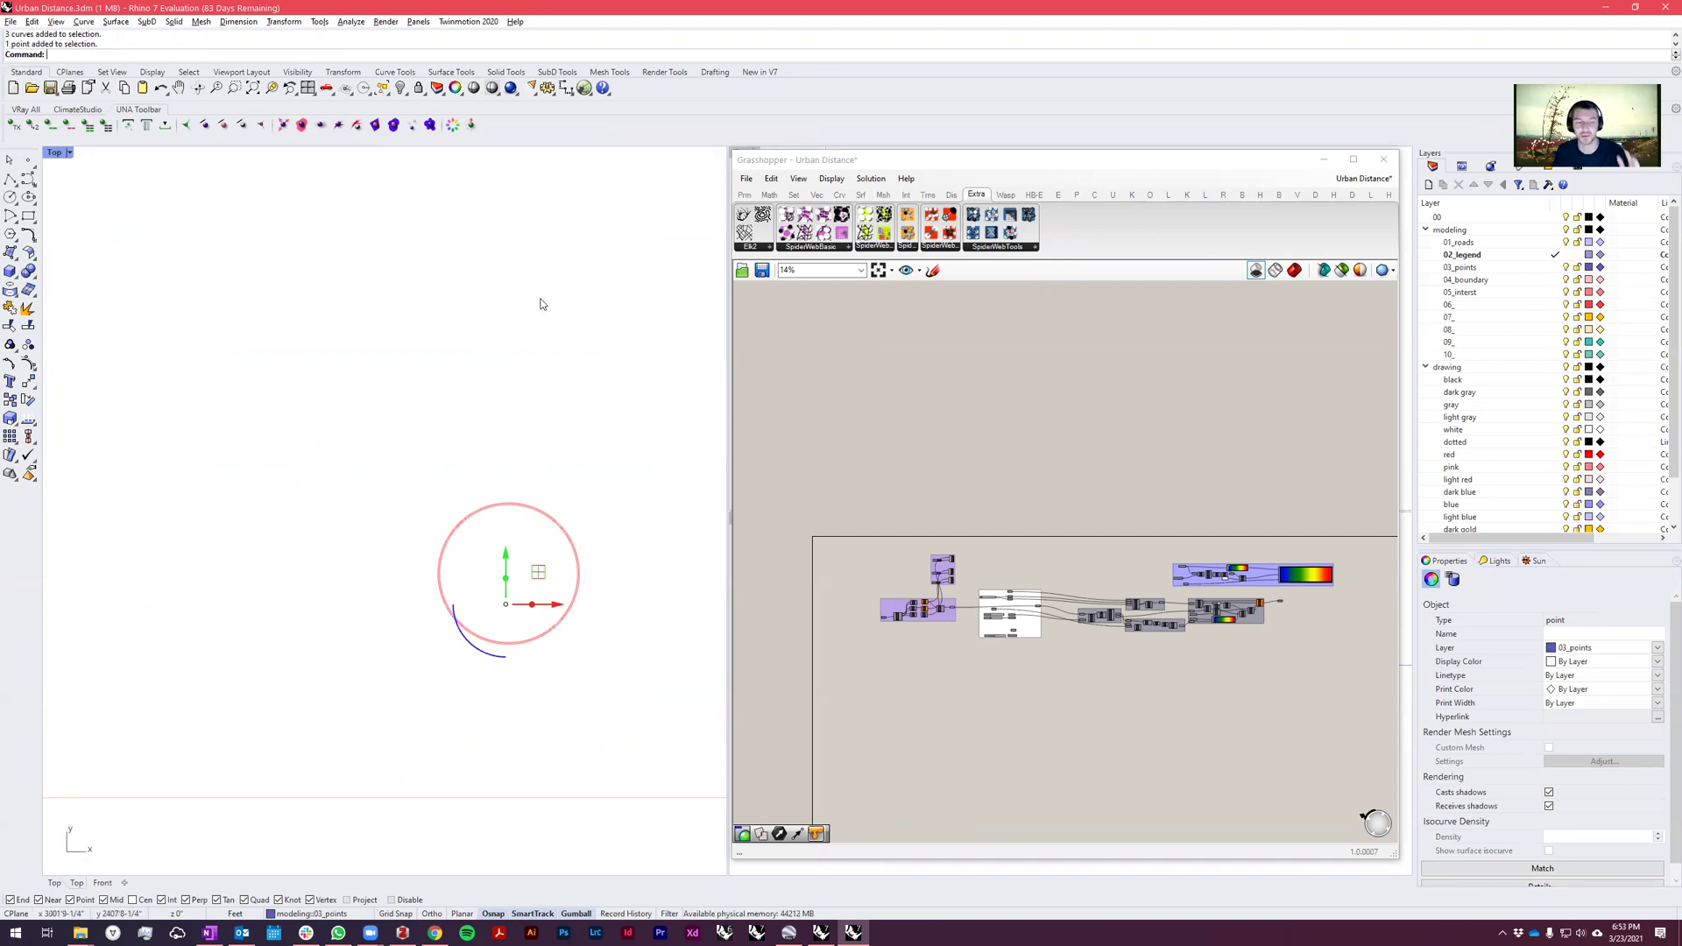
pyautogui.press('Escape')
pyautogui.scroll(-2, 425, 596)
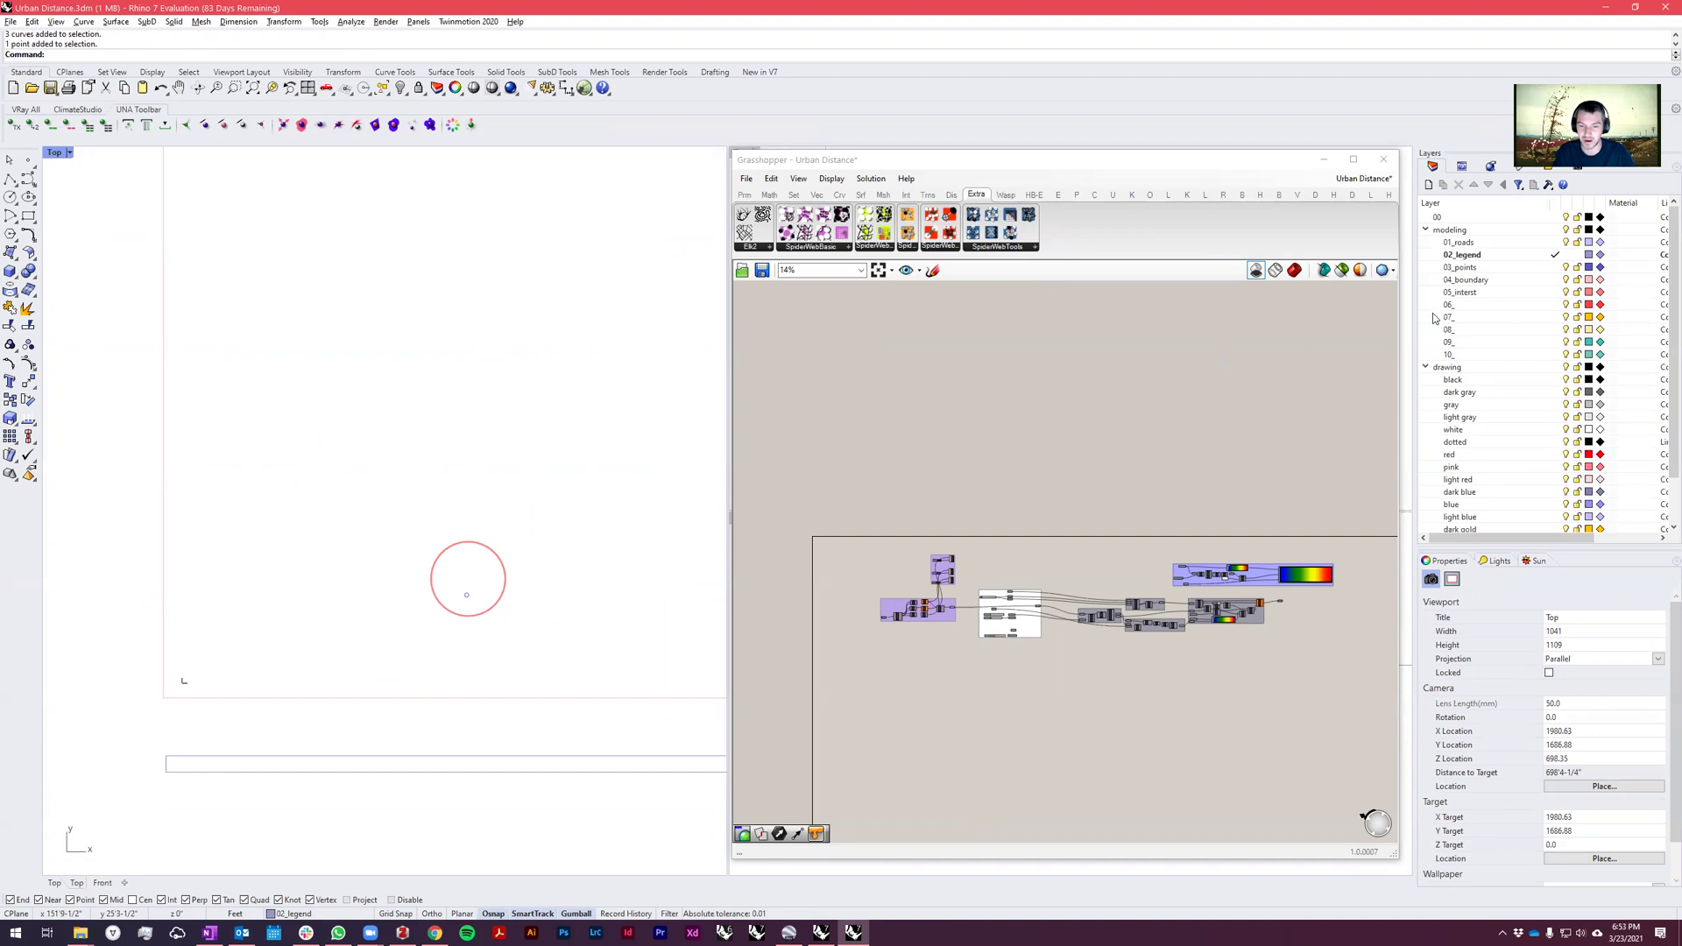
pyautogui.scroll(8, 1005, 617)
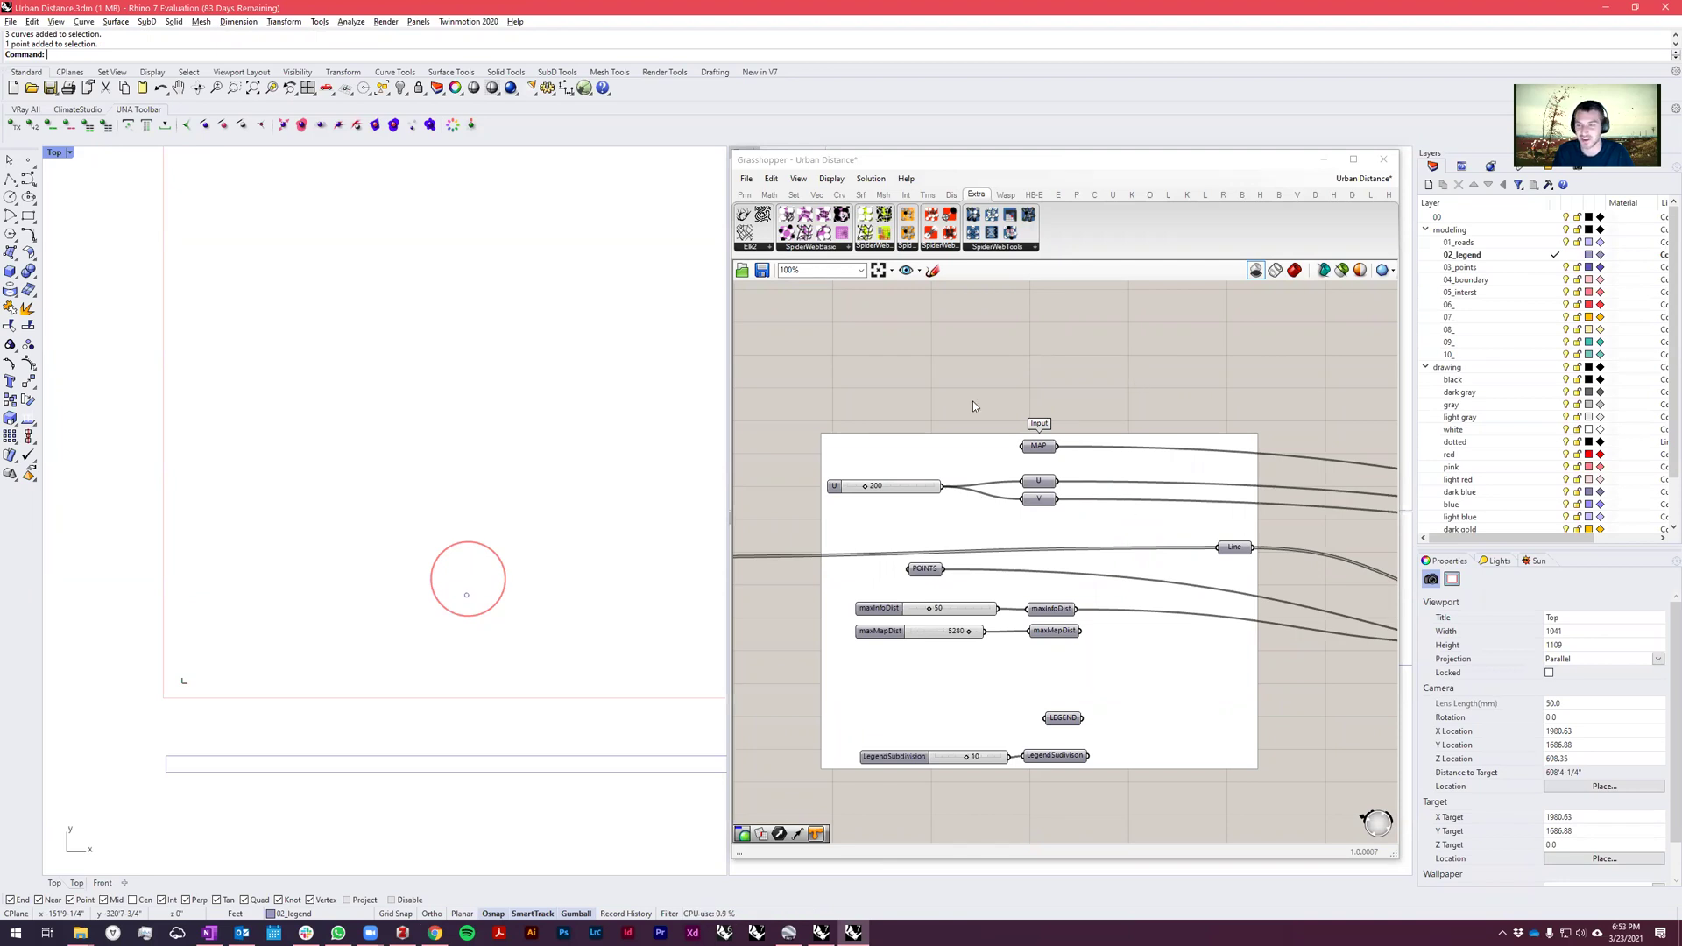
# Window-select the white input group, then both purple component groups, and deselect.
pyautogui.scroll(-2, 964, 424)
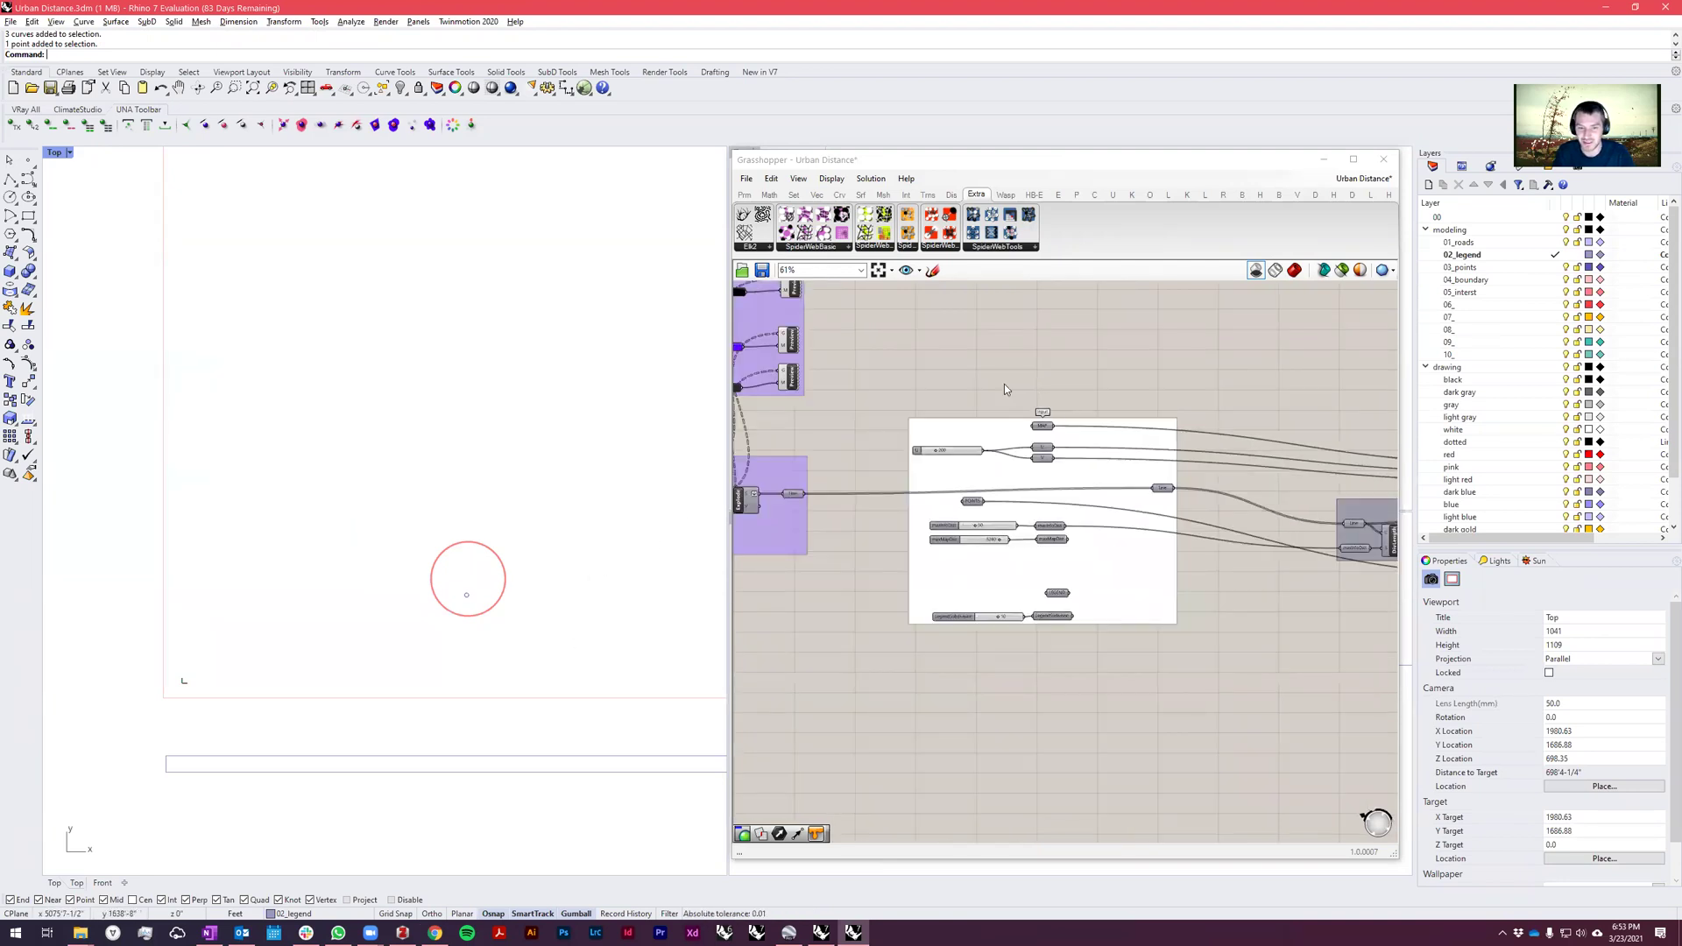
pyautogui.scroll(-2, 1166, 346)
pyautogui.moveTo(1175, 334); pyautogui.dragTo(1037, 543)
pyautogui.scroll(4, 1091, 414)
pyautogui.middleClick(1096, 415)
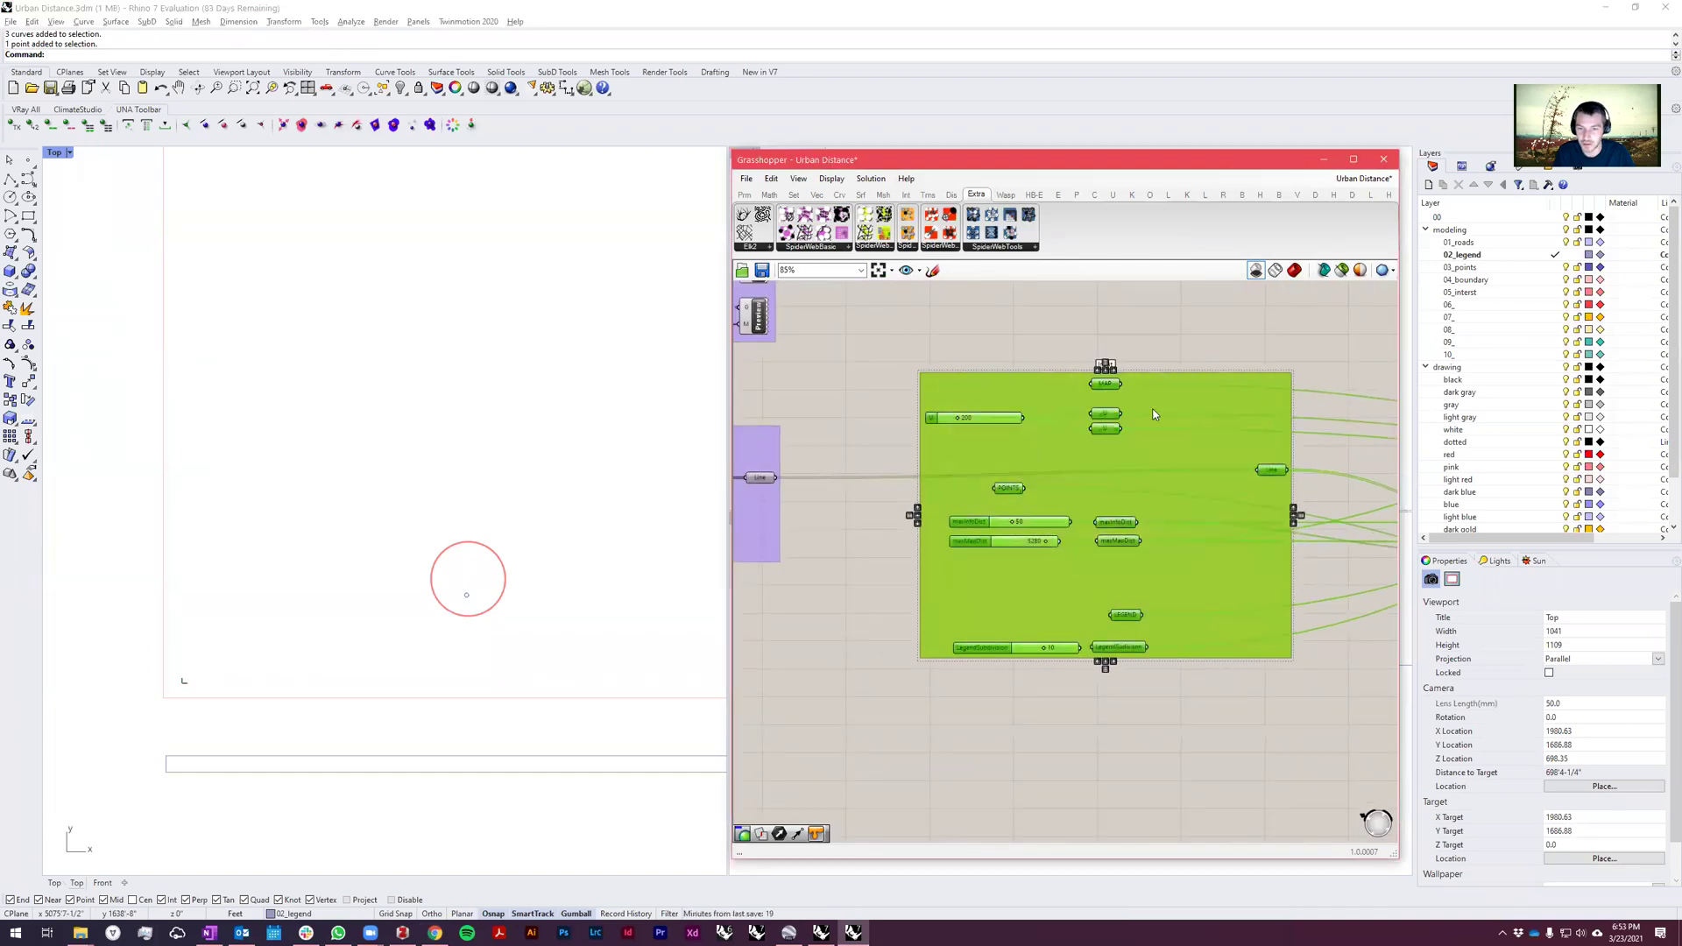
pyautogui.scroll(-3, 1078, 589)
pyautogui.click(1059, 545)
pyautogui.moveTo(1059, 545); pyautogui.dragTo(878, 375)
pyautogui.middleClick(984, 481)
pyautogui.scroll(4, 1021, 491)
pyautogui.click(1137, 454)
# Pan to the OpenStreetMap groups and switch the preview to shaded display.
pyautogui.moveTo(1155, 402); pyautogui.dragTo(1221, 495, button='right')
pyautogui.click(1294, 270)
pyautogui.scroll(-1, 936, 541)
pyautogui.scroll(3, 938, 548)
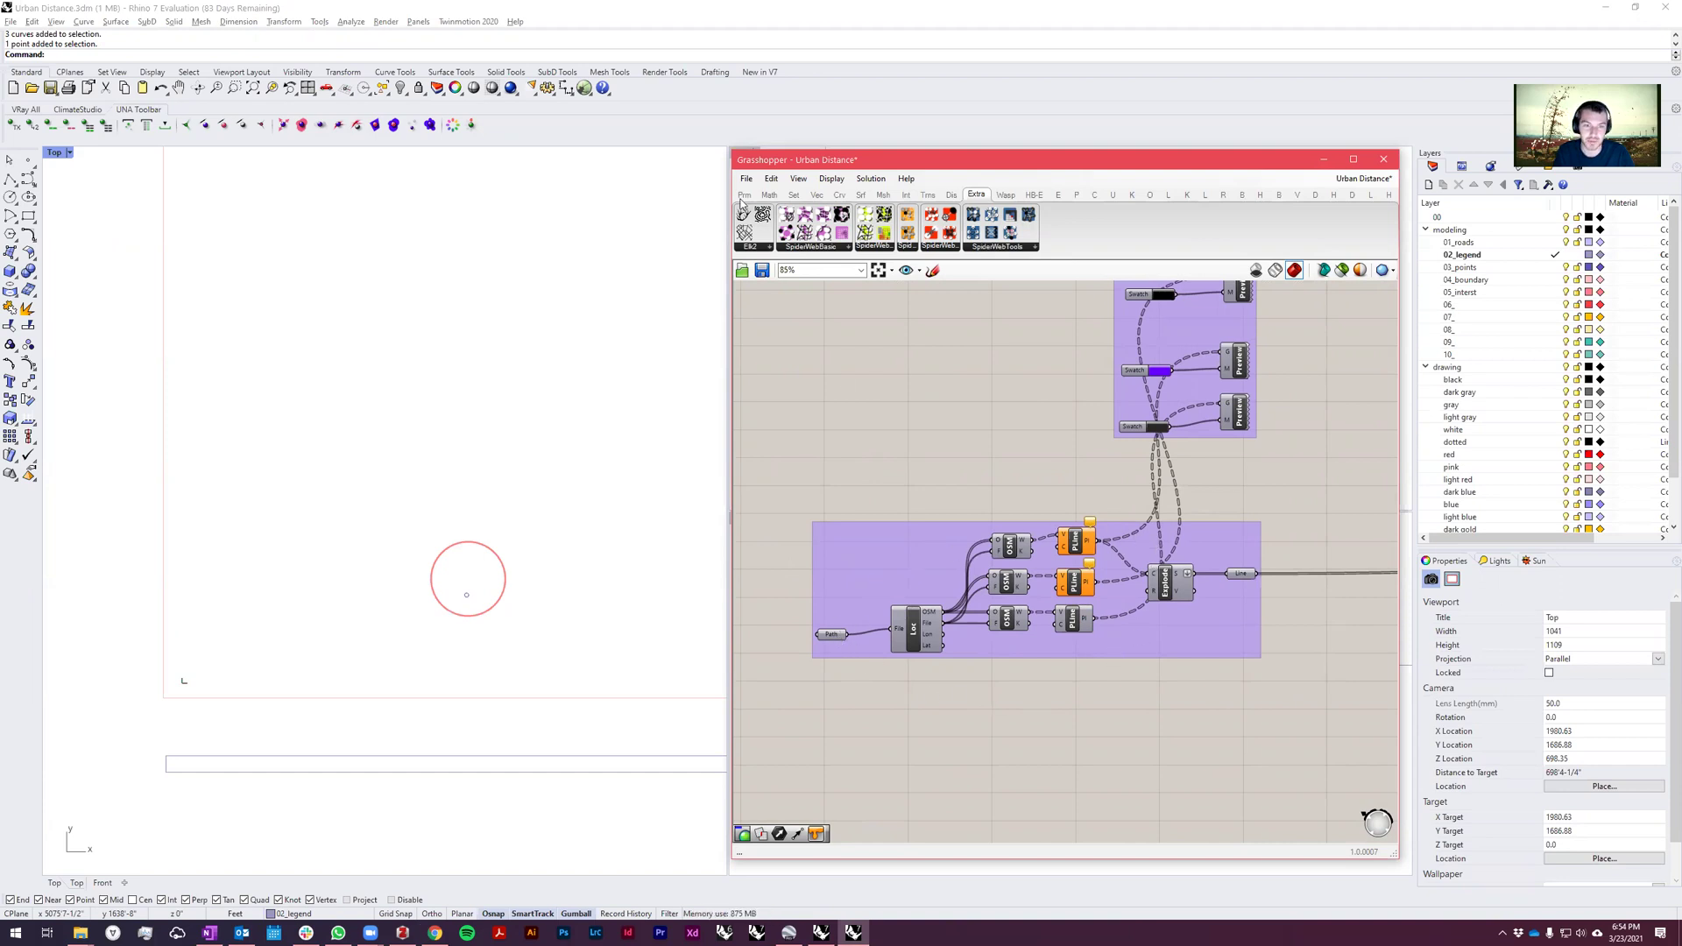
# Place an Elk2 OSM Data component with a Location component beside it.
pyautogui.click(771, 248)
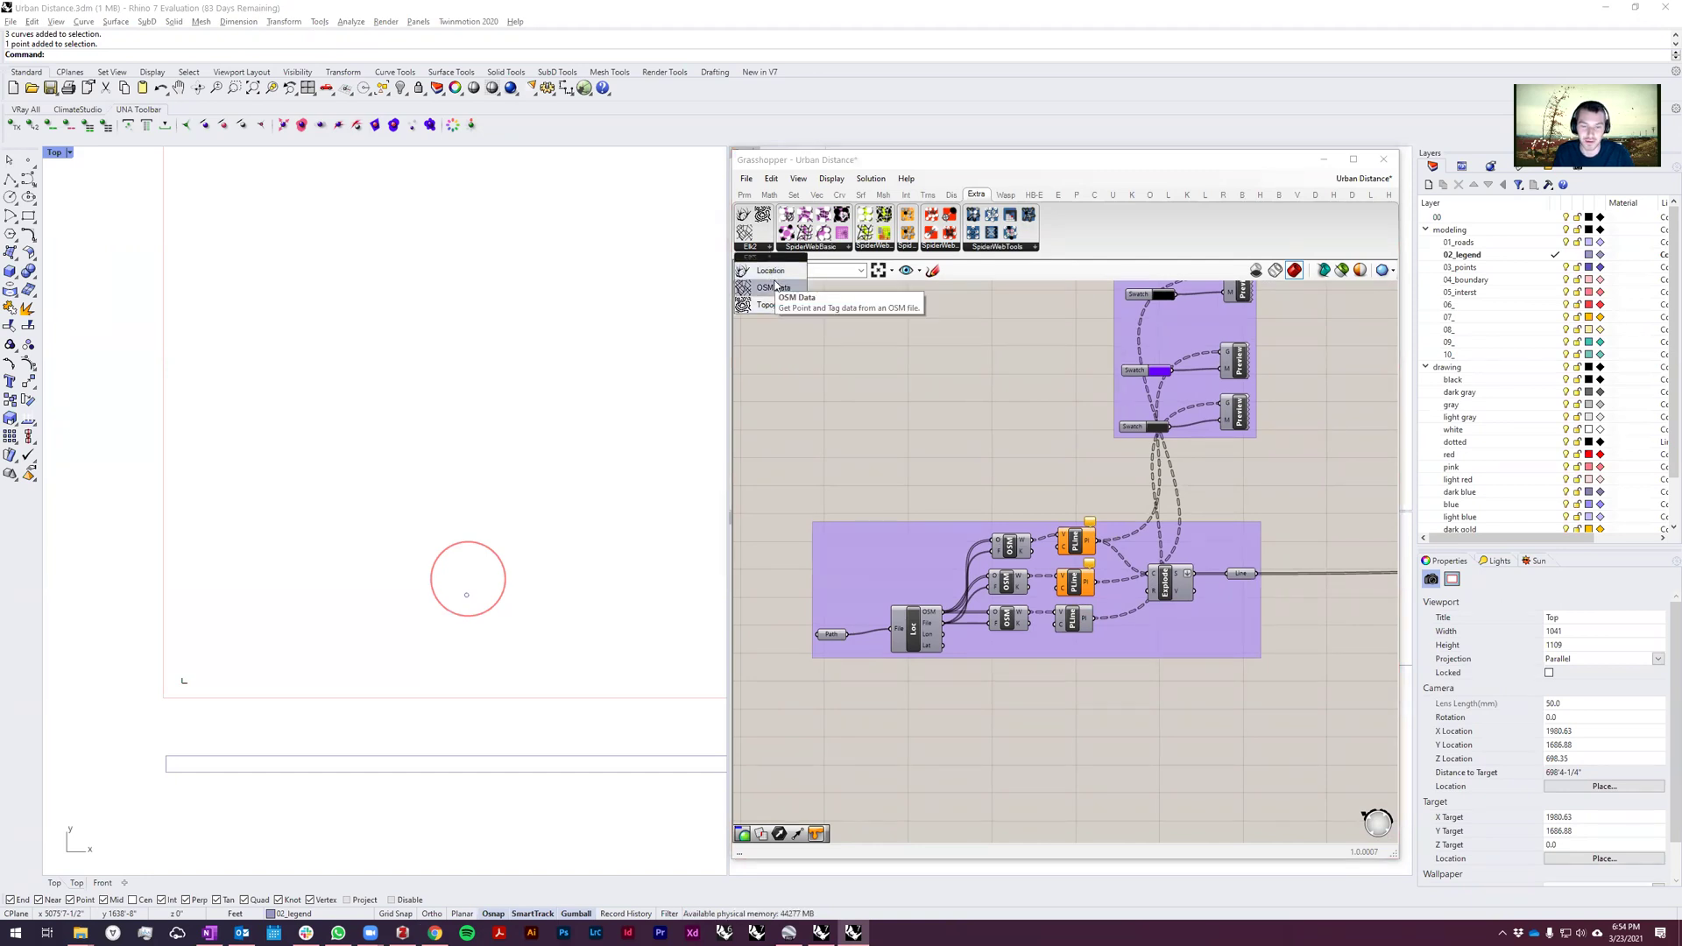
pyautogui.click(774, 290)
pyautogui.click(968, 403)
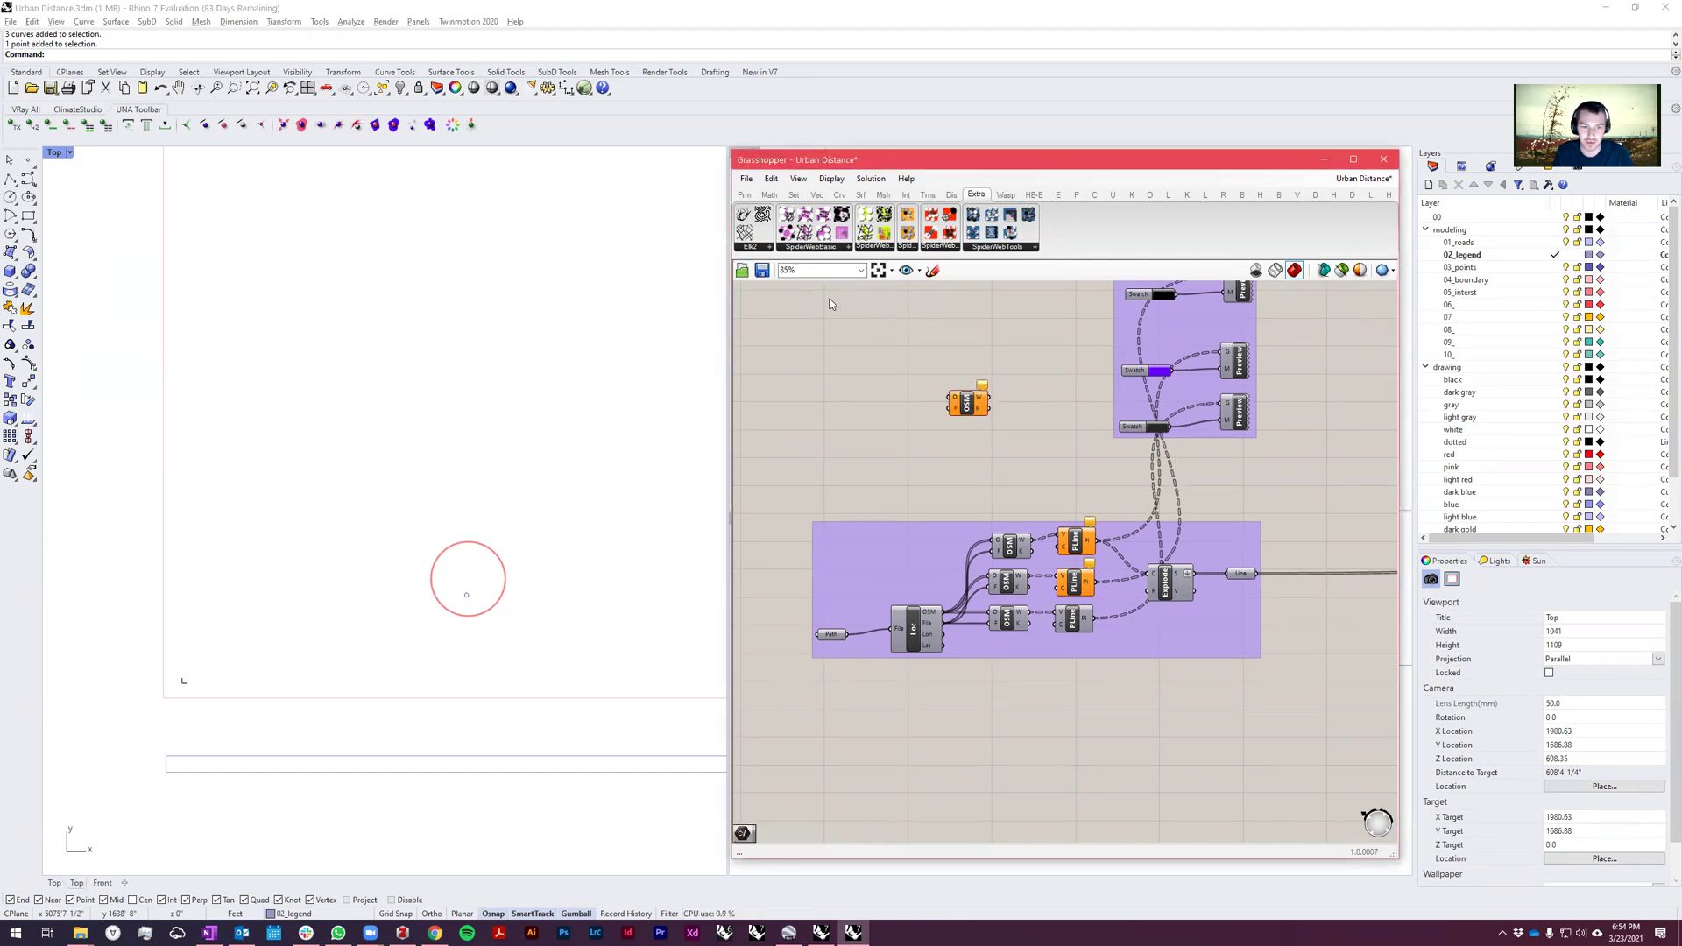
pyautogui.click(772, 249)
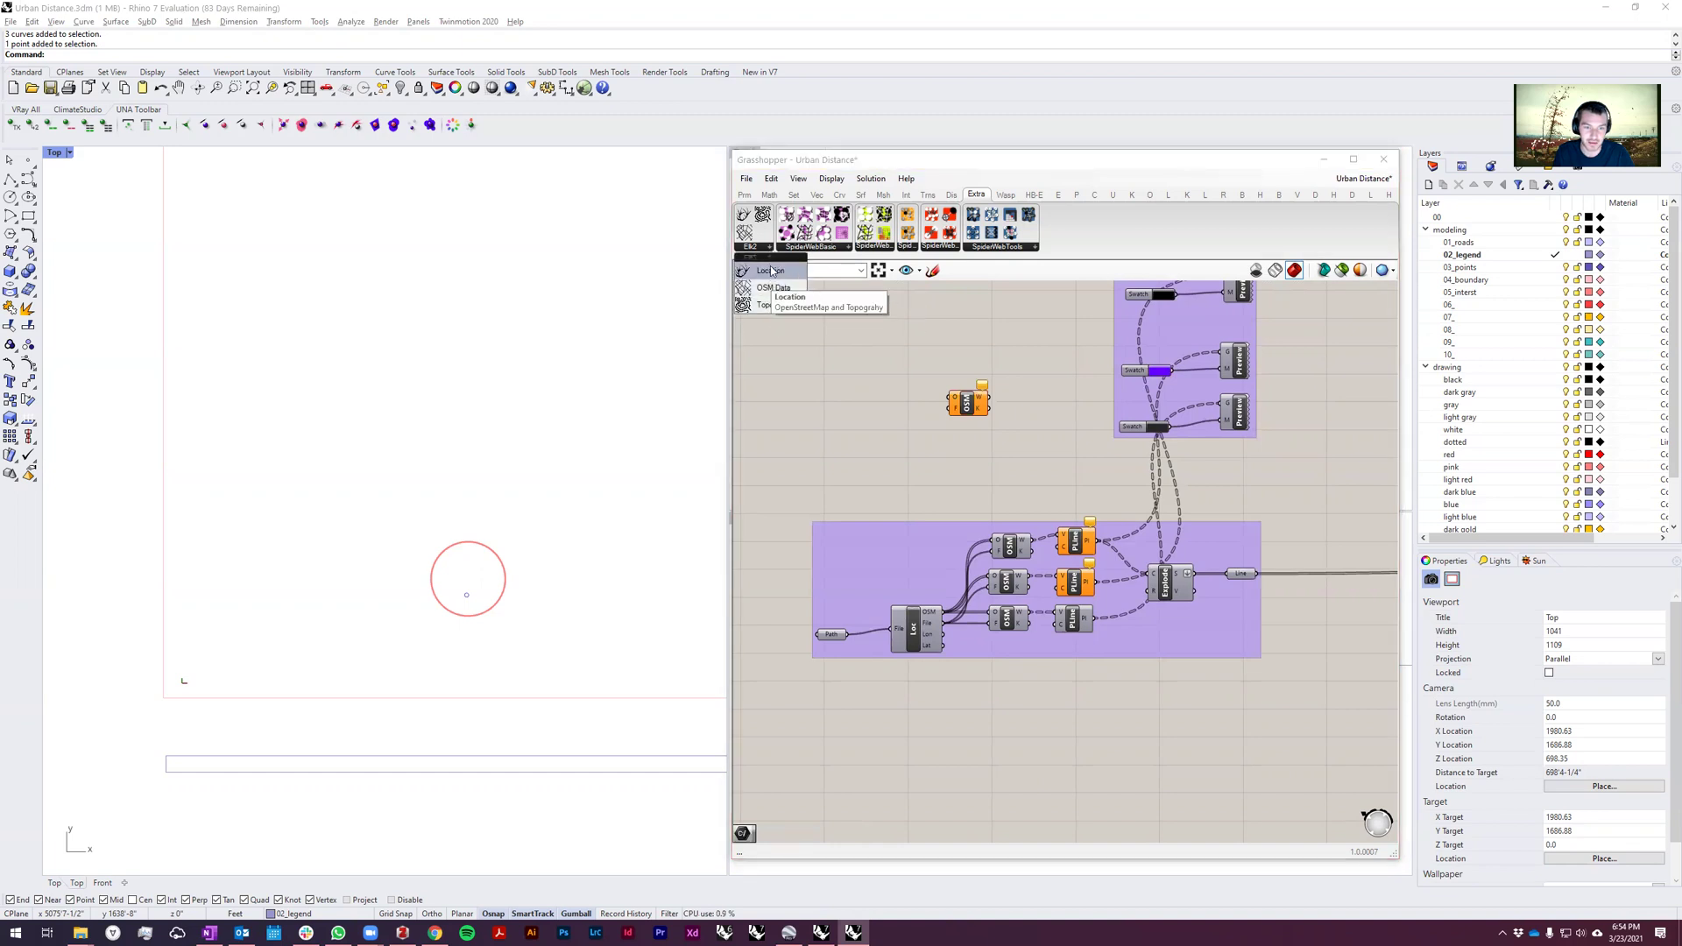
pyautogui.click(773, 271)
pyautogui.click(865, 380)
pyautogui.moveTo(866, 383); pyautogui.dragTo(896, 403)
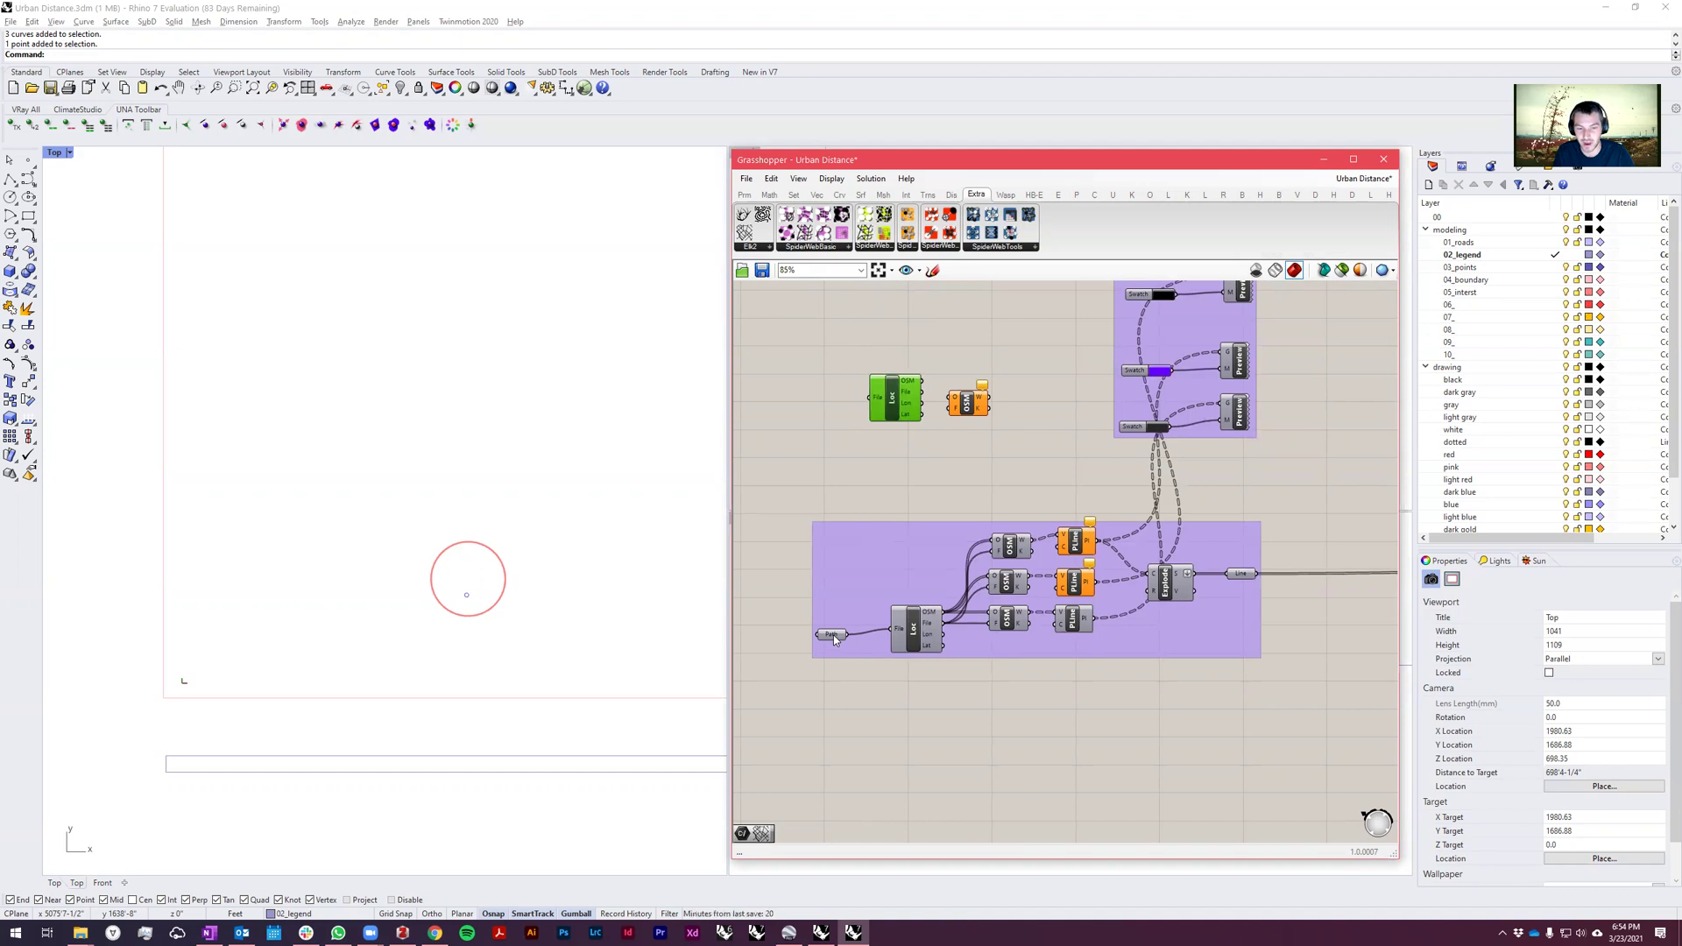
# Browse the spare OSM component's Feature Type list, then select the spare Loc and OSM pair.
pyautogui.scroll(4, 837, 641)
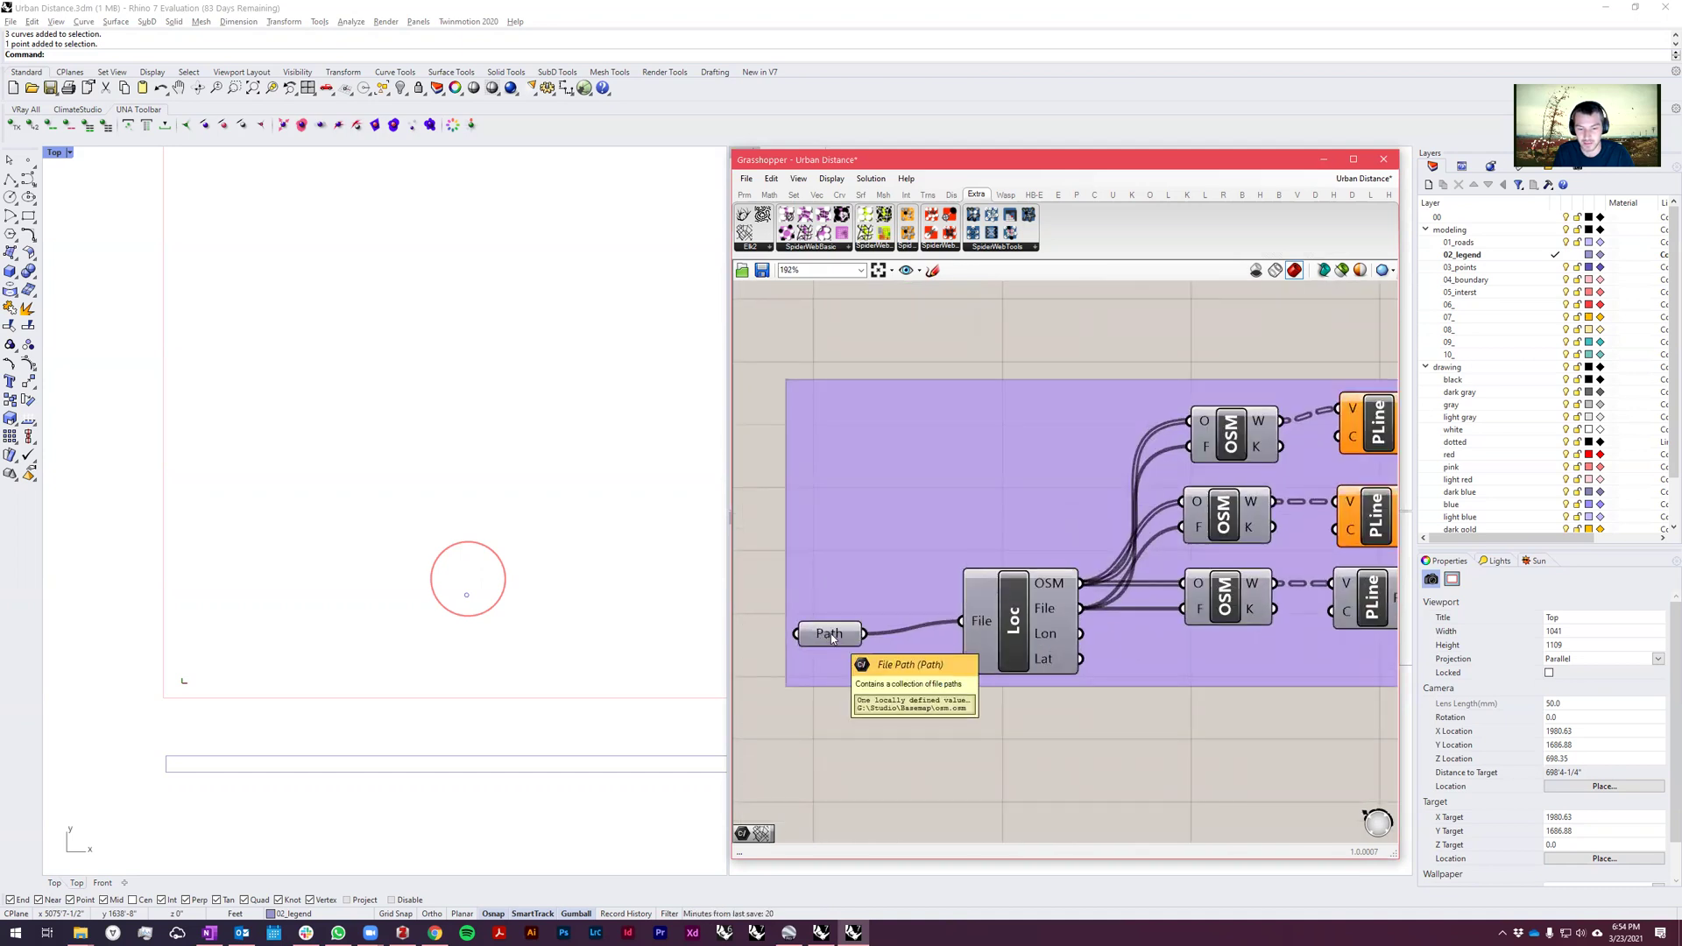
pyautogui.scroll(-4, 833, 637)
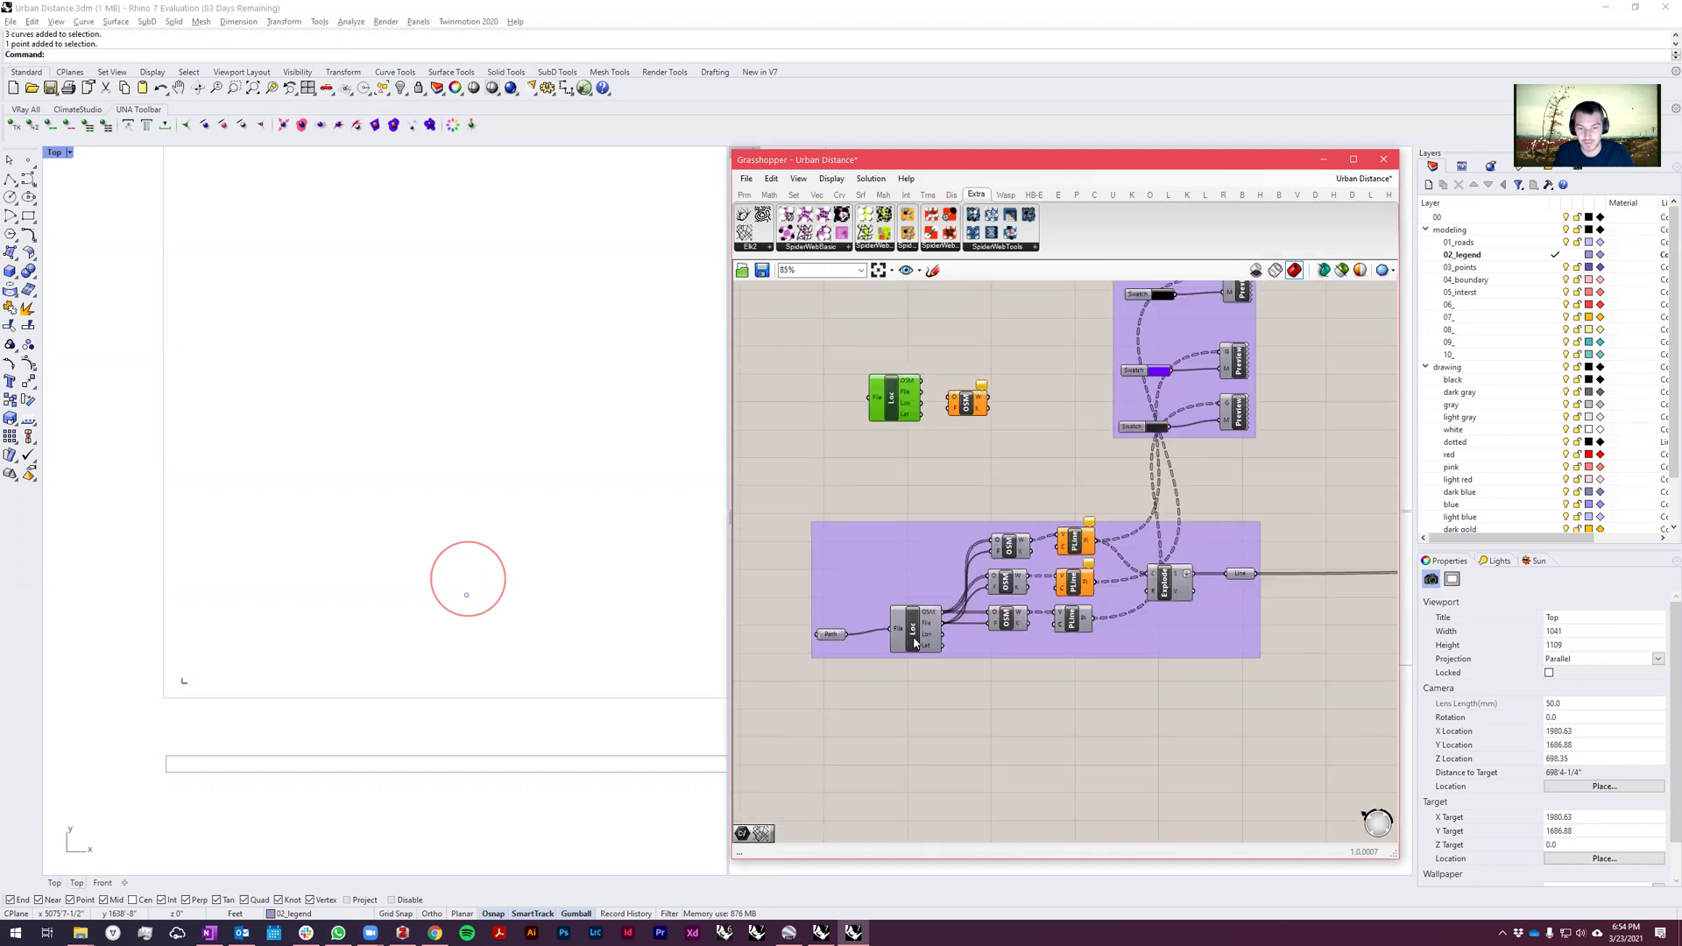
pyautogui.scroll(2, 880, 400)
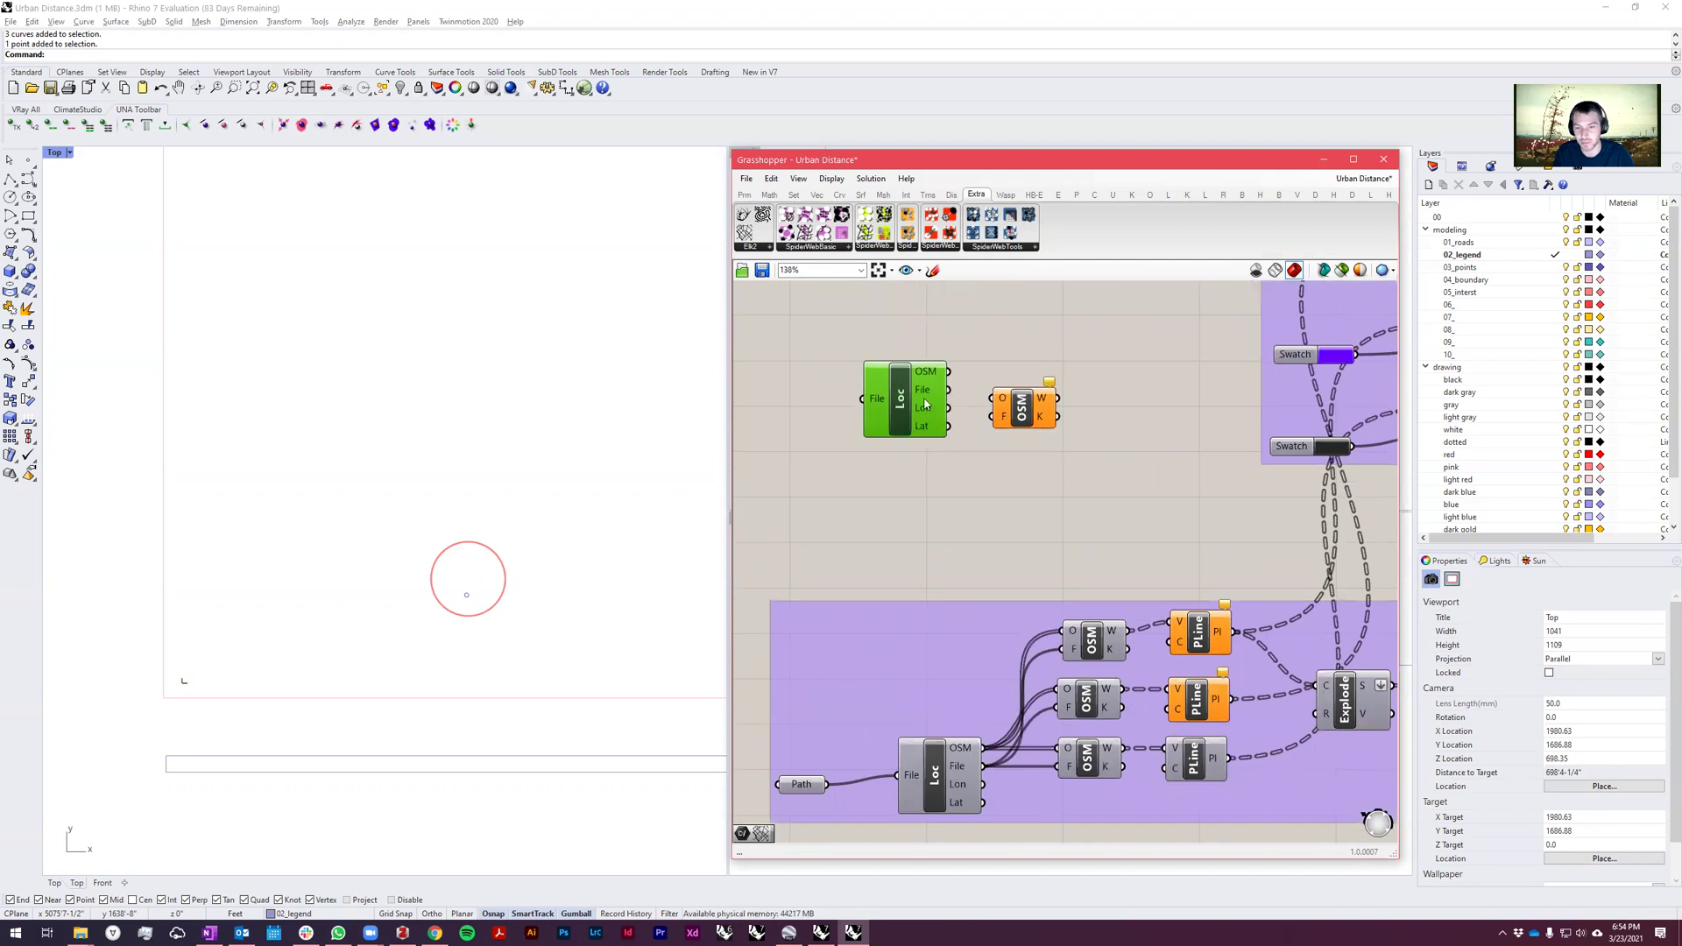
pyautogui.rightClick(1026, 411)
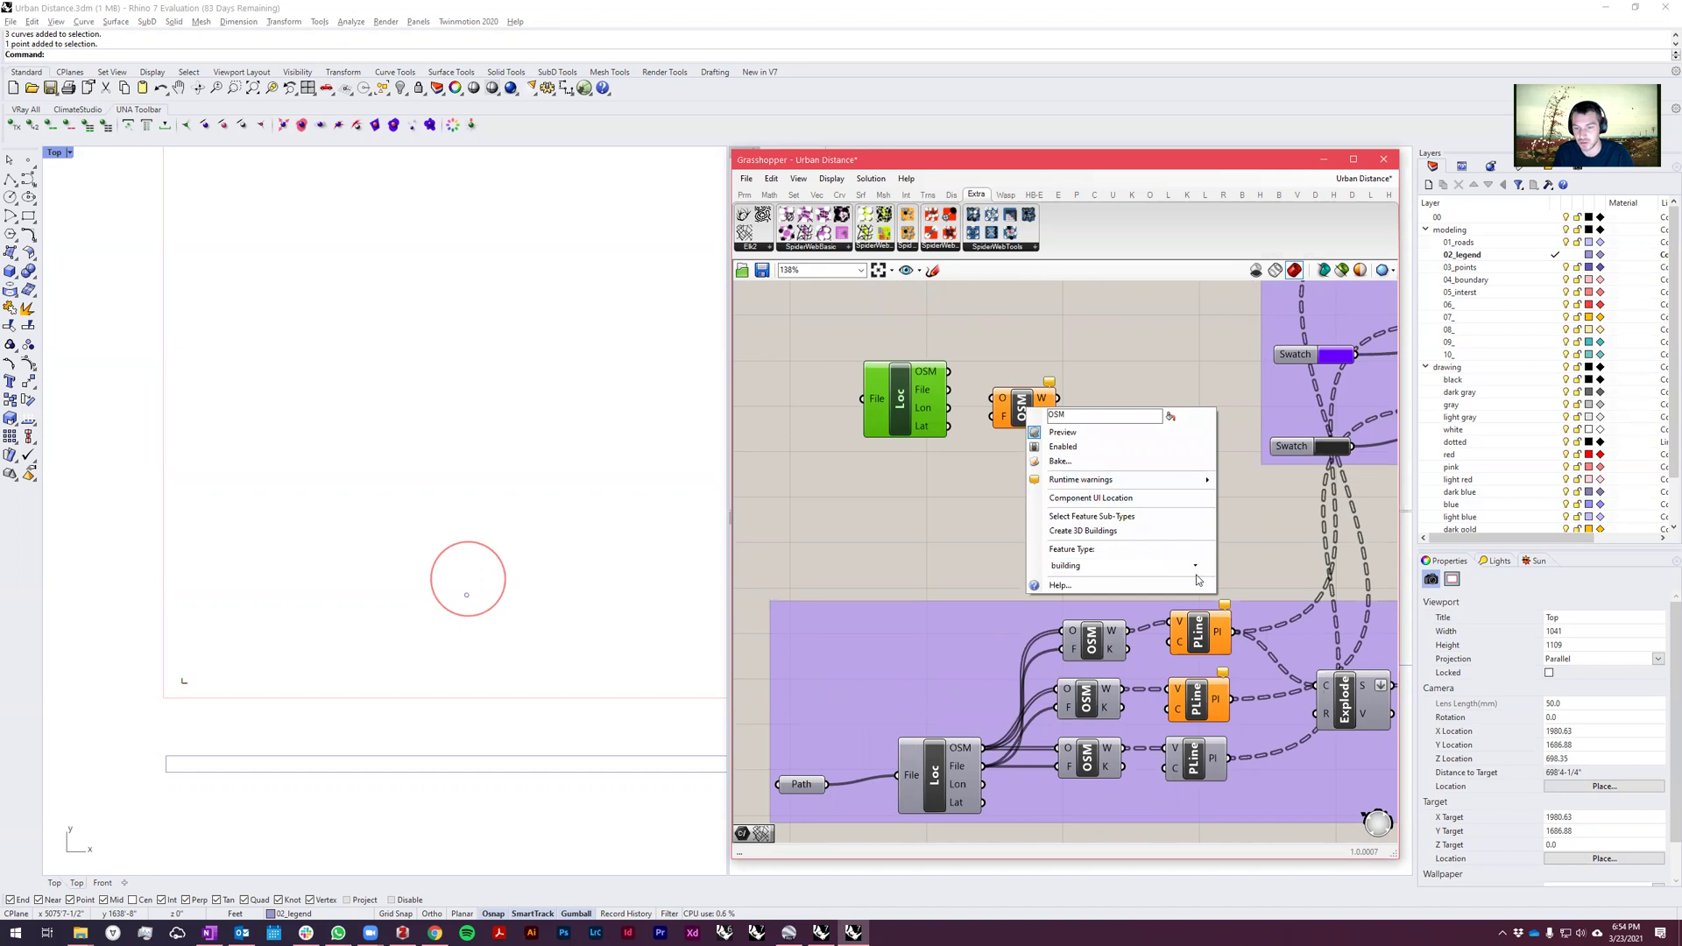
pyautogui.scroll(-1, 1161, 567)
pyautogui.scroll(-5, 1161, 567)
pyautogui.scroll(-1, 1161, 567)
pyautogui.click(951, 496)
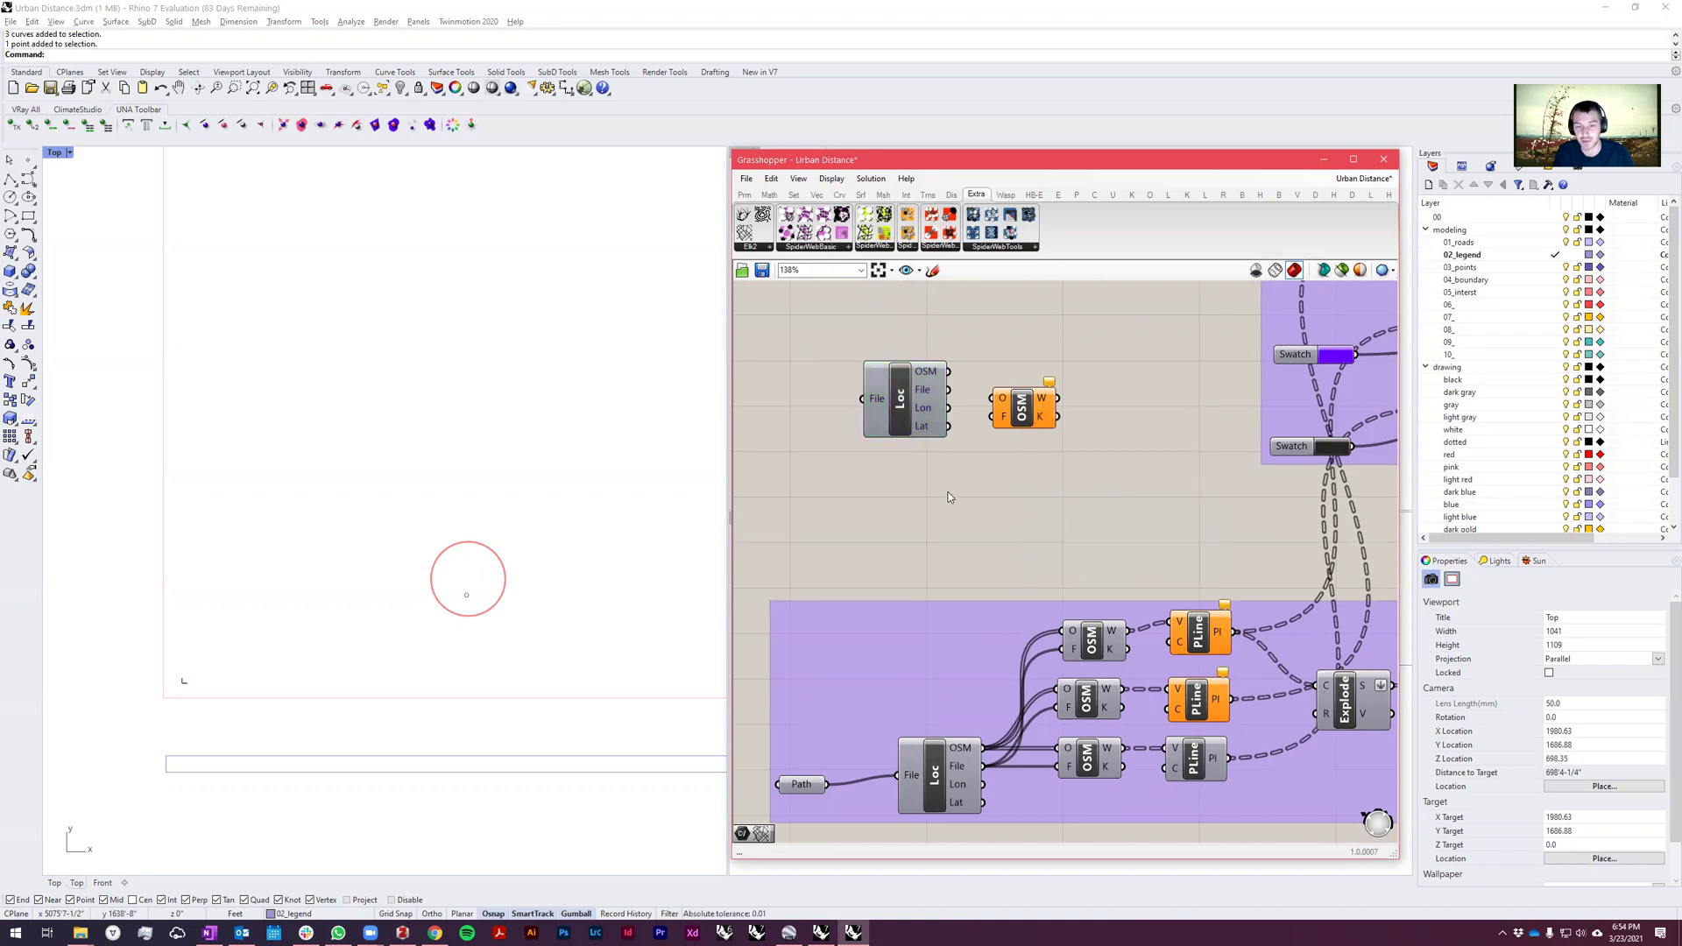
pyautogui.scroll(-2, 1183, 492)
pyautogui.moveTo(1183, 491); pyautogui.dragTo(937, 382)
# Delete the spare Loc and OSM components and check the third PLine component's options.
pyautogui.press('Delete')
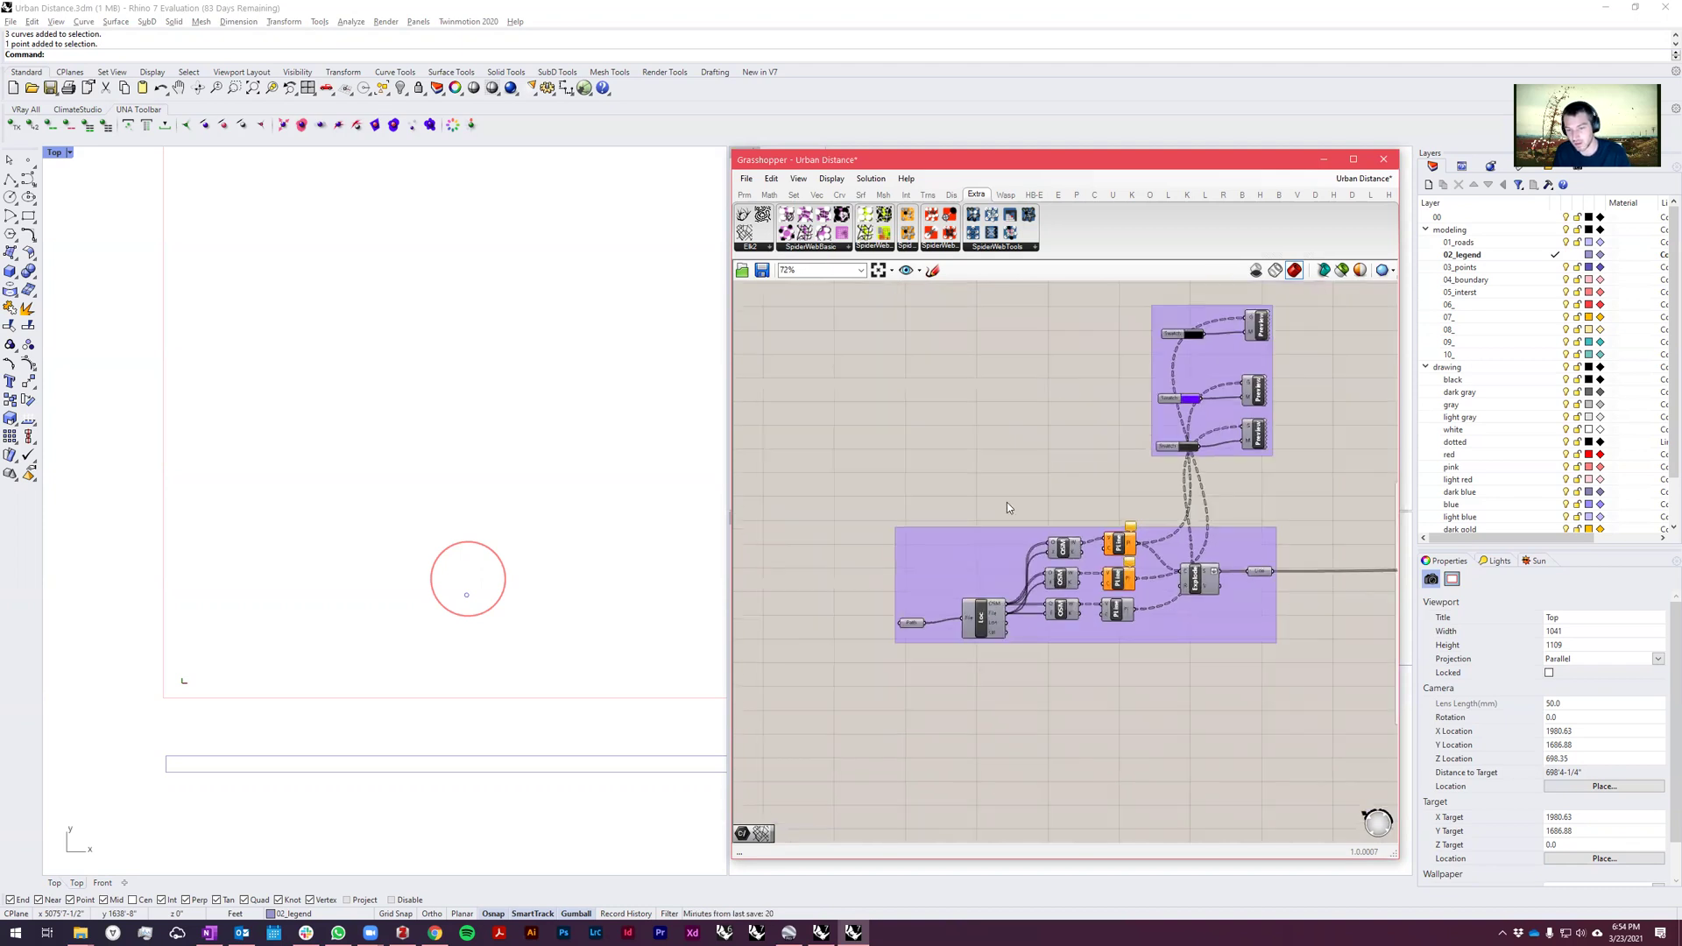
pyautogui.scroll(3, 1222, 683)
pyautogui.click(1155, 689)
pyautogui.rightClick(1155, 690)
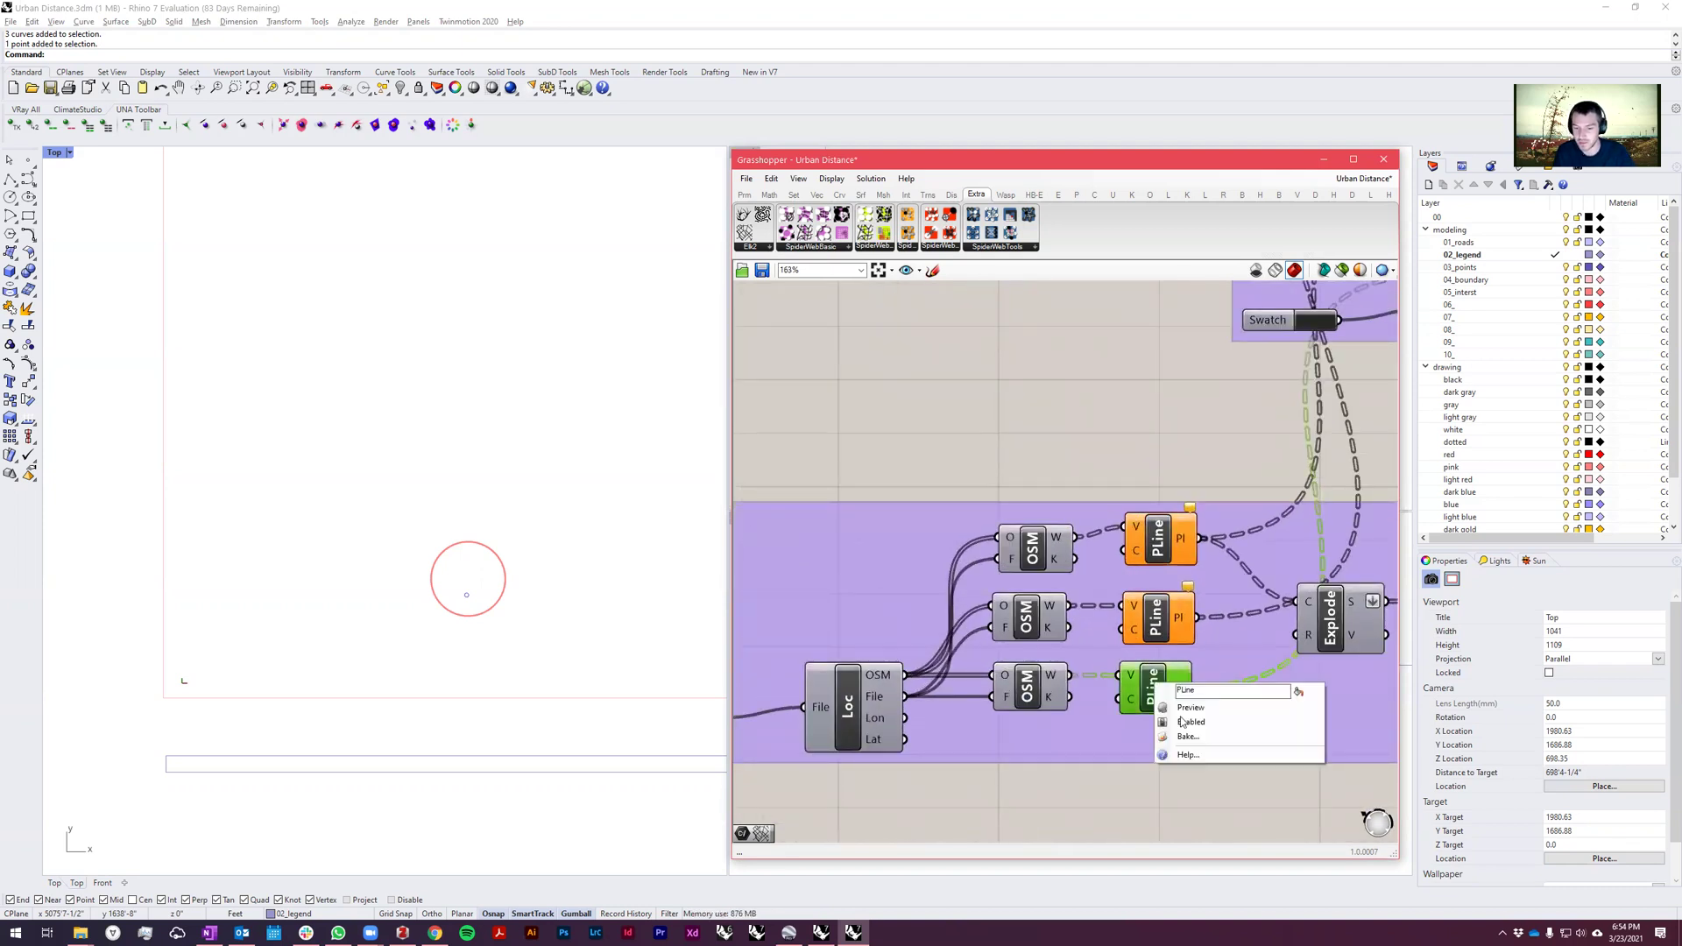
pyautogui.click(1007, 448)
pyautogui.scroll(-4, 1008, 448)
# Enable Preview on the Preview components group so streets, buildings and railway show.
pyautogui.click(1224, 526)
pyautogui.click(1232, 490)
pyautogui.middleClick(1240, 451)
pyautogui.click(1267, 427)
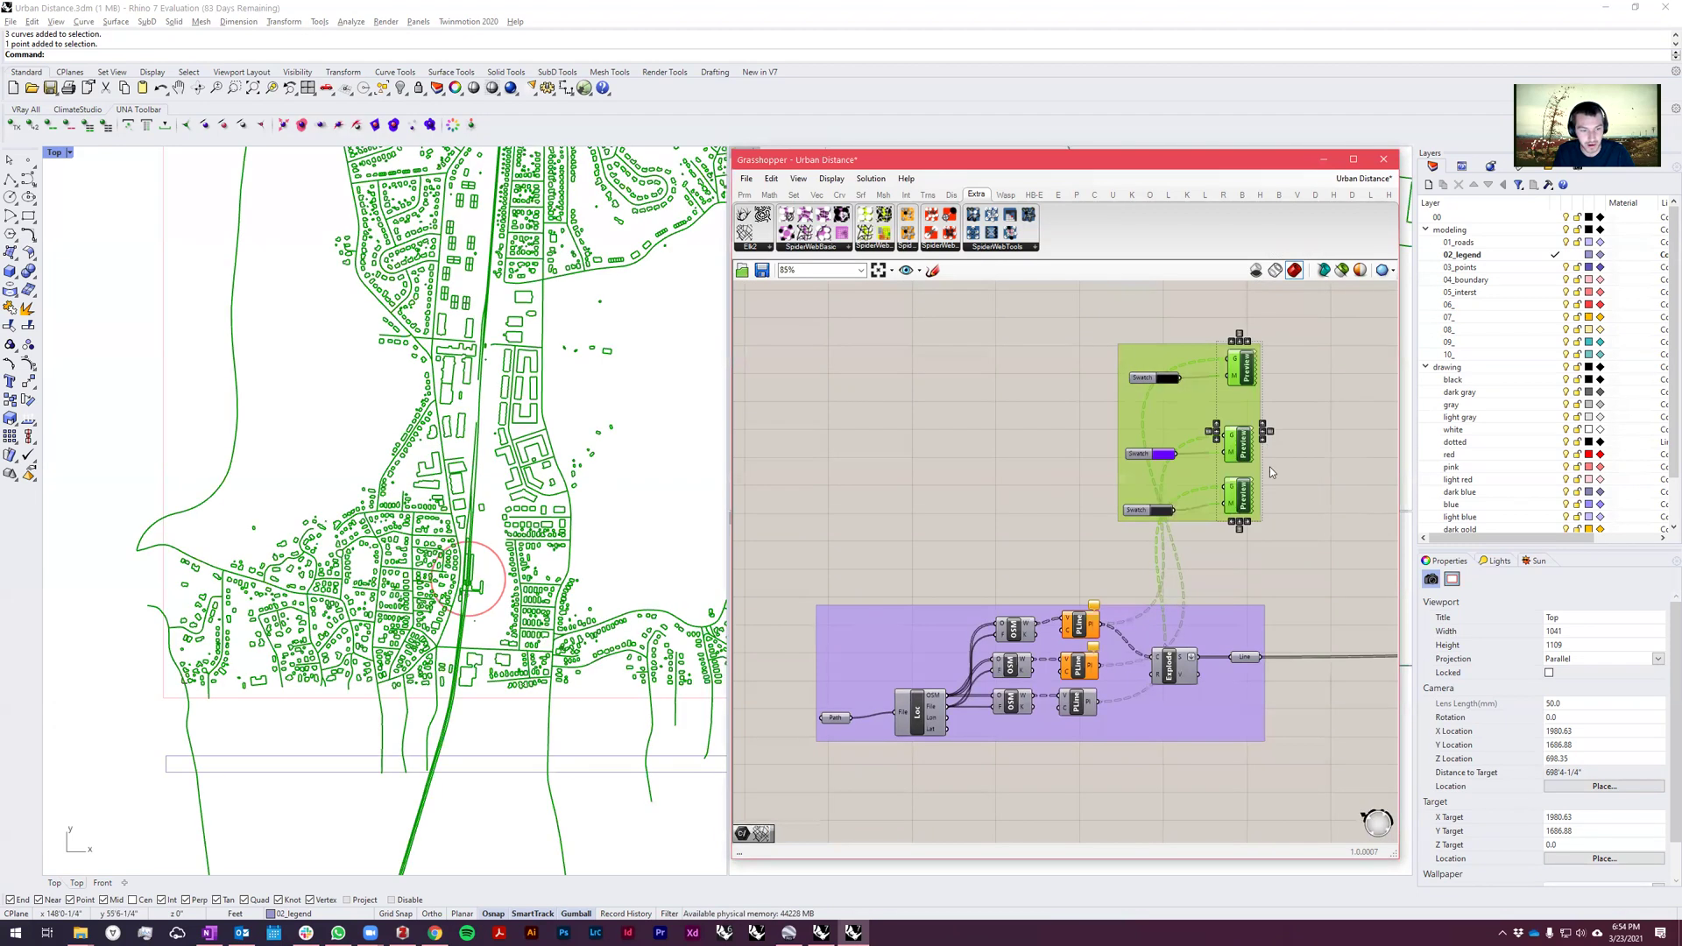
pyautogui.click(1272, 481)
pyautogui.scroll(-2, 1272, 481)
pyautogui.scroll(2, 518, 349)
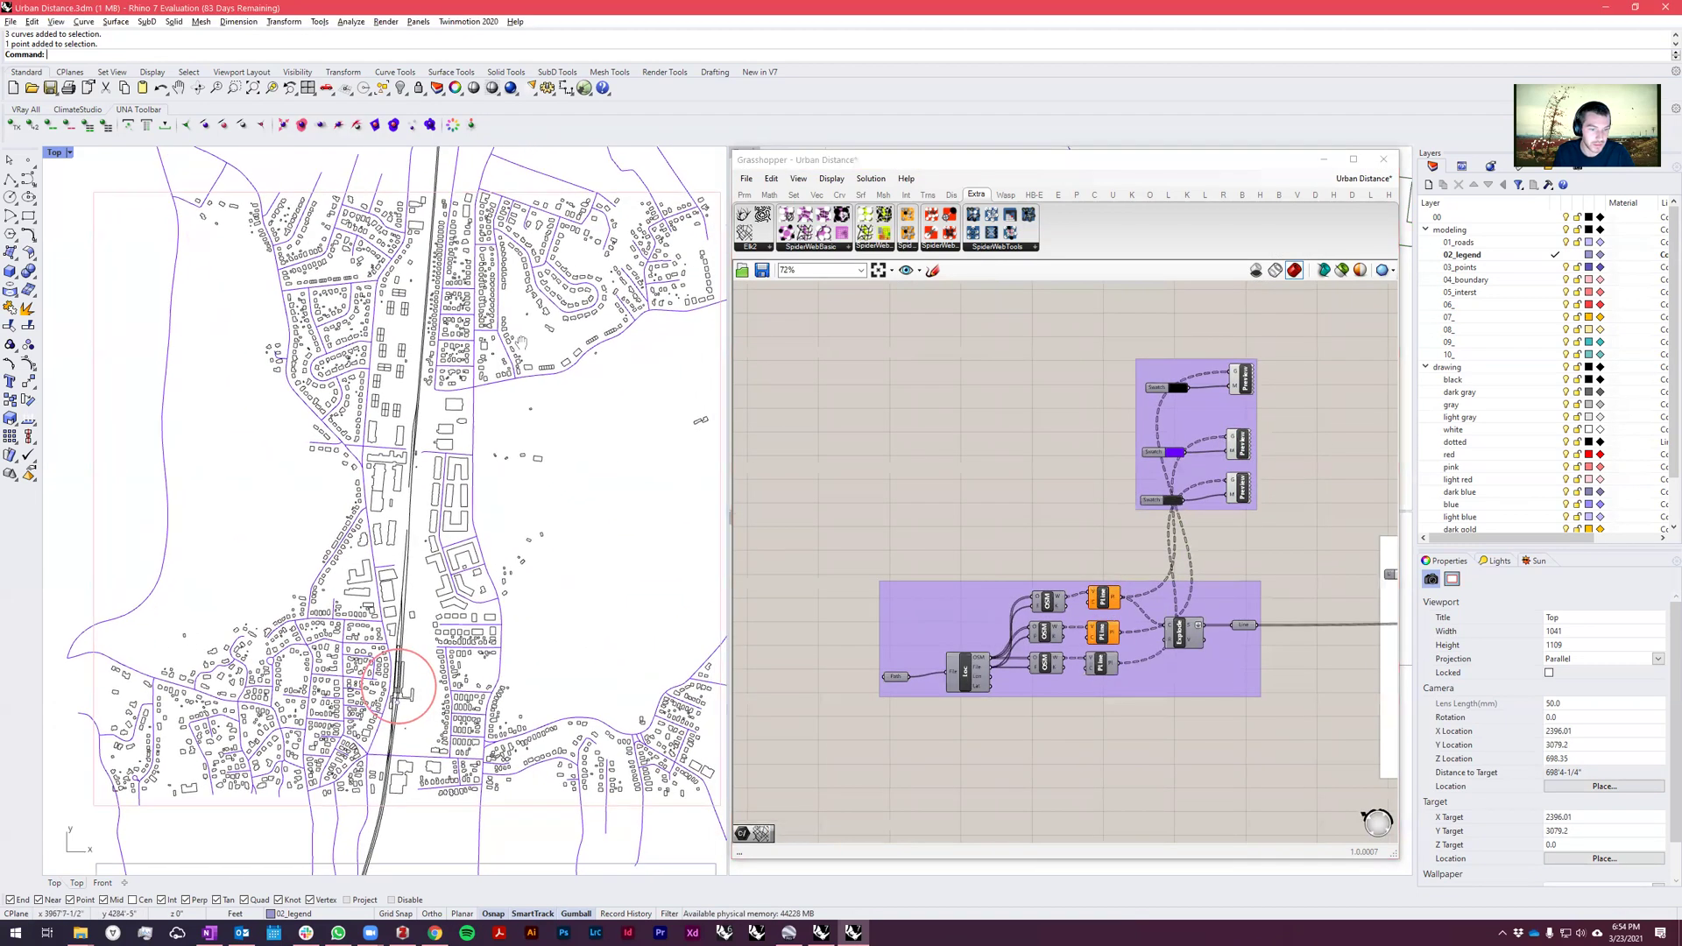
pyautogui.click(1217, 390)
pyautogui.click(1236, 385)
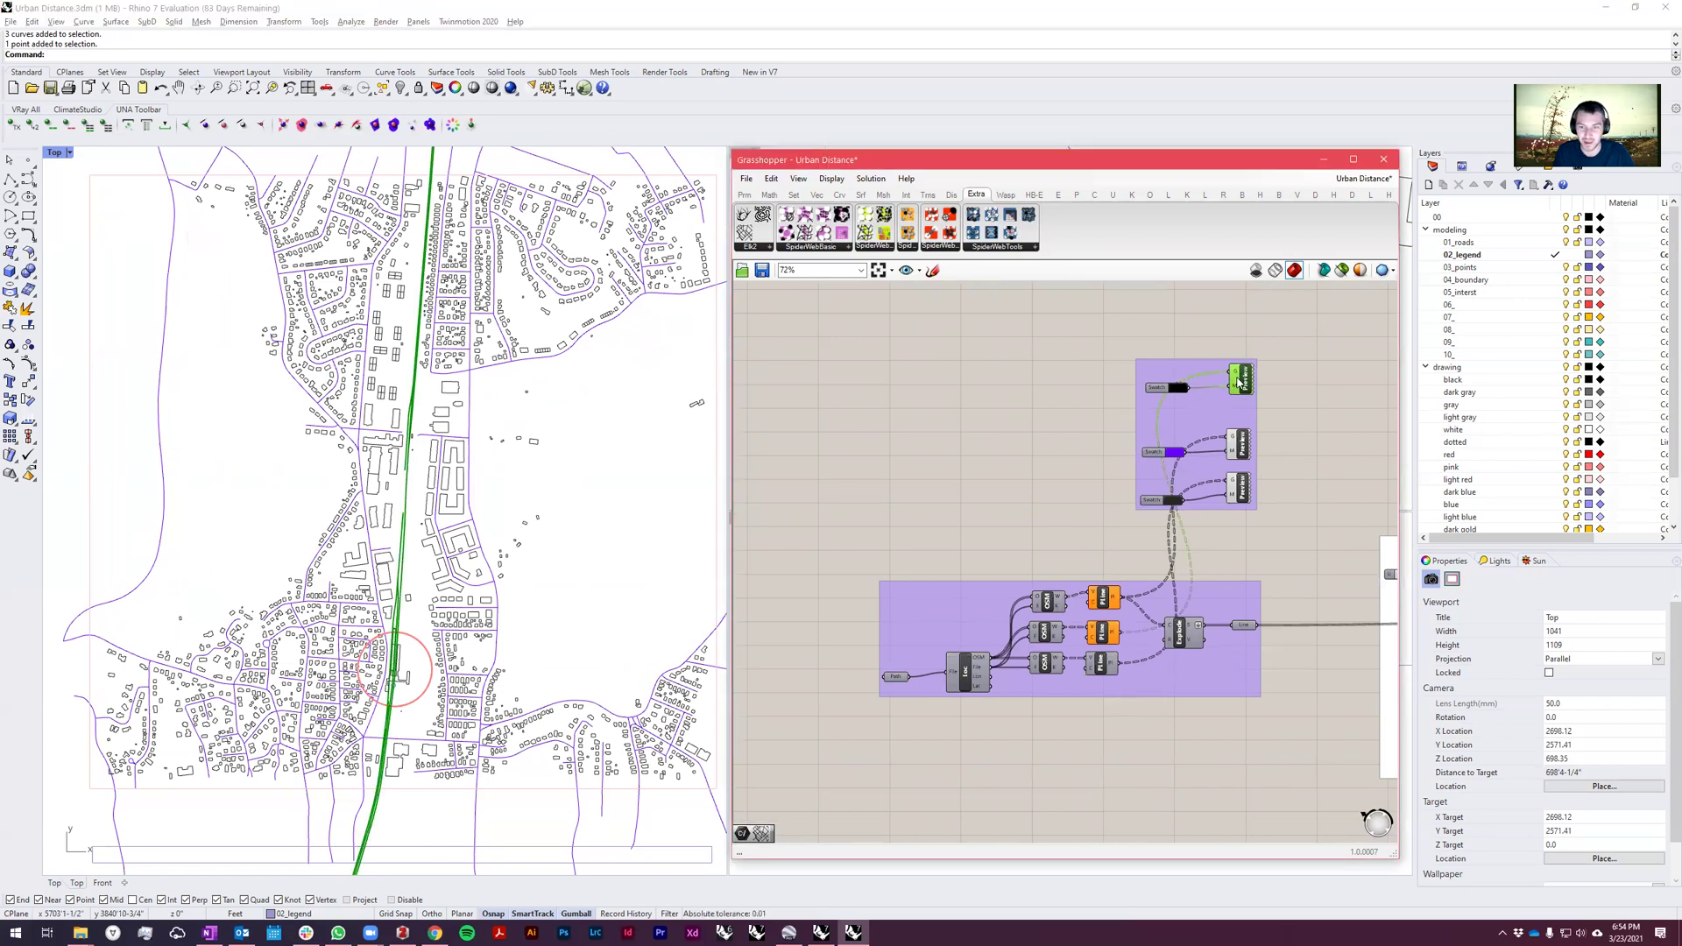
pyautogui.click(1240, 490)
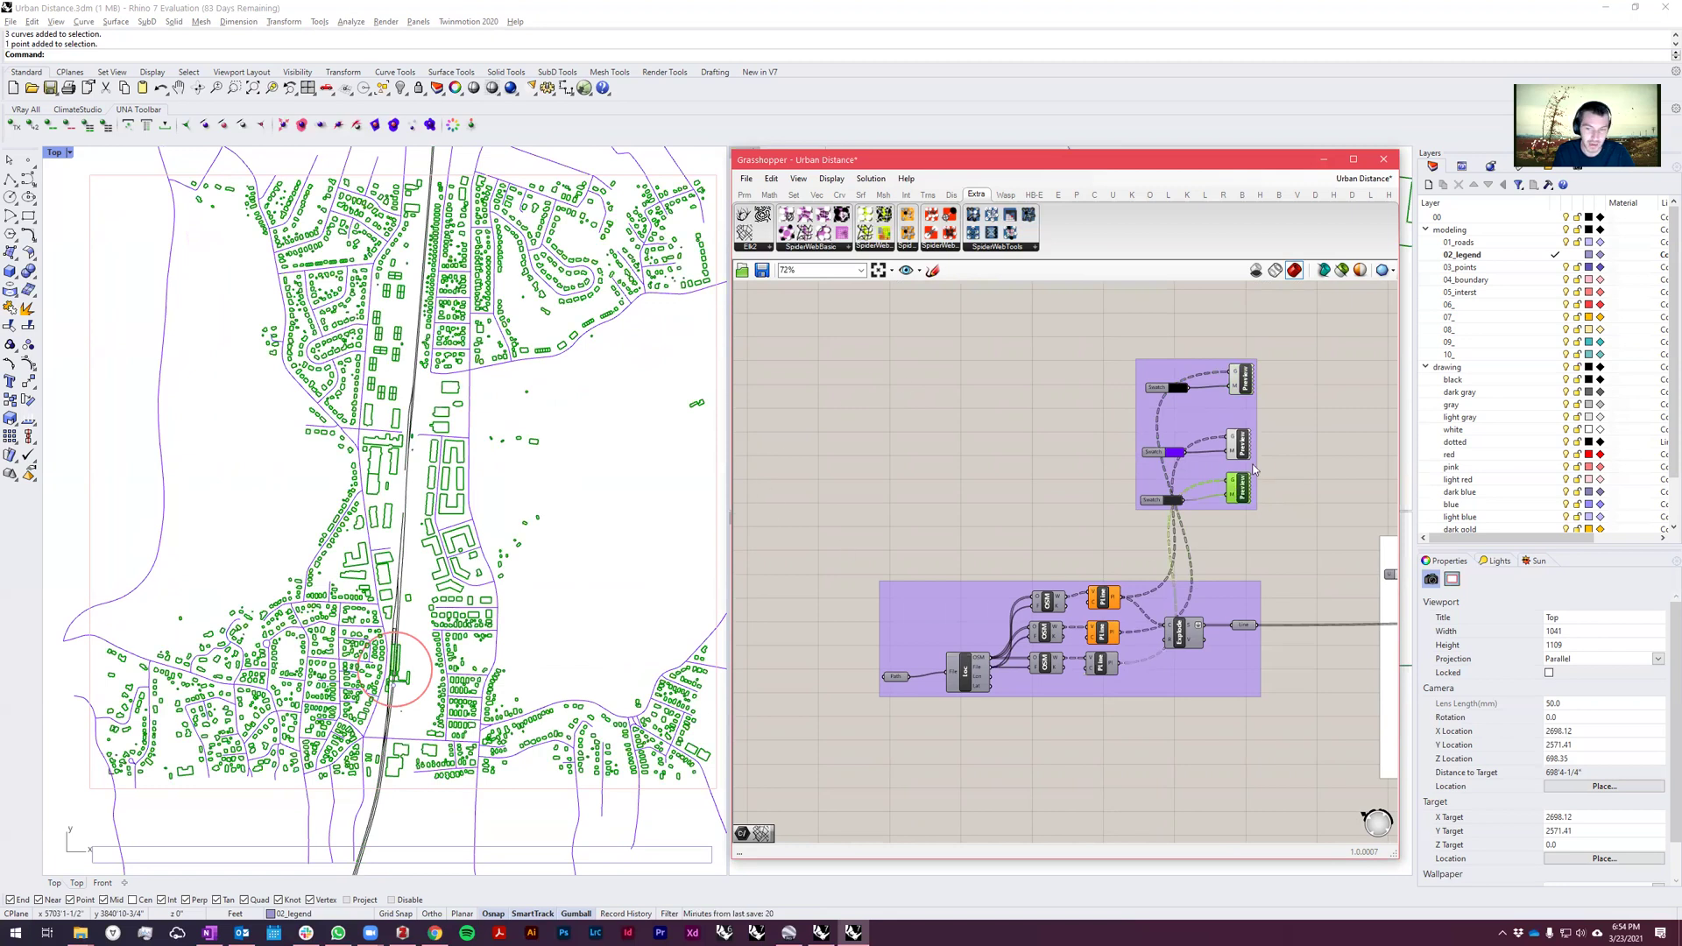
pyautogui.click(1241, 449)
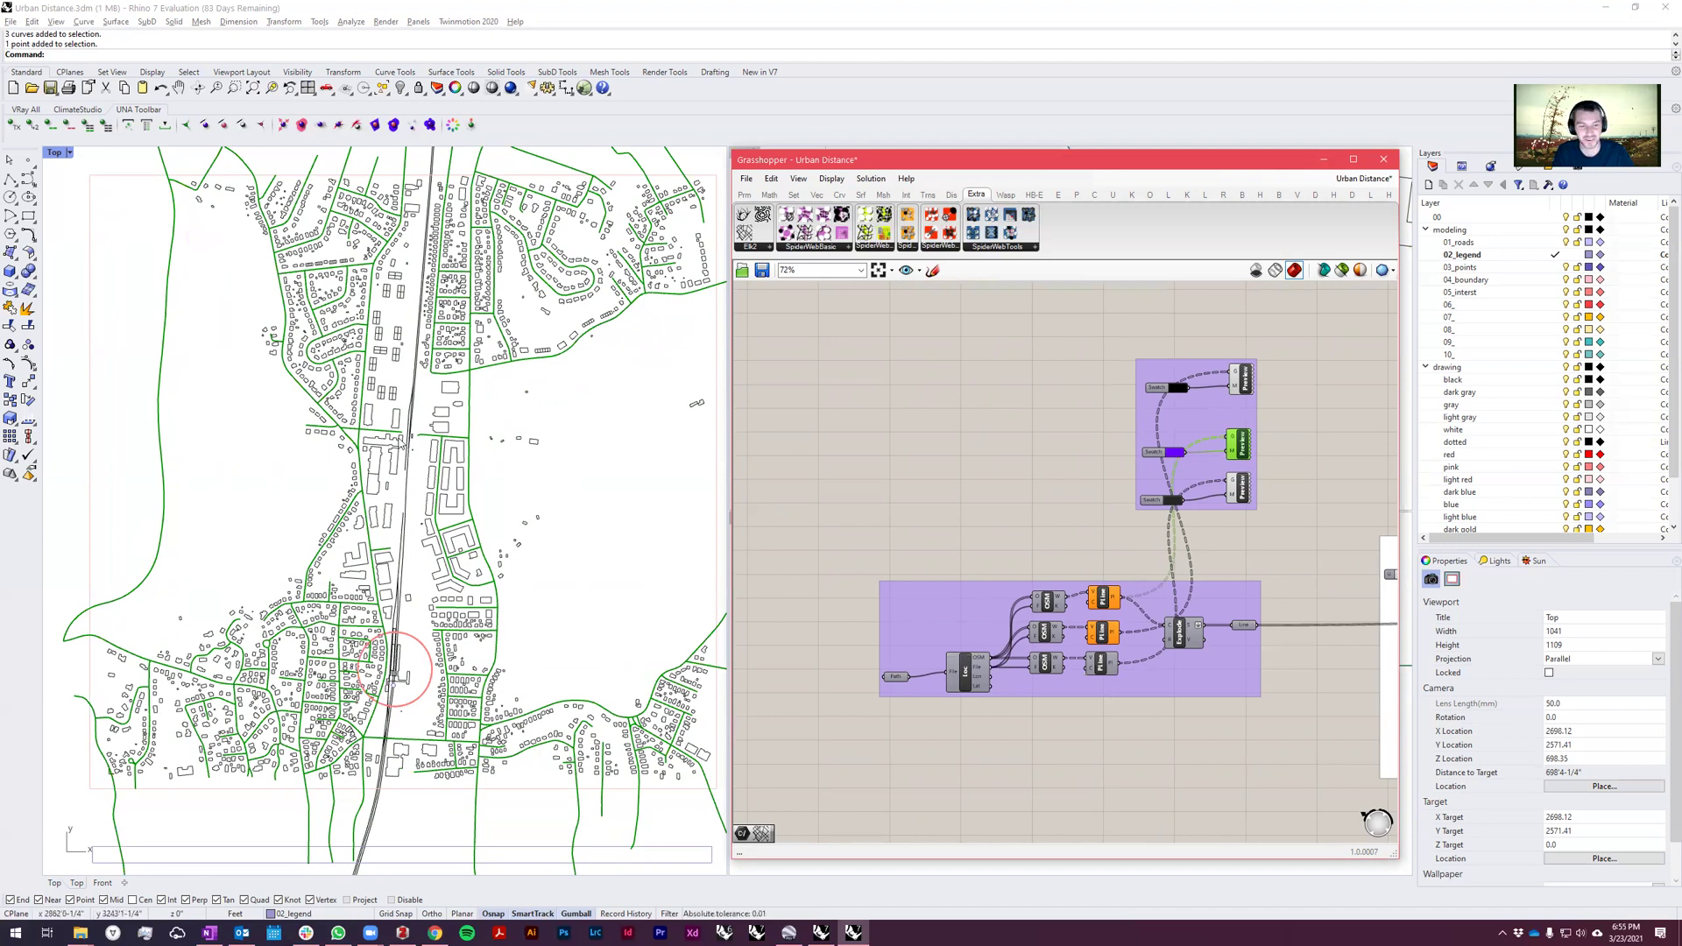
pyautogui.scroll(-1, 440, 558)
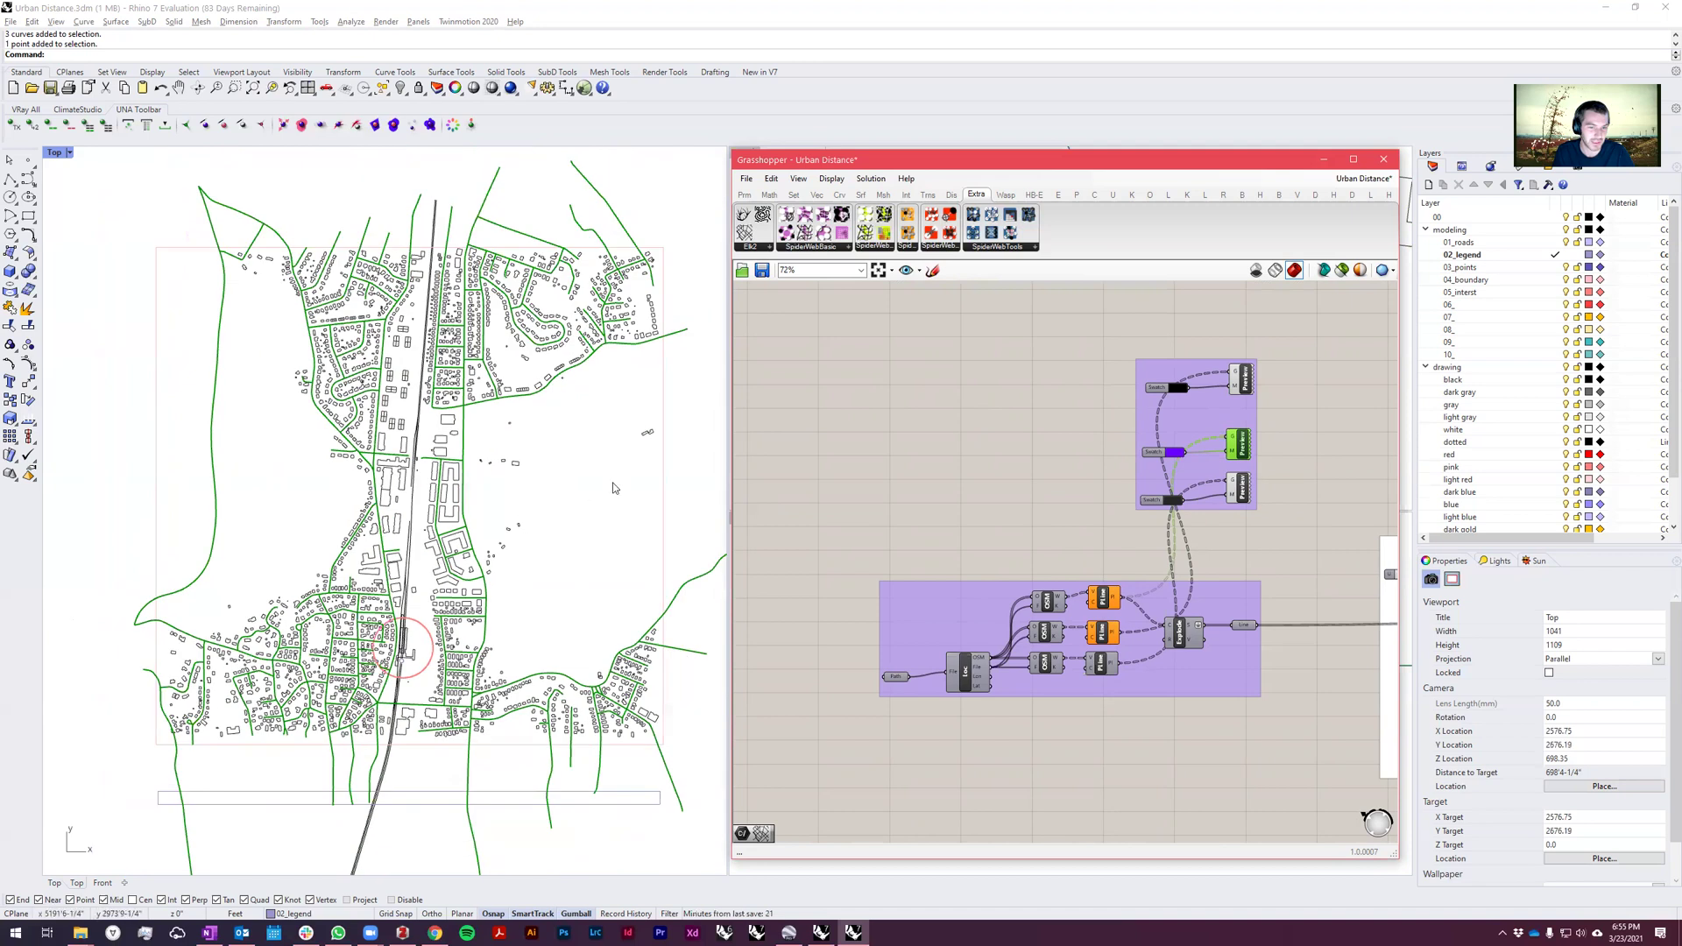
pyautogui.click(482, 738)
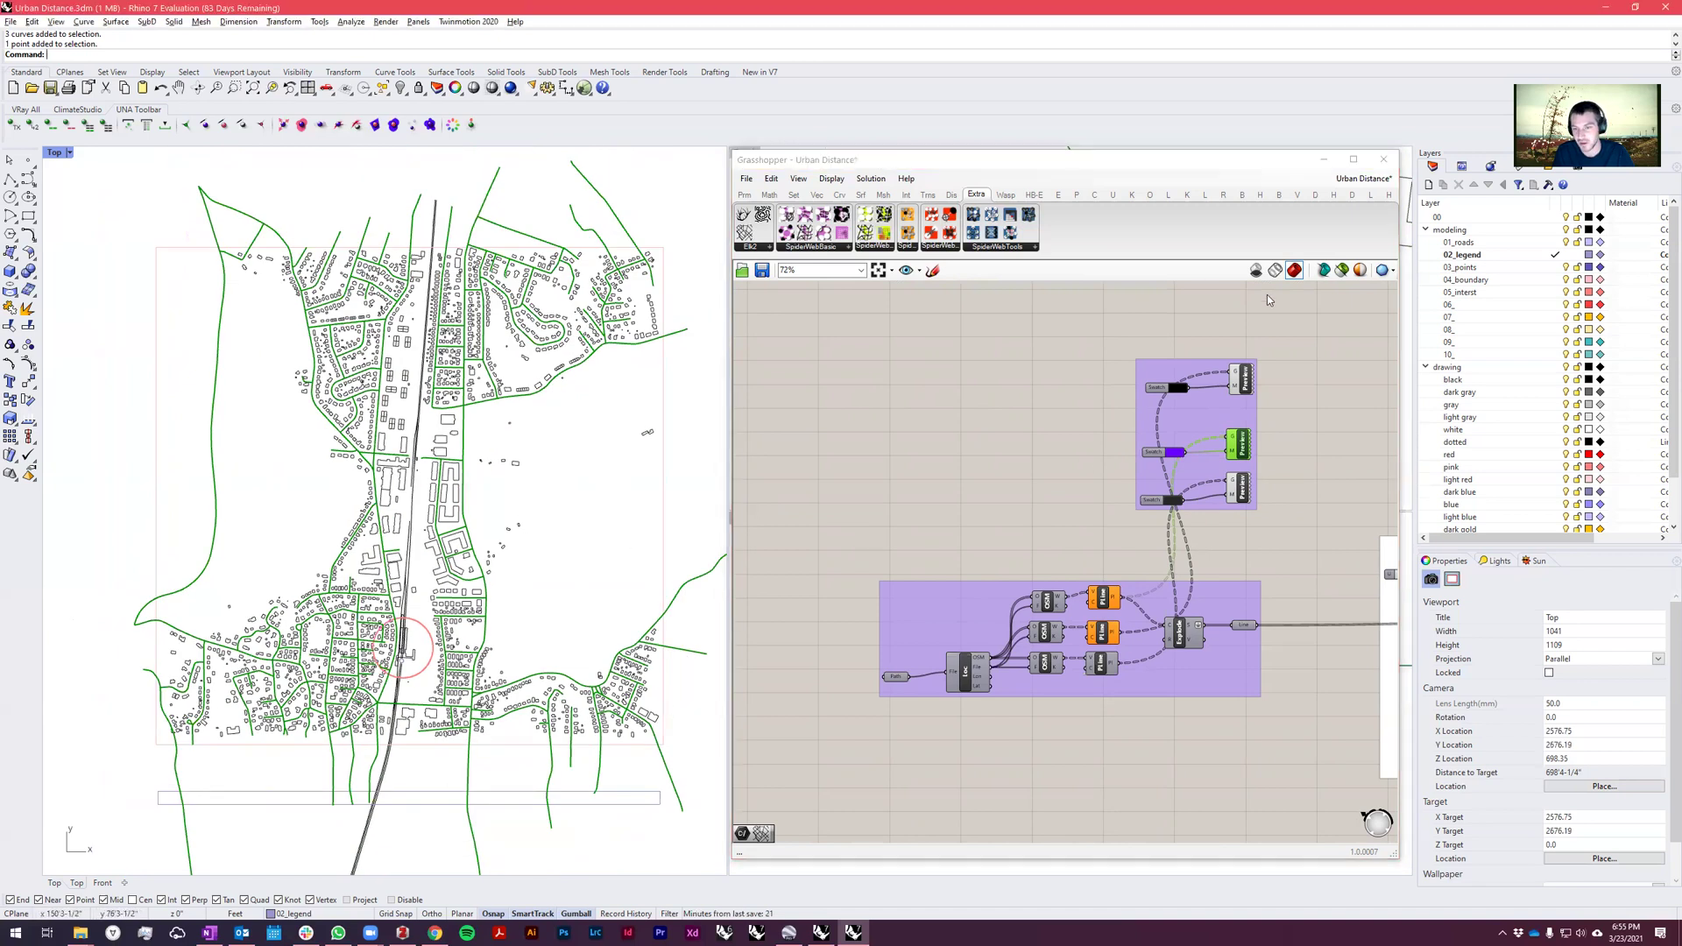
pyautogui.click(1241, 383)
pyautogui.scroll(5, 425, 675)
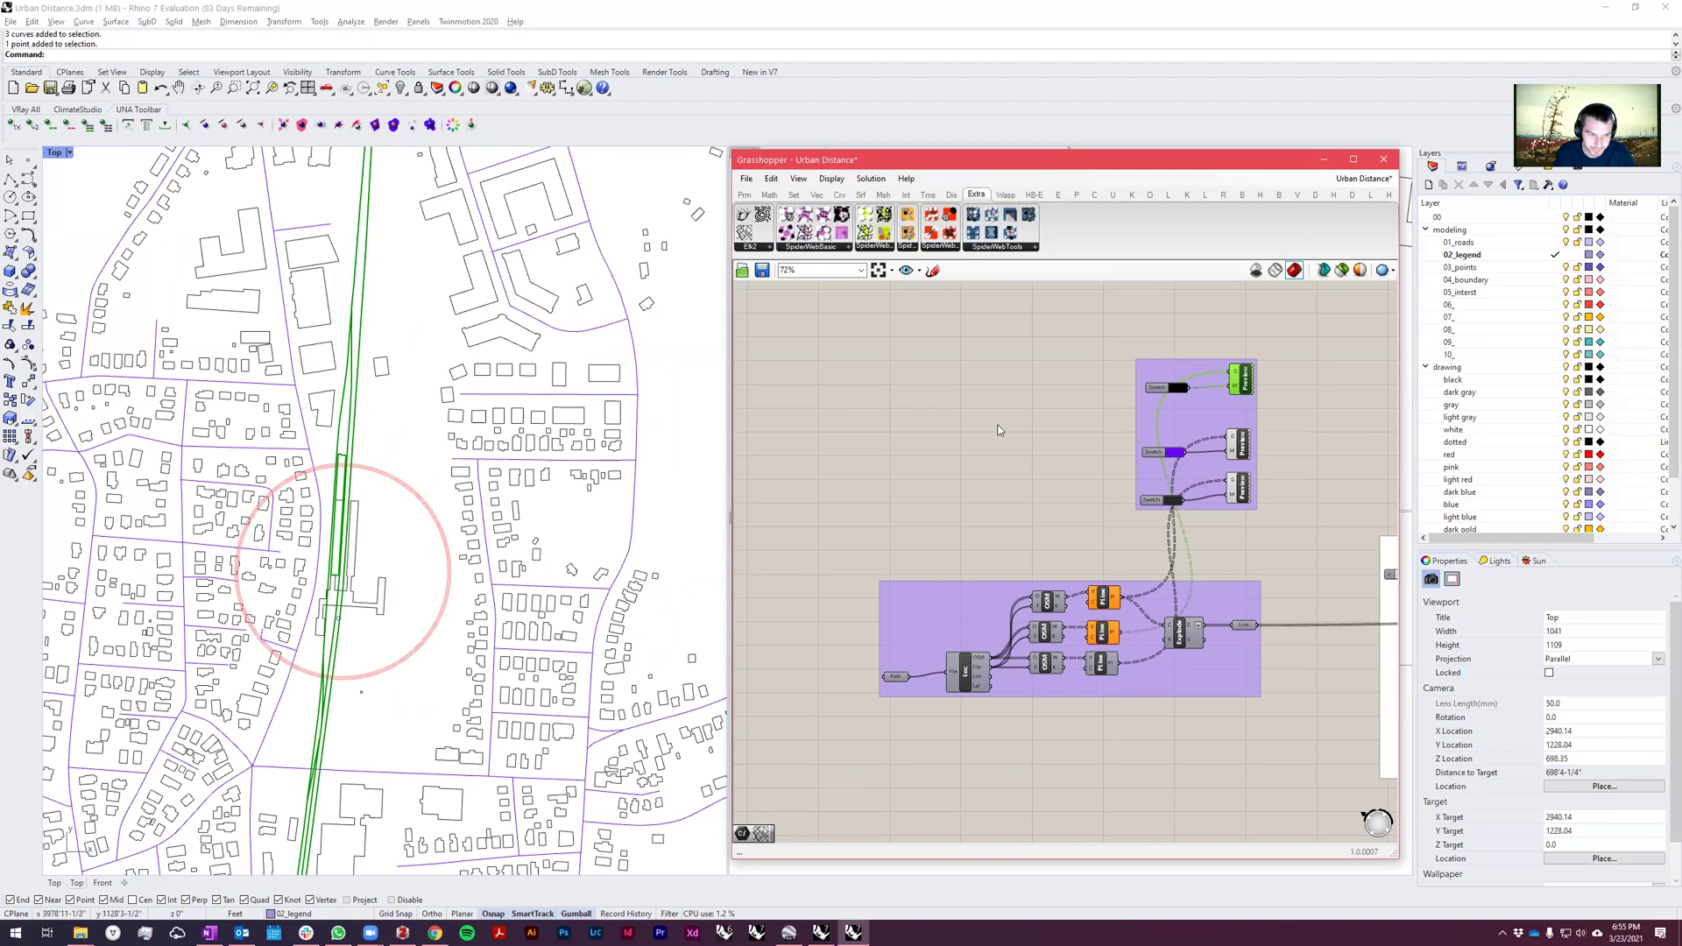
# Move the Explode component further left on the canvas.
pyautogui.click(738, 554)
pyautogui.scroll(-1, 739, 554)
pyautogui.scroll(5, 1130, 639)
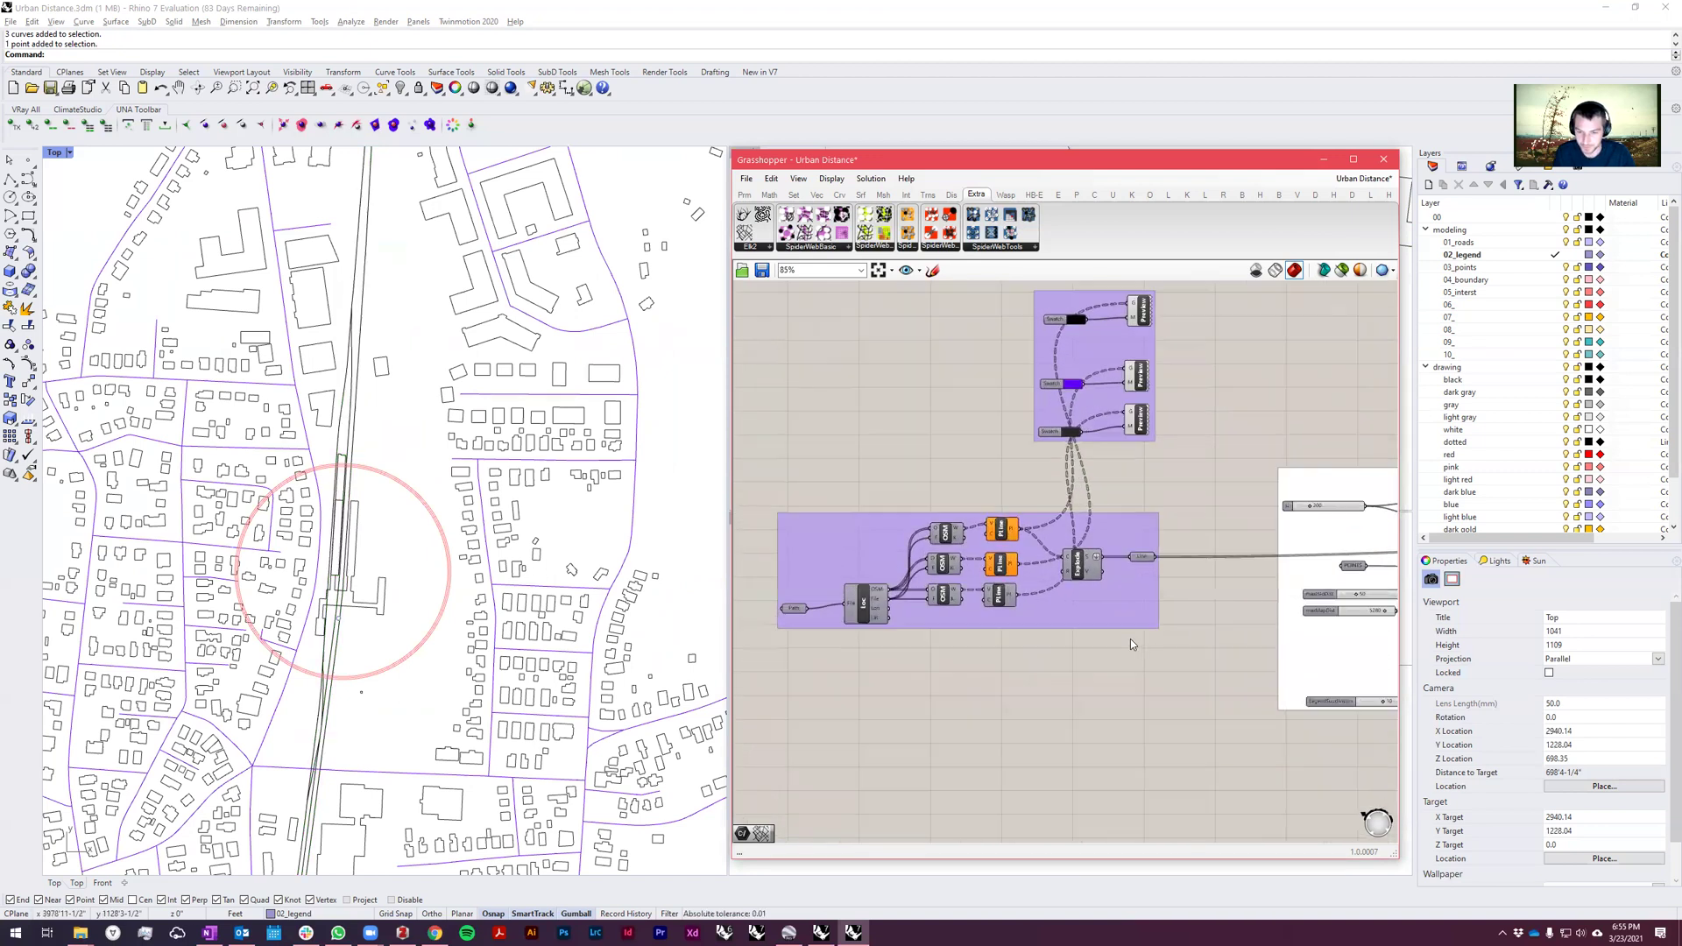
pyautogui.click(1132, 506)
pyautogui.moveTo(1132, 506); pyautogui.dragTo(1212, 487)
# Turn on preview for the Explode component and its Line parameter.
pyautogui.click(1106, 508)
pyautogui.middleClick(1104, 508)
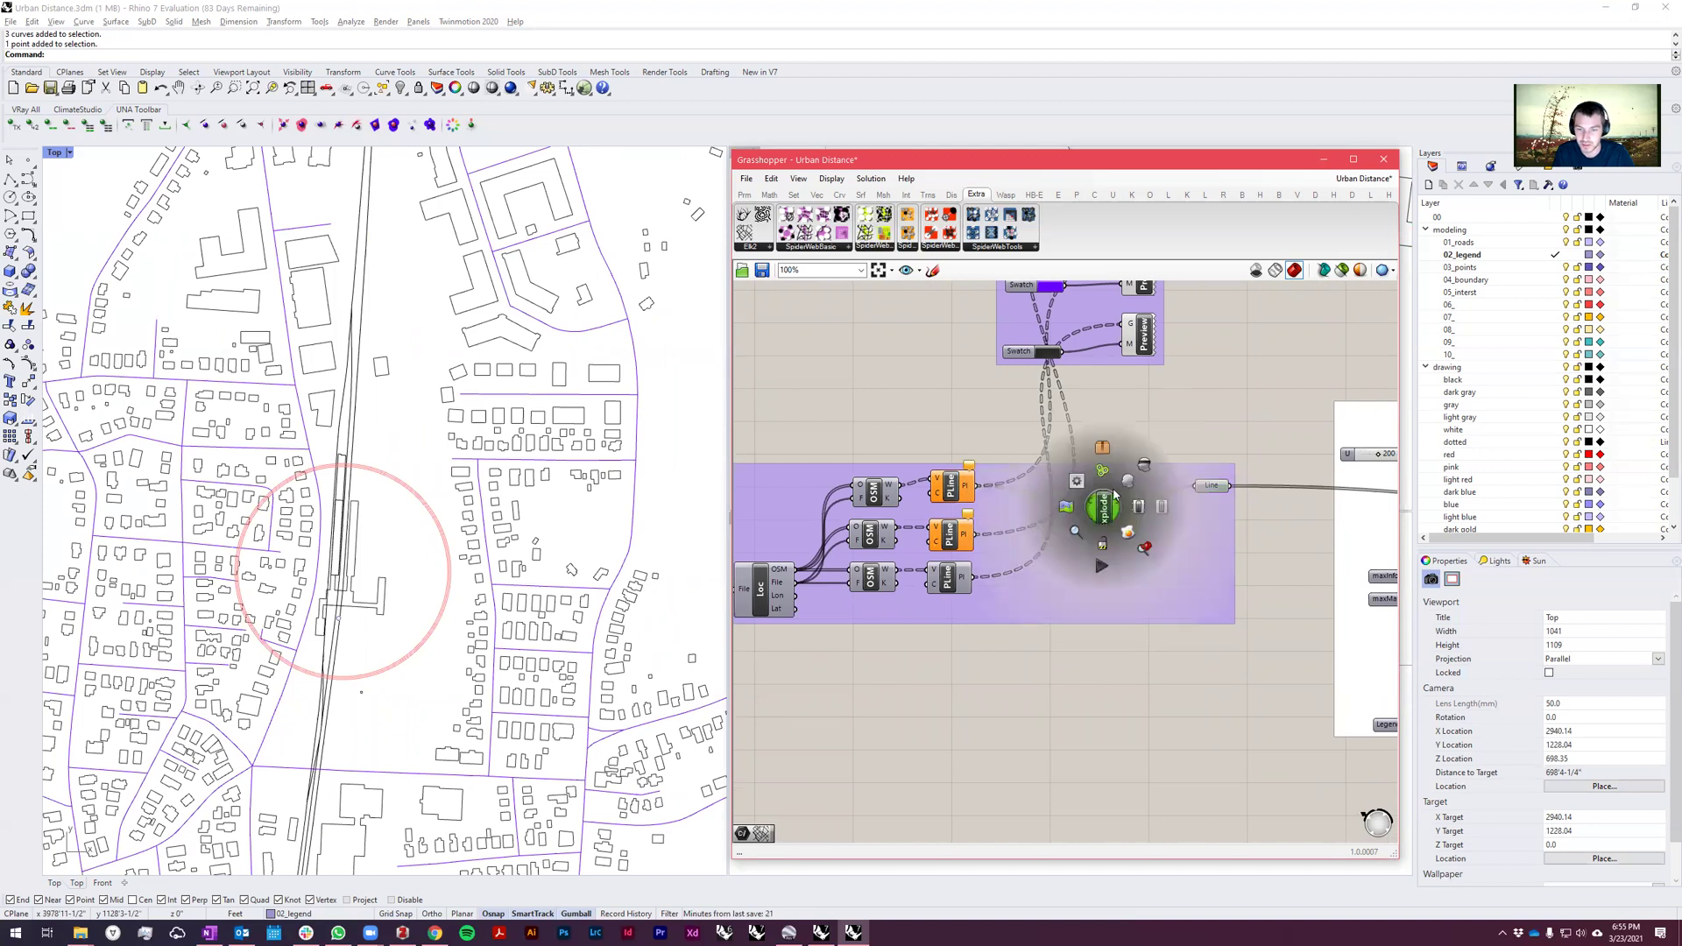
pyautogui.click(1130, 481)
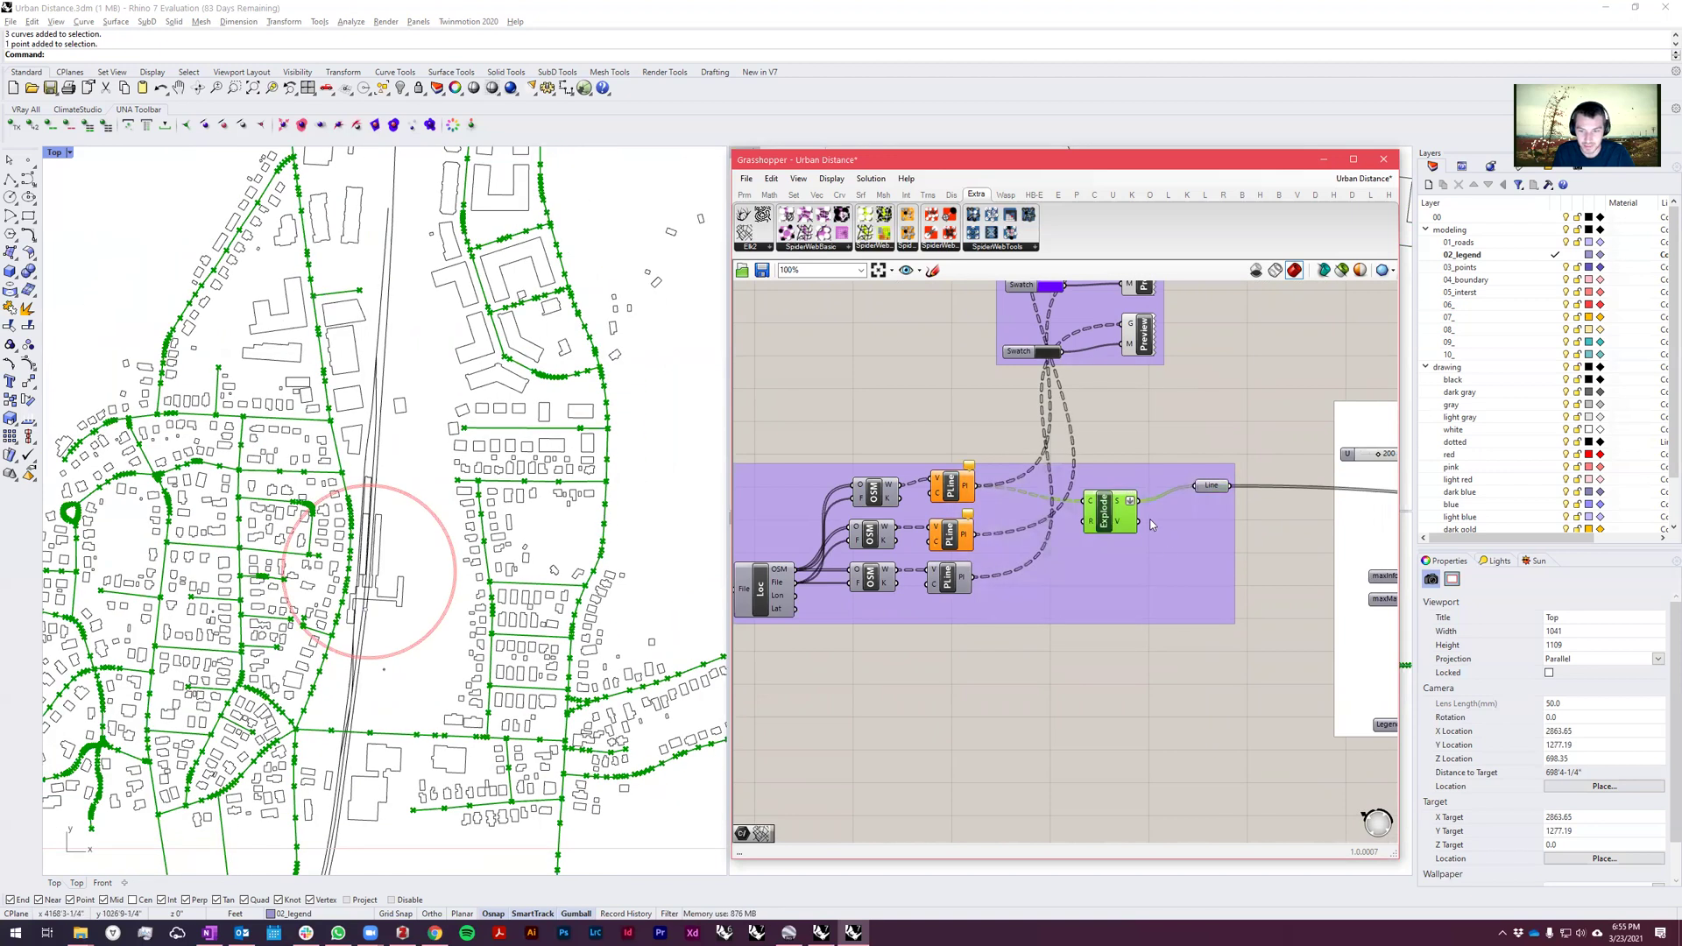
pyautogui.click(1218, 487)
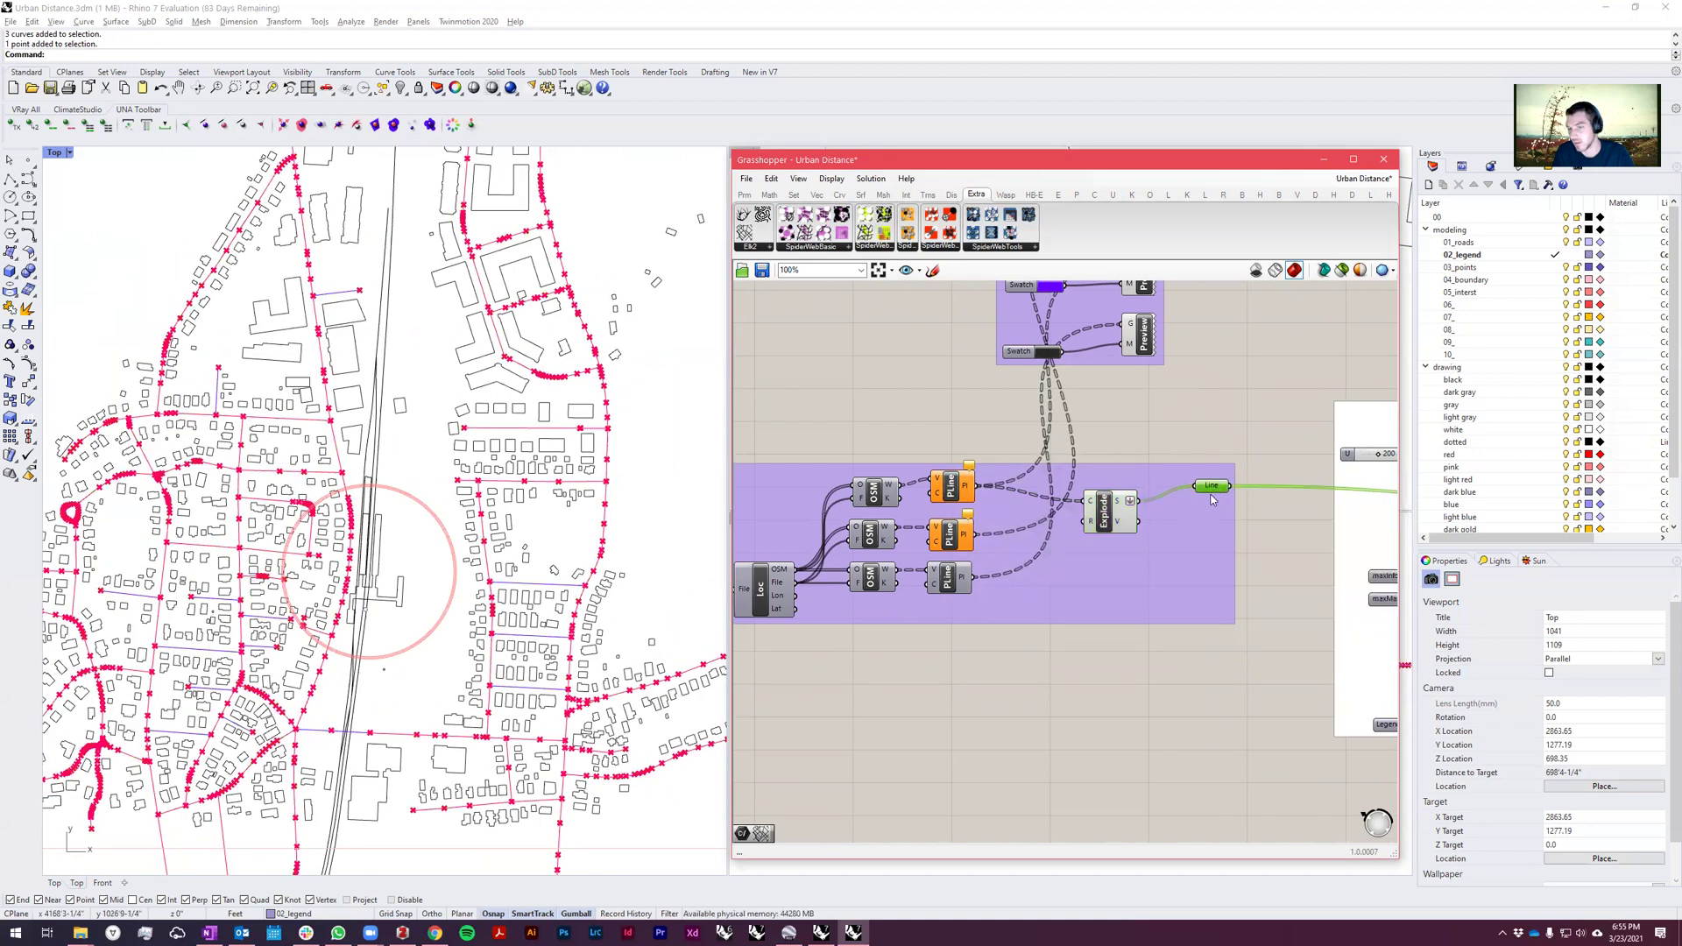
pyautogui.scroll(3, 1214, 482)
pyautogui.middleClick(1211, 487)
pyautogui.click(1234, 456)
pyautogui.scroll(-4, 1016, 464)
pyautogui.scroll(-1, 1100, 512)
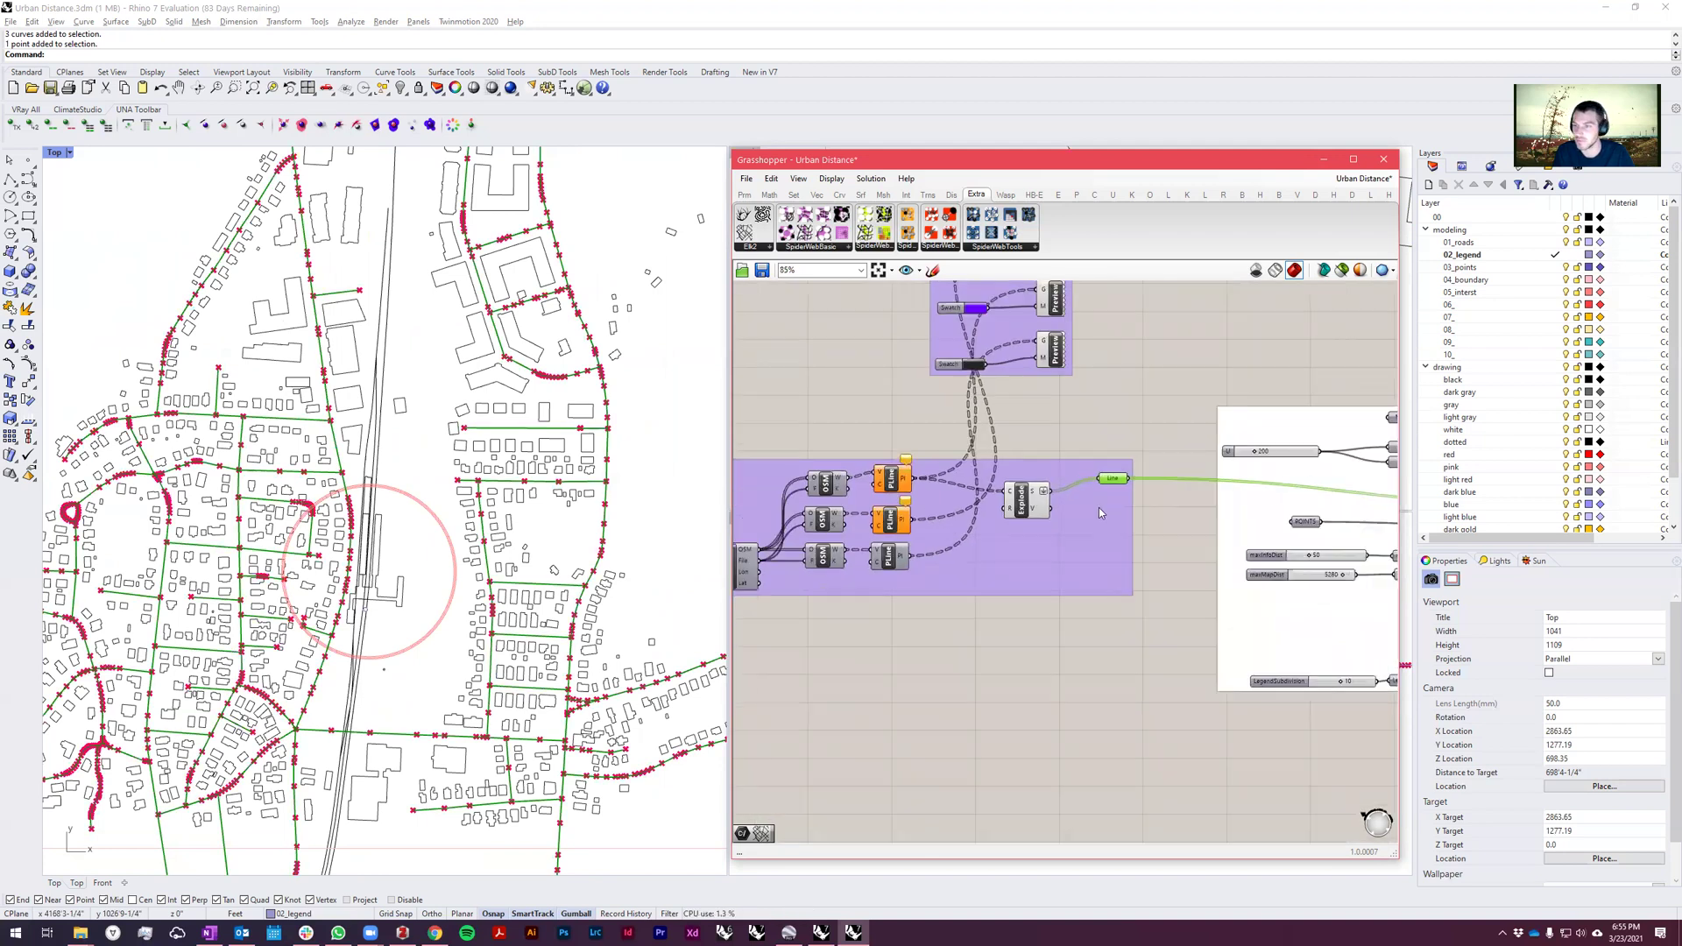
pyautogui.scroll(-3, 1136, 683)
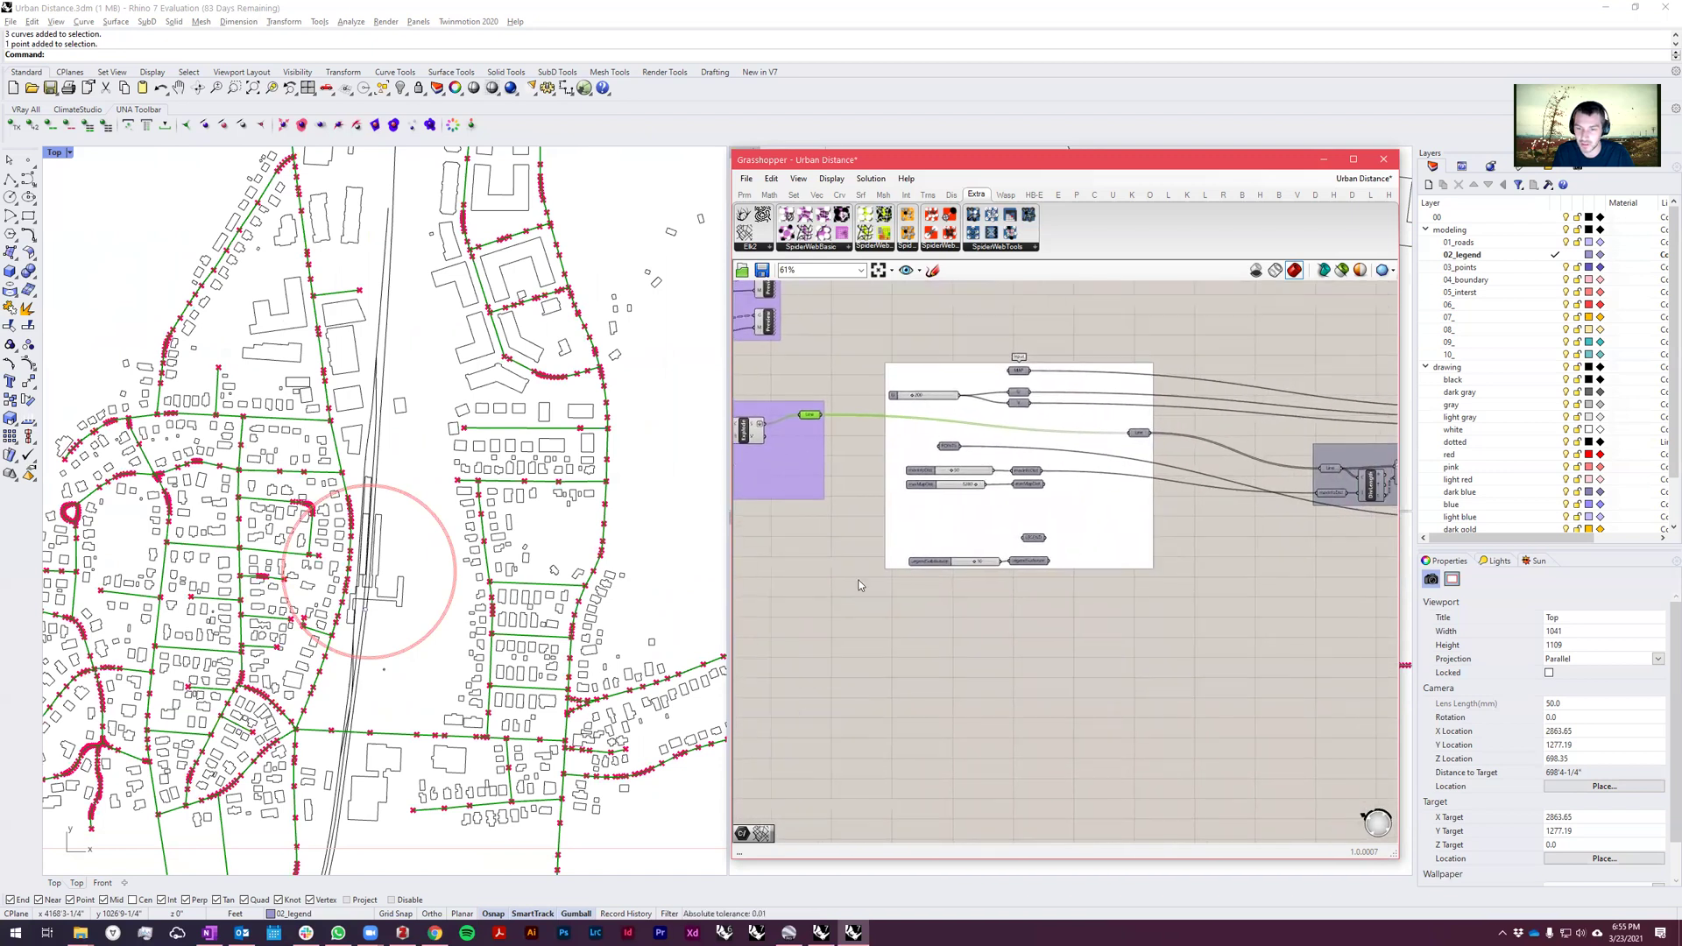
pyautogui.moveTo(1274, 560); pyautogui.dragTo(1067, 604, button='right')
pyautogui.scroll(2, 1086, 502)
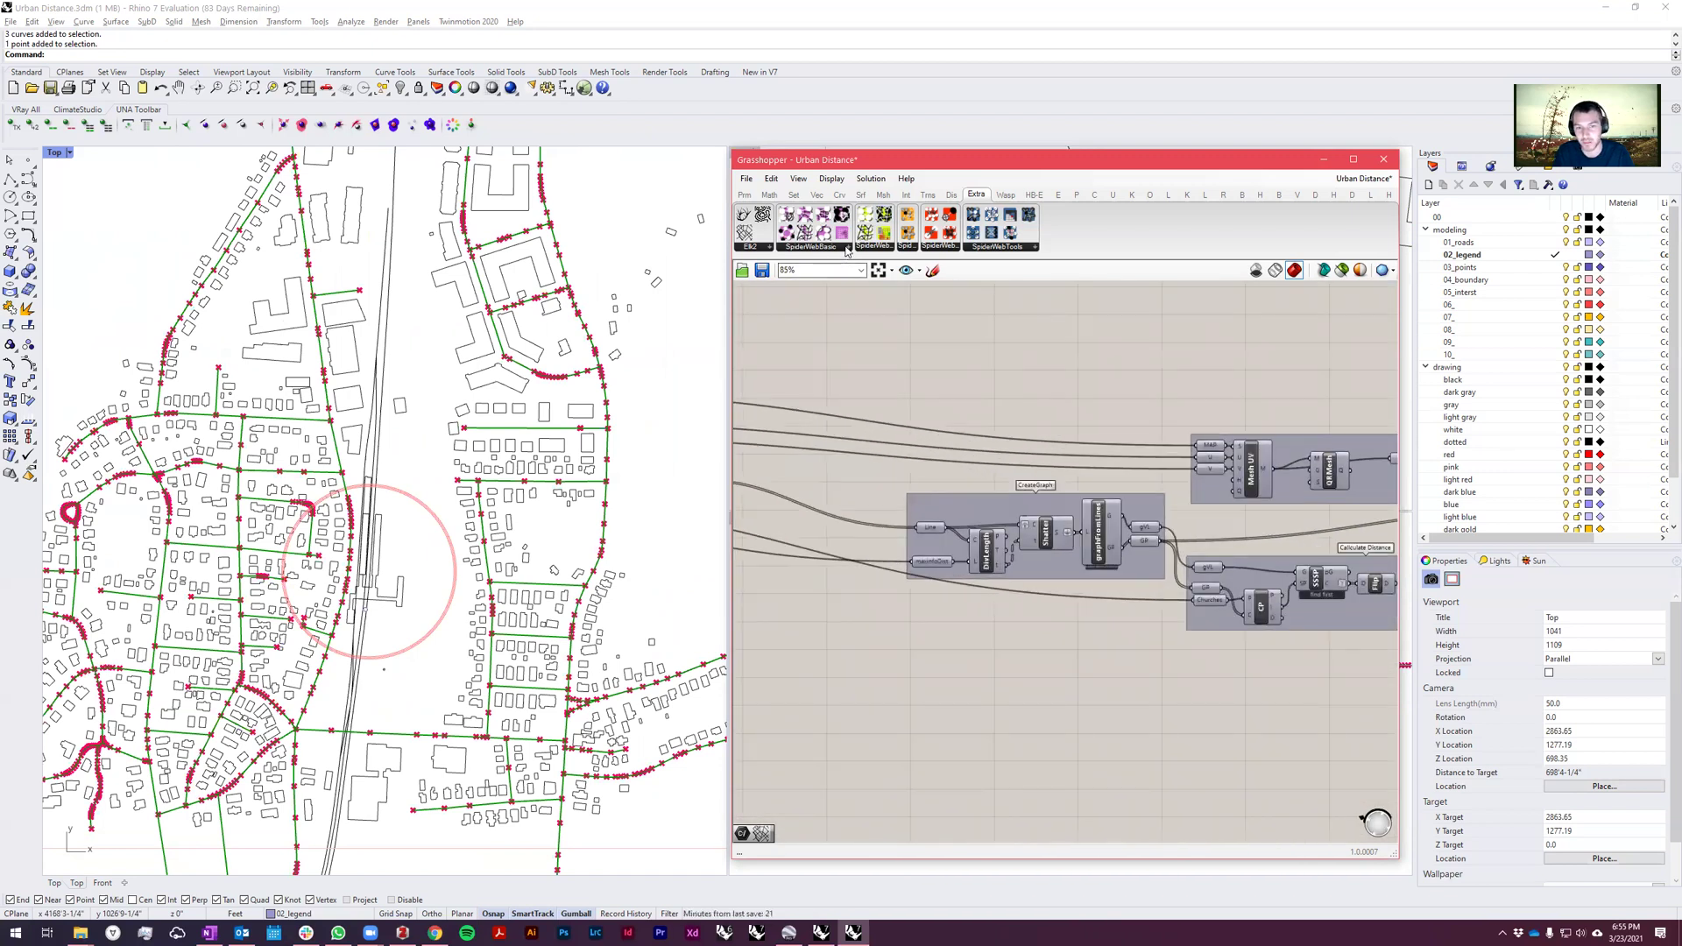
pyautogui.click(848, 248)
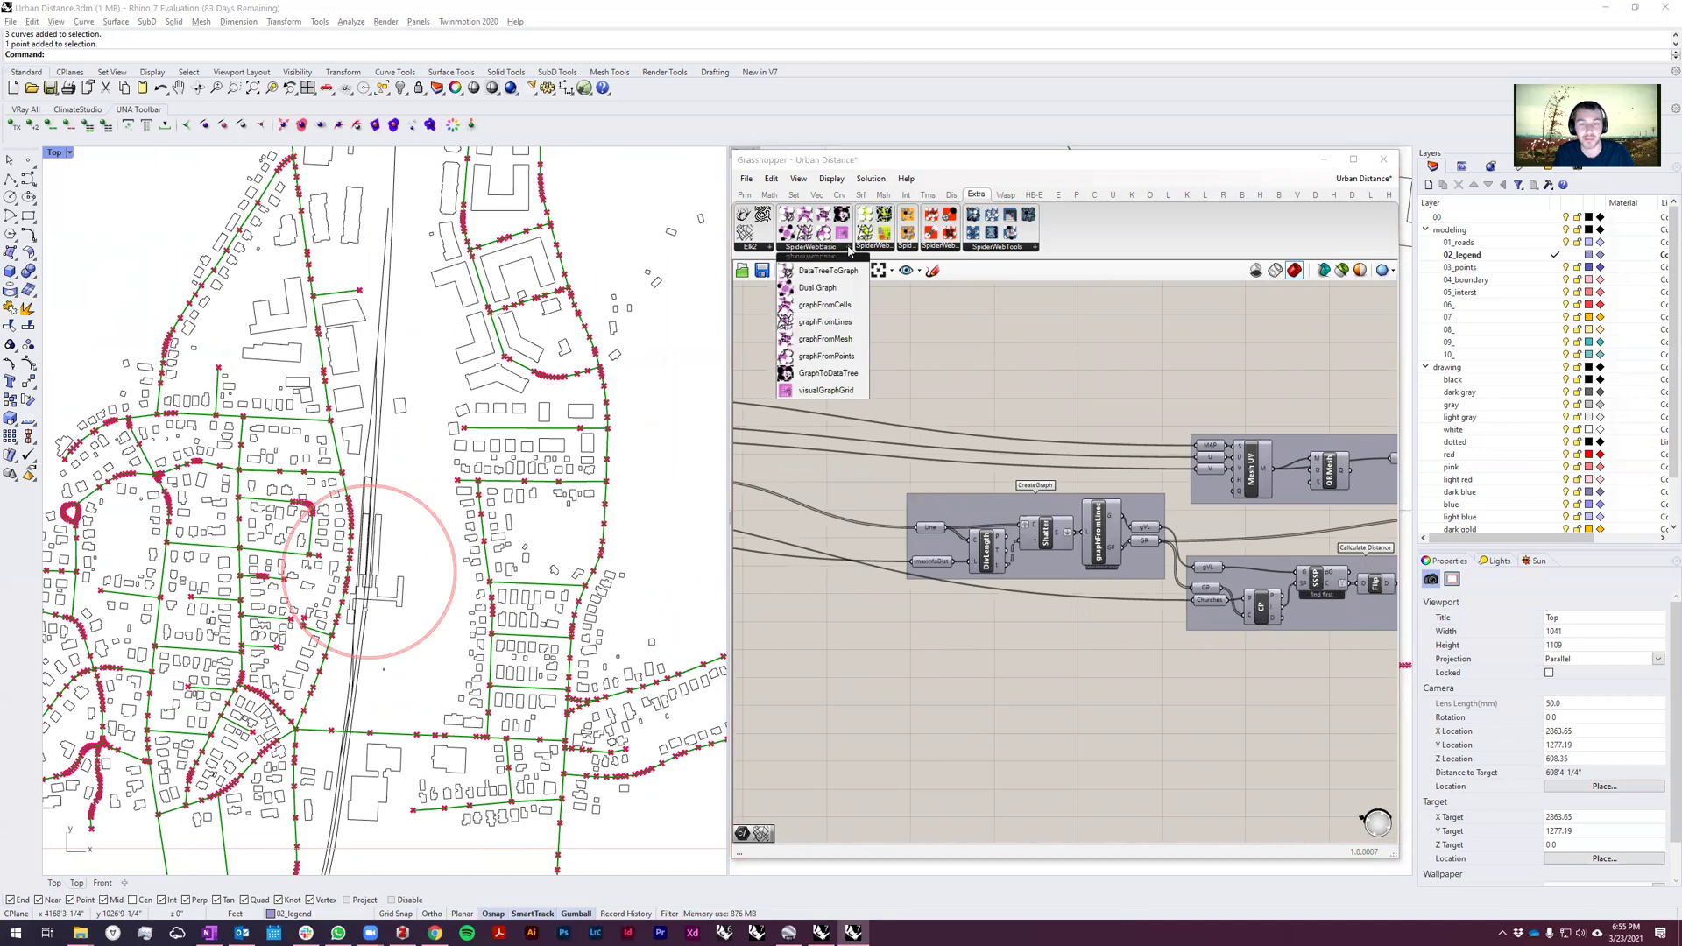
pyautogui.click(992, 330)
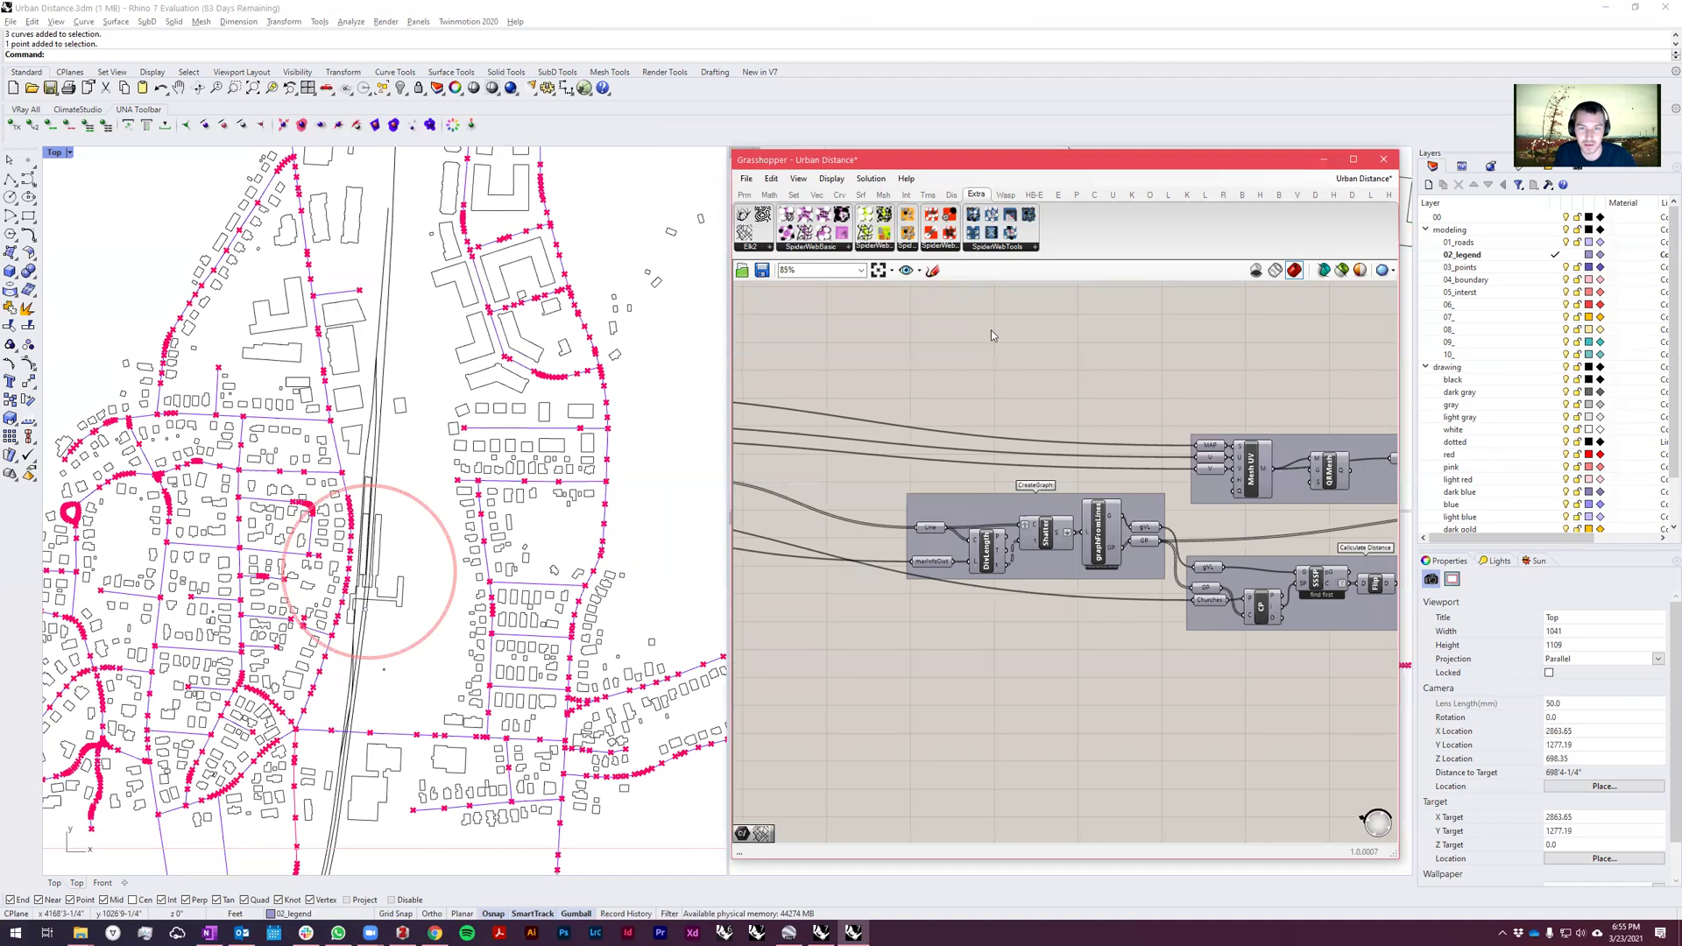
pyautogui.click(845, 249)
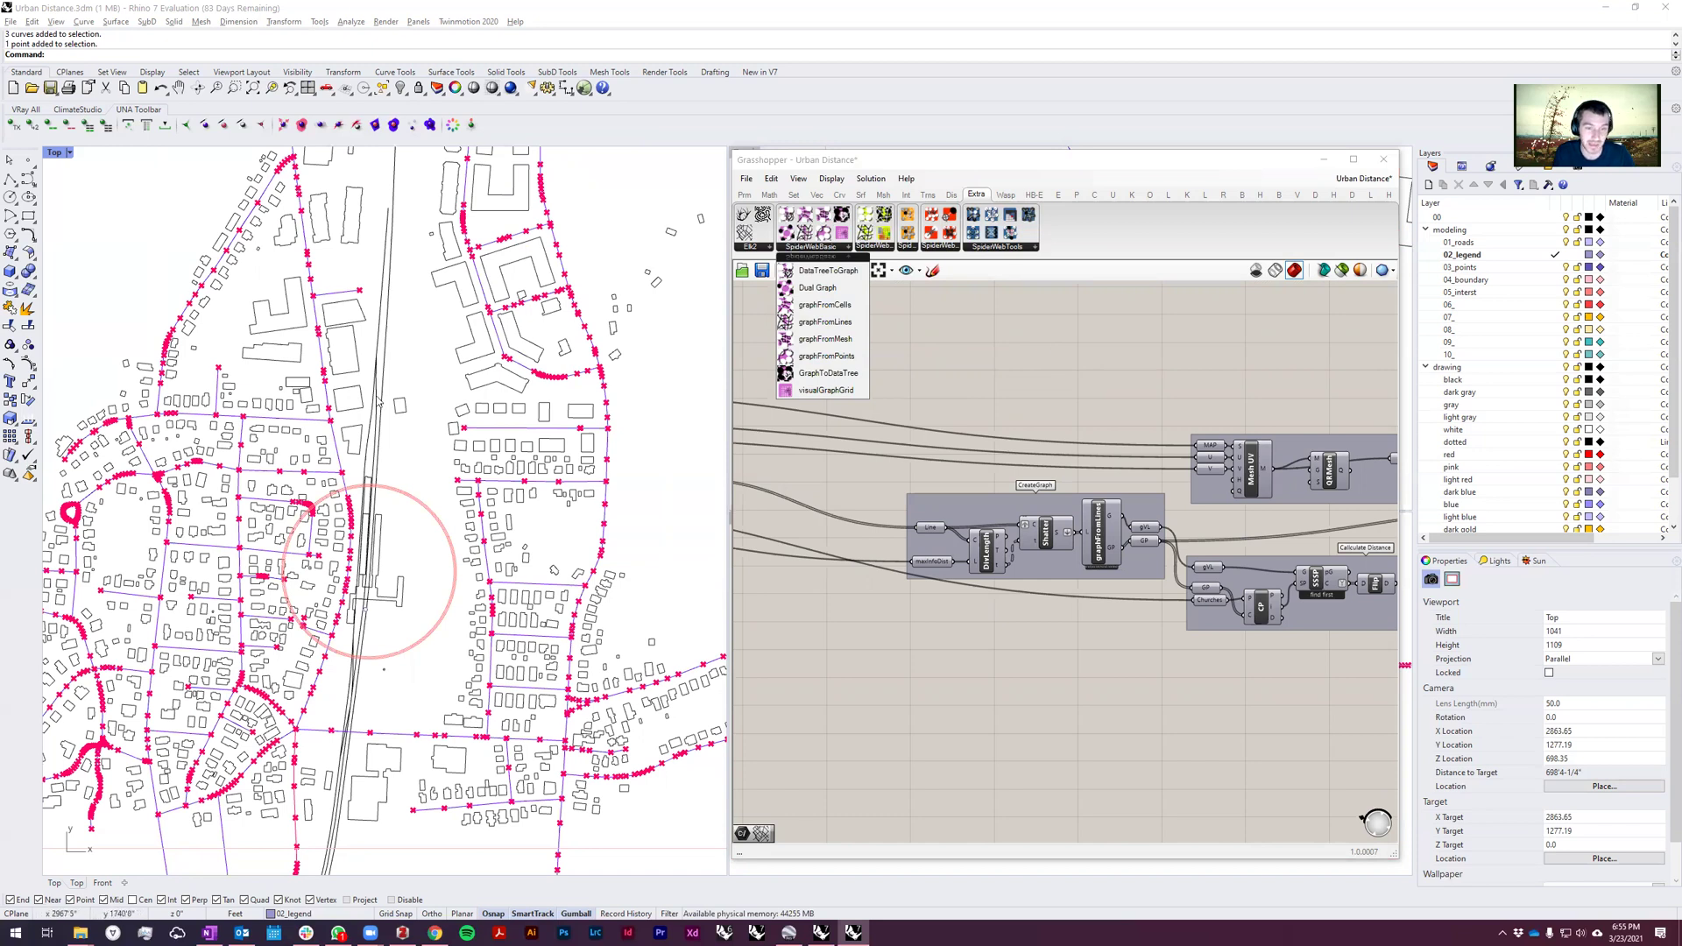
pyautogui.click(1062, 397)
pyautogui.scroll(-2, 1104, 526)
pyautogui.moveTo(1112, 545)
pyautogui.mouseDown(button='right')
pyautogui.moveTo(1069, 575)
pyautogui.moveTo(1126, 572)
pyautogui.mouseUp(button='right')
pyautogui.scroll(2, 1051, 421)
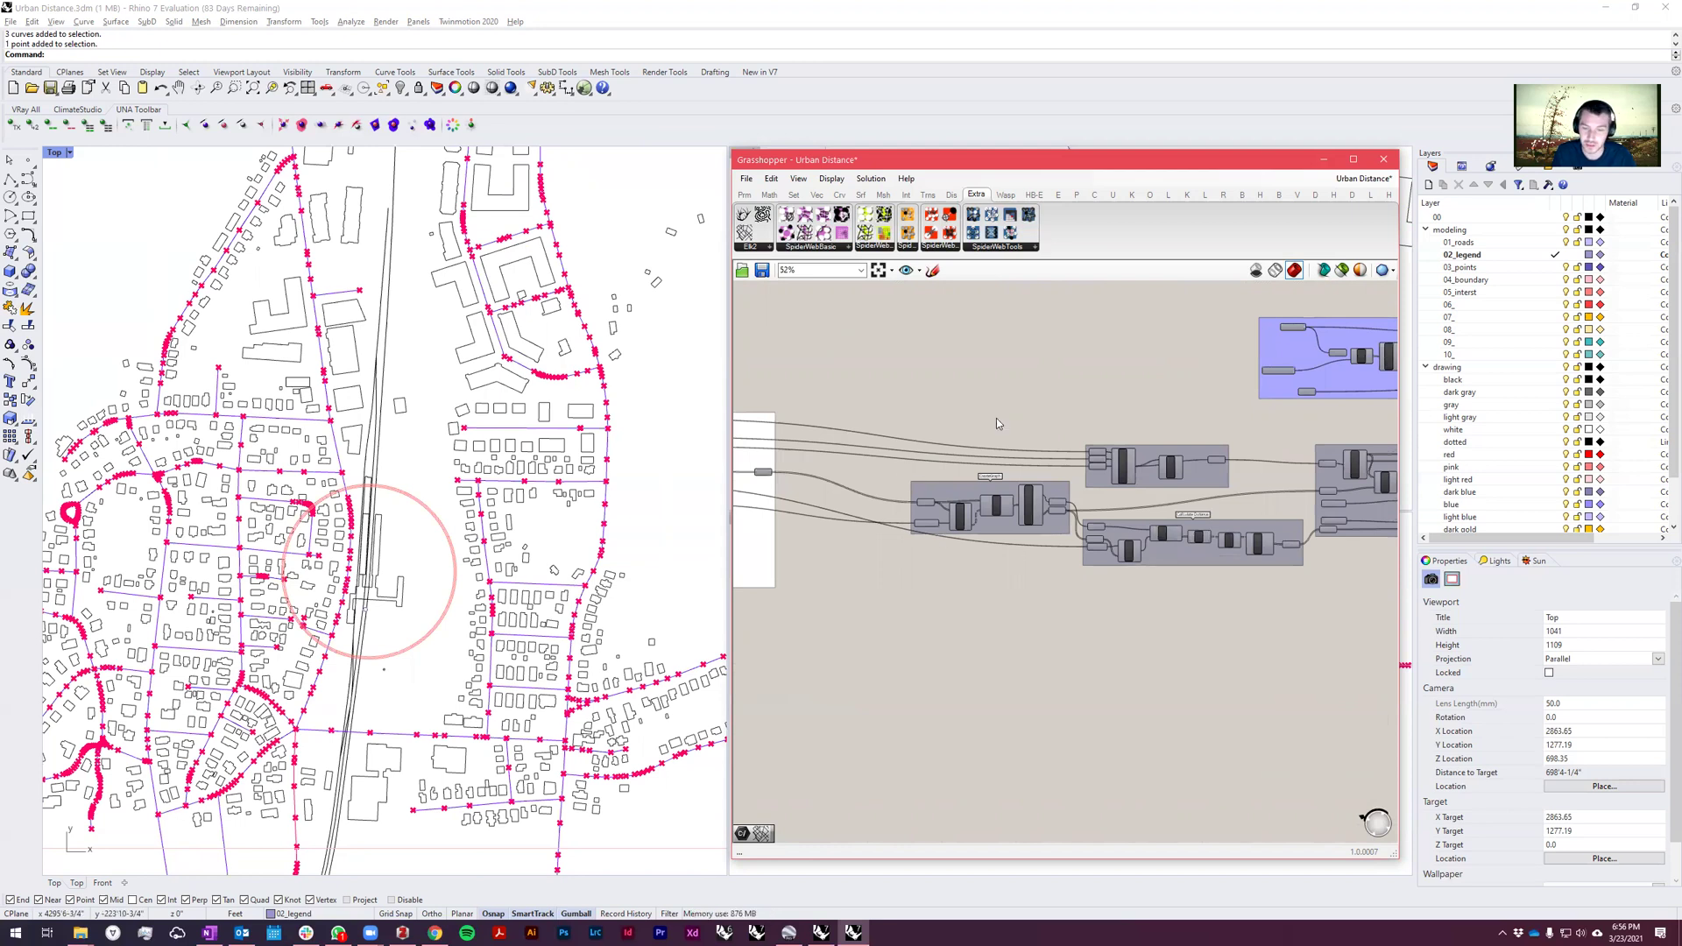
pyautogui.scroll(2, 1054, 509)
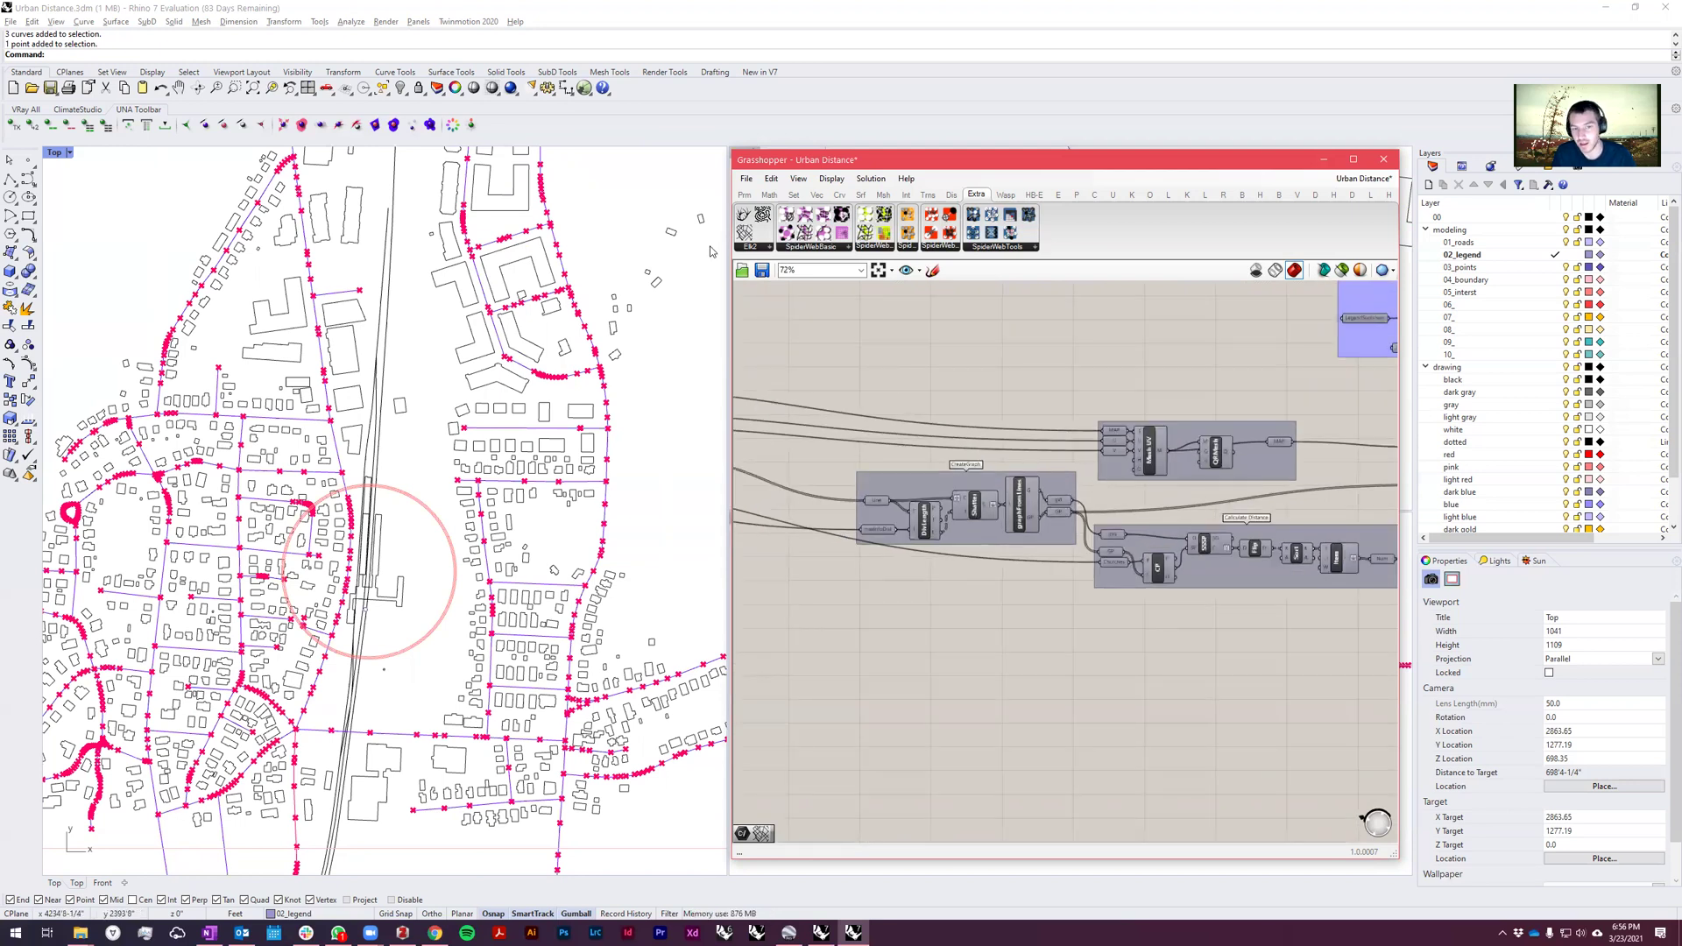
pyautogui.moveTo(1094, 655); pyautogui.dragTo(1112, 668, button='right')
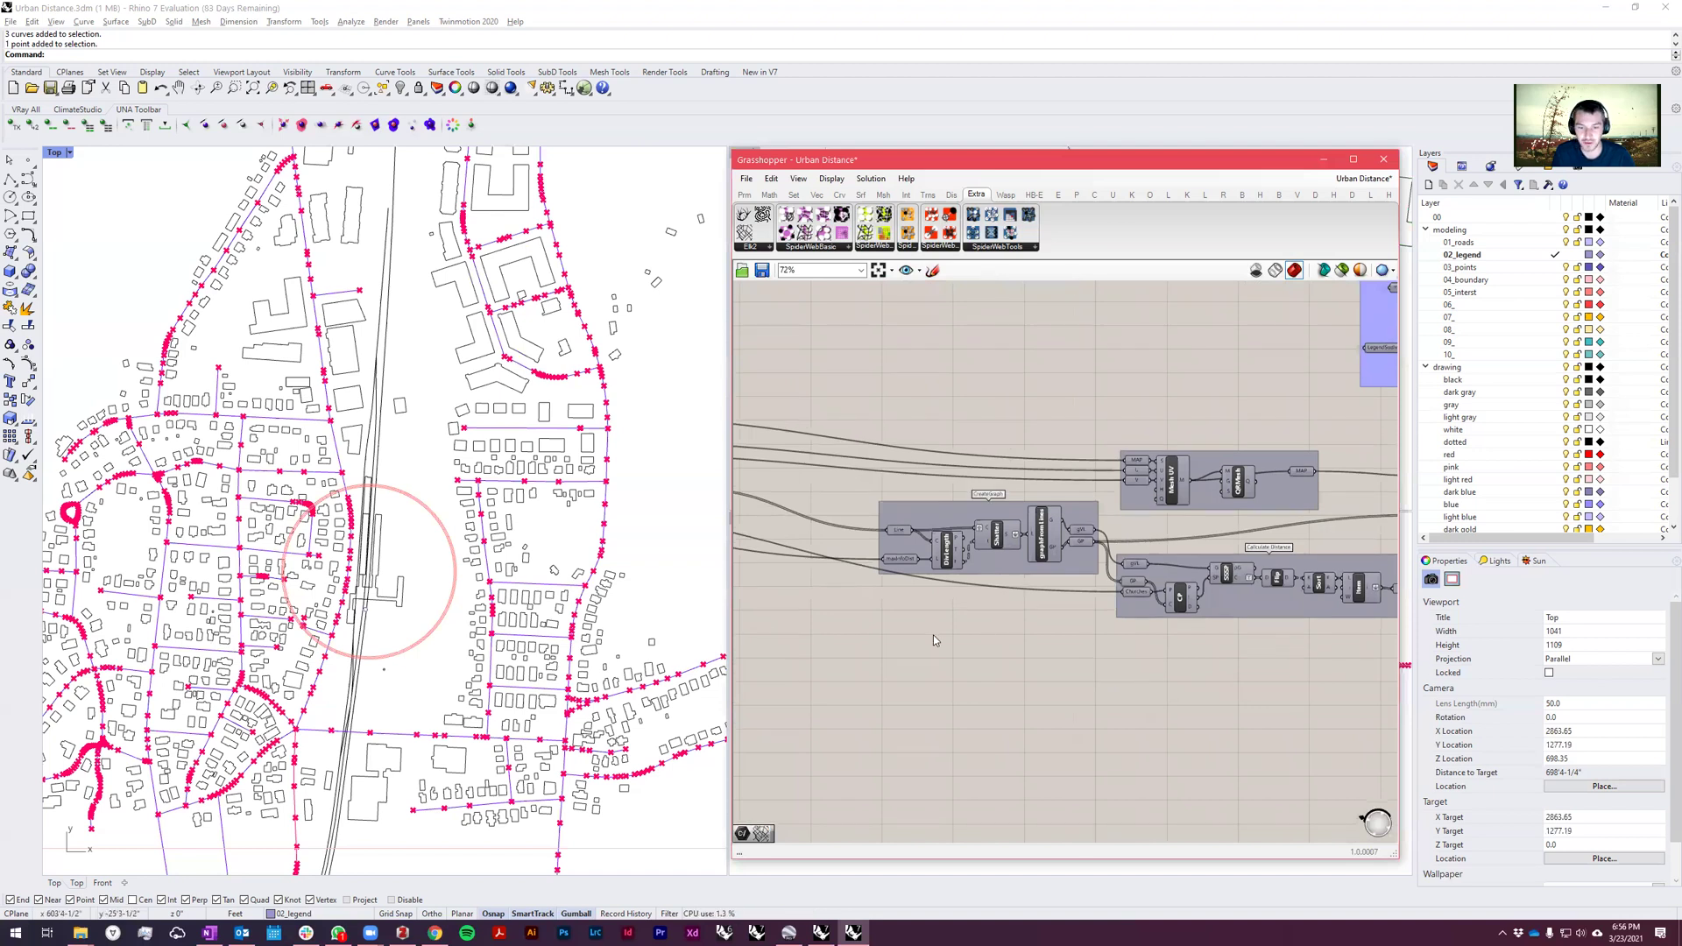
pyautogui.moveTo(888, 656); pyautogui.dragTo(1214, 623, button='right')
# Select the MAP input and choose an option from its radial menu.
pyautogui.scroll(2, 800, 437)
pyautogui.scroll(3, 771, 377)
pyautogui.click(1057, 429)
pyautogui.middleClick(1057, 425)
pyautogui.scroll(-3, 514, 428)
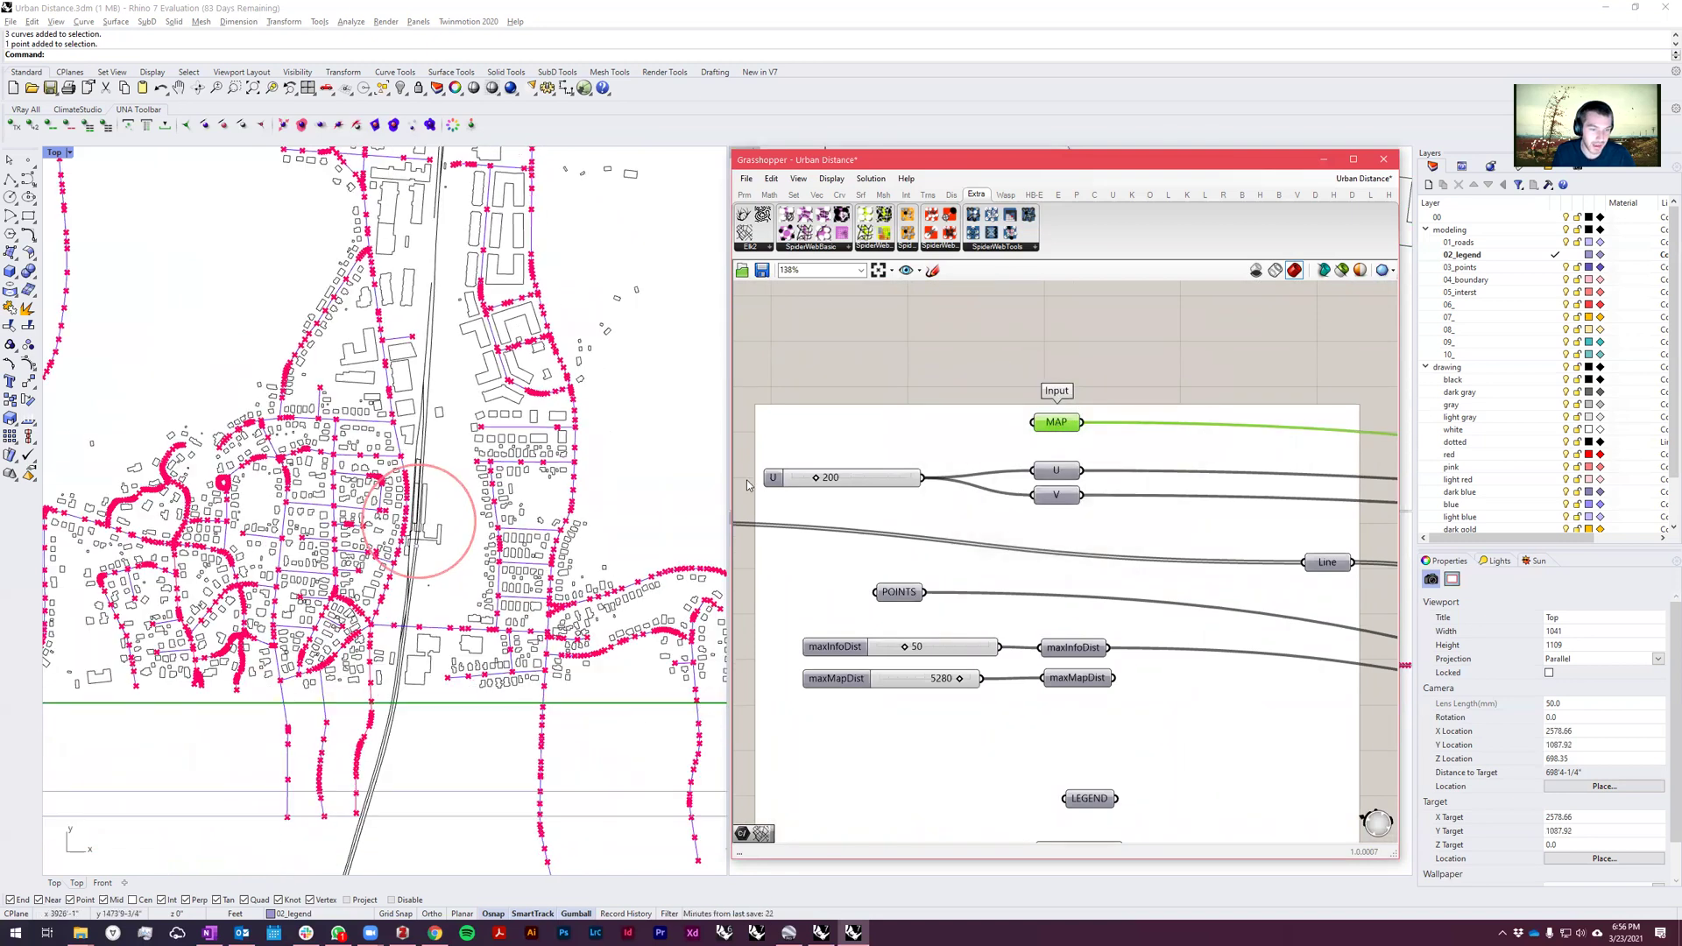
pyautogui.click(1130, 386)
pyautogui.scroll(-3, 419, 398)
pyautogui.click(1055, 424)
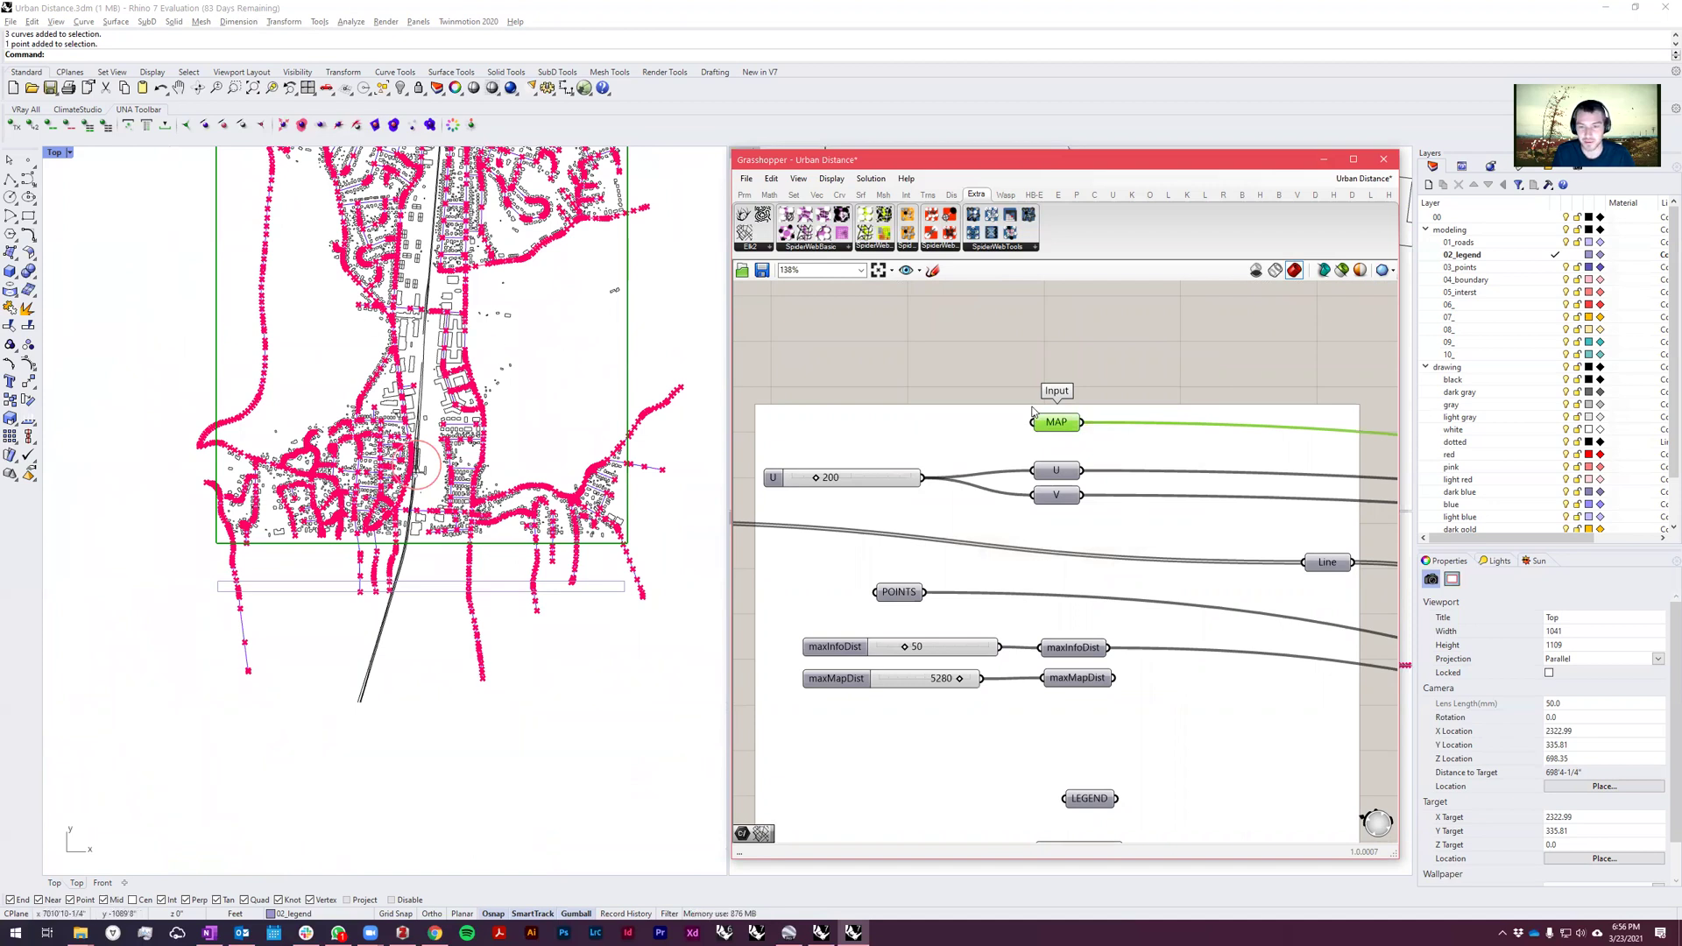
pyautogui.middleClick(1058, 420)
pyautogui.click(1099, 376)
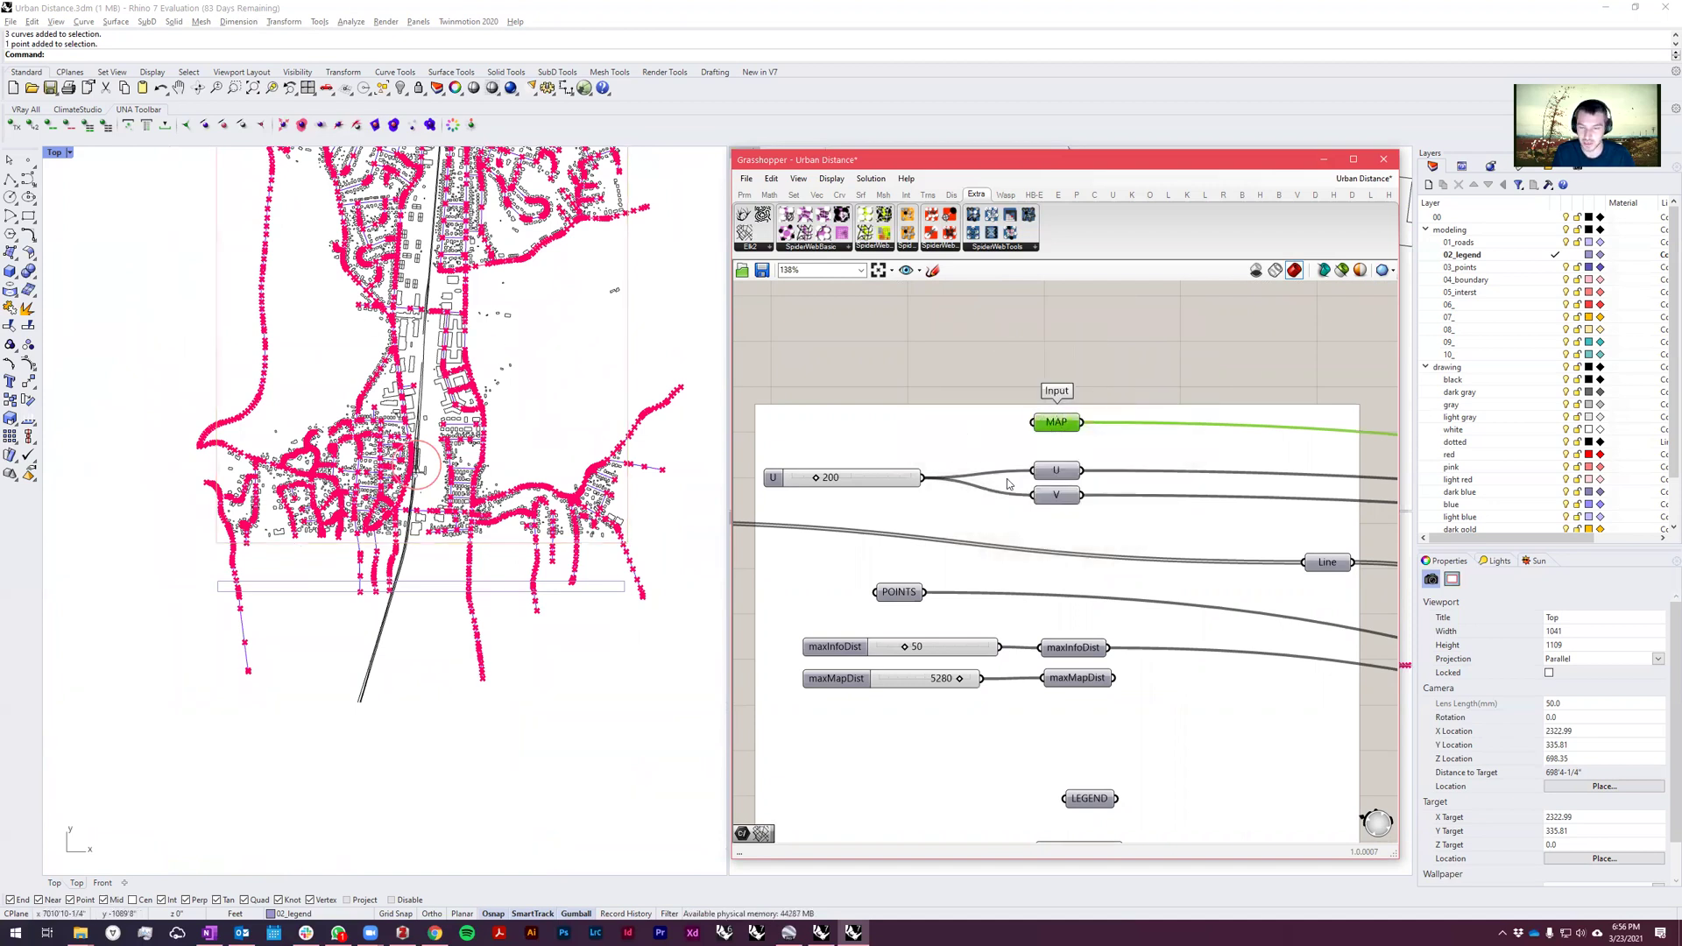
pyautogui.click(1140, 362)
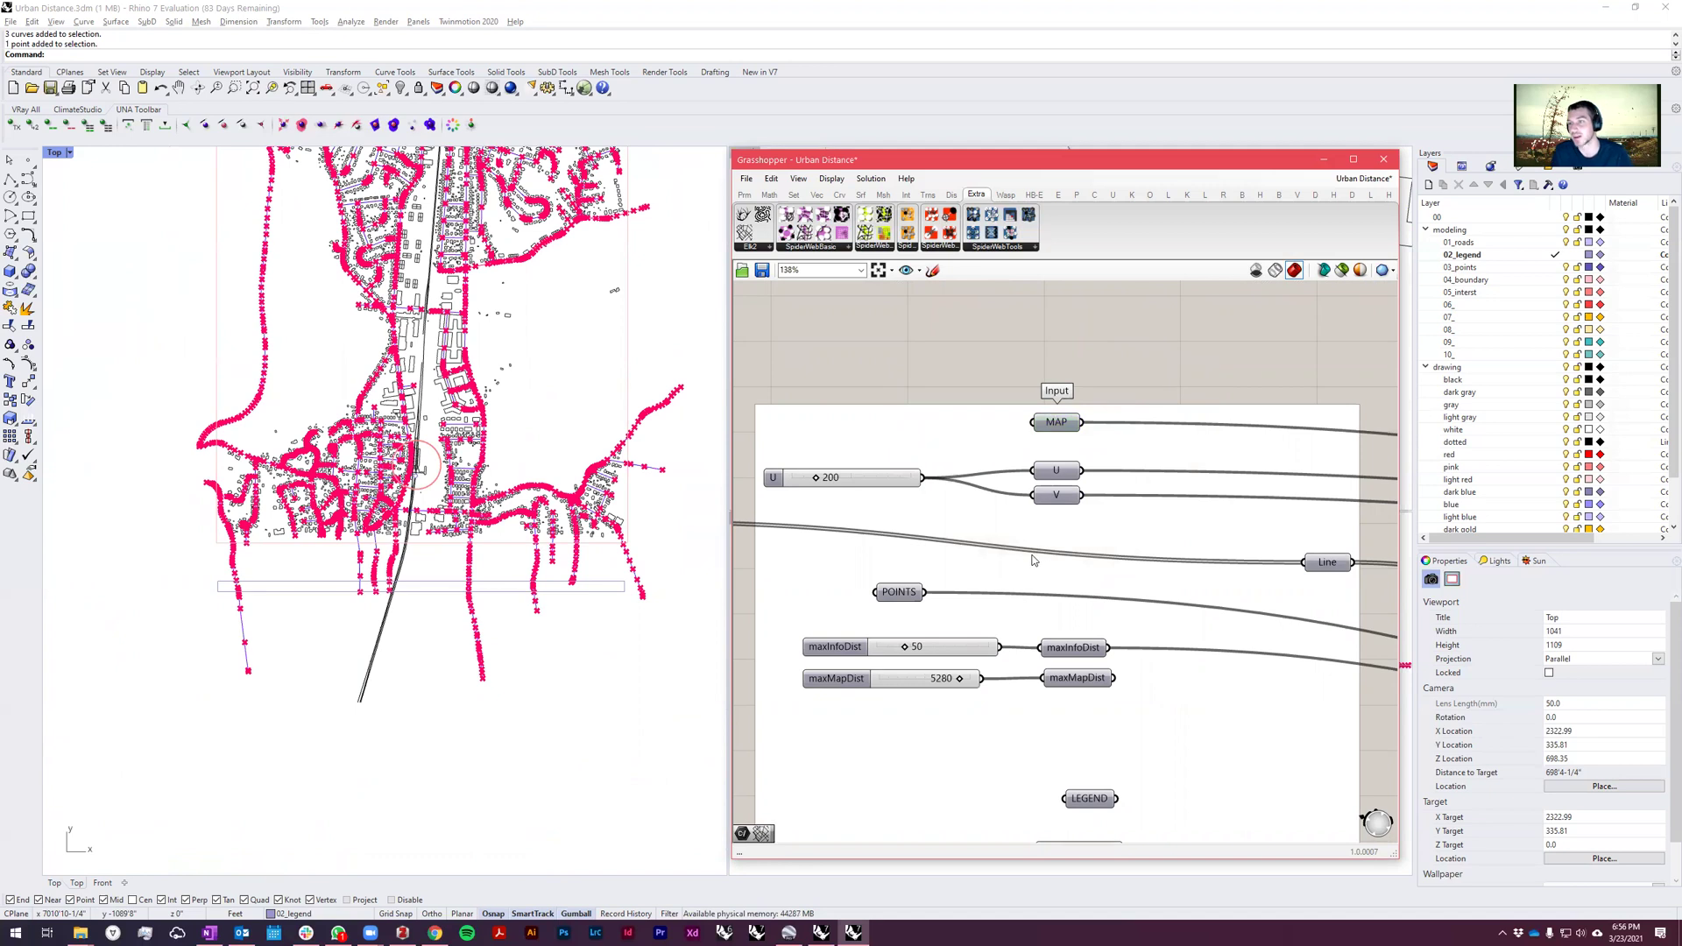
# Select the POINTS input and use its radial menu to locate the town-centre point.
pyautogui.scroll(2, 868, 478)
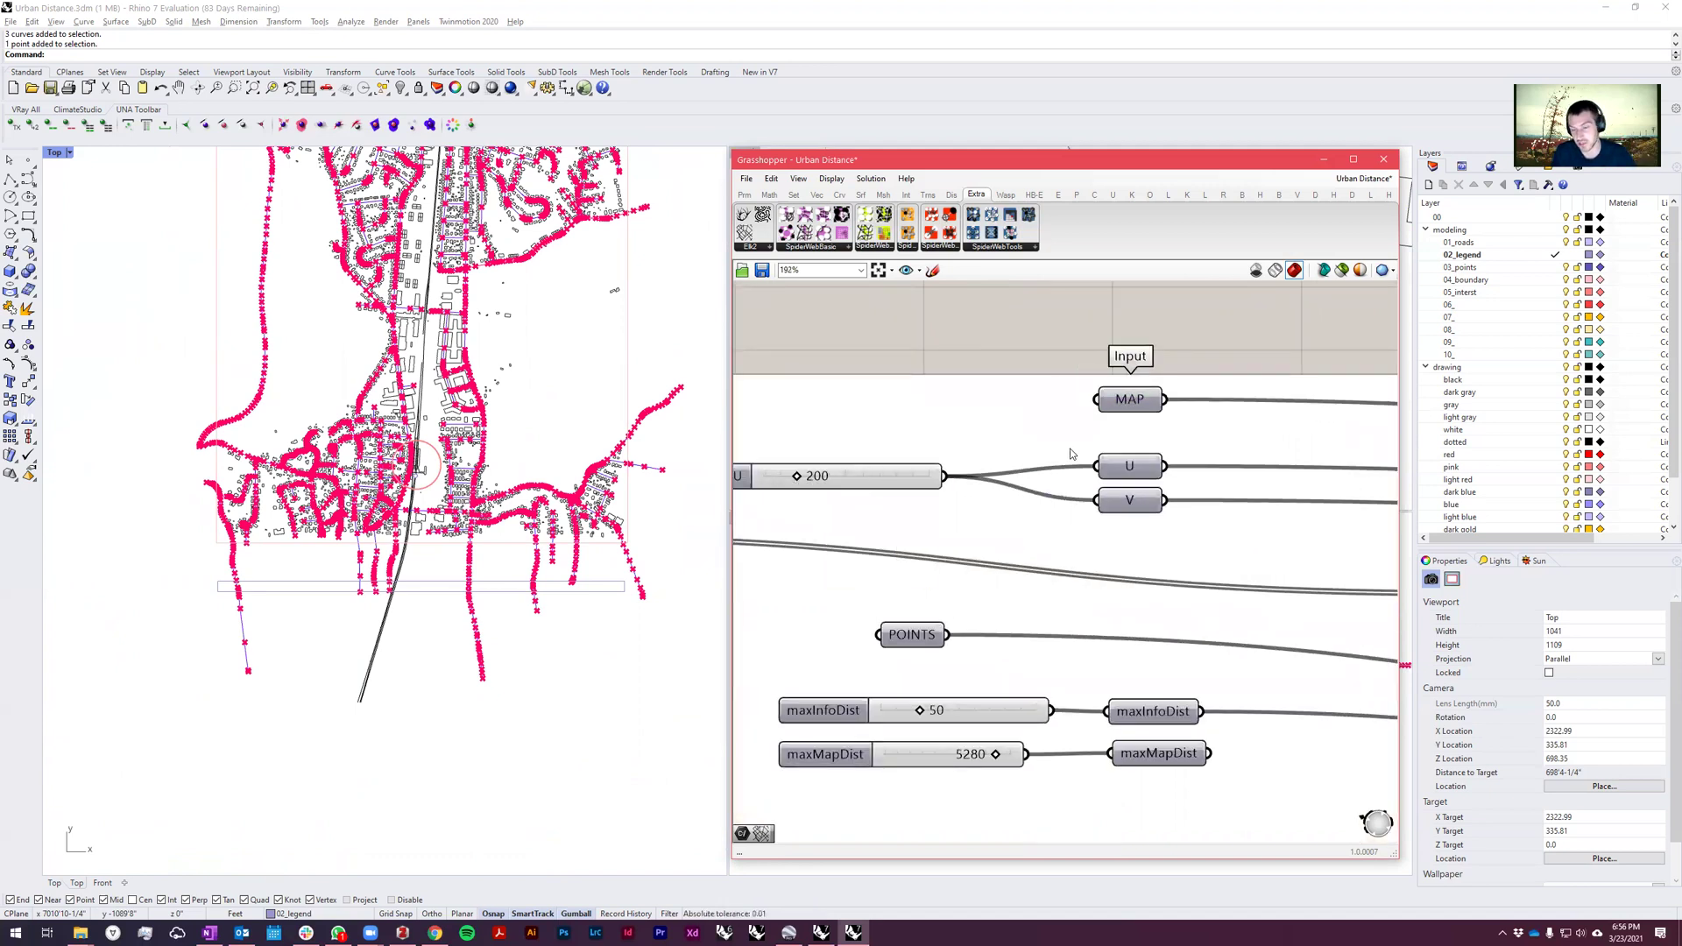
pyautogui.scroll(-3, 961, 432)
pyautogui.scroll(2, 952, 536)
pyautogui.click(919, 580)
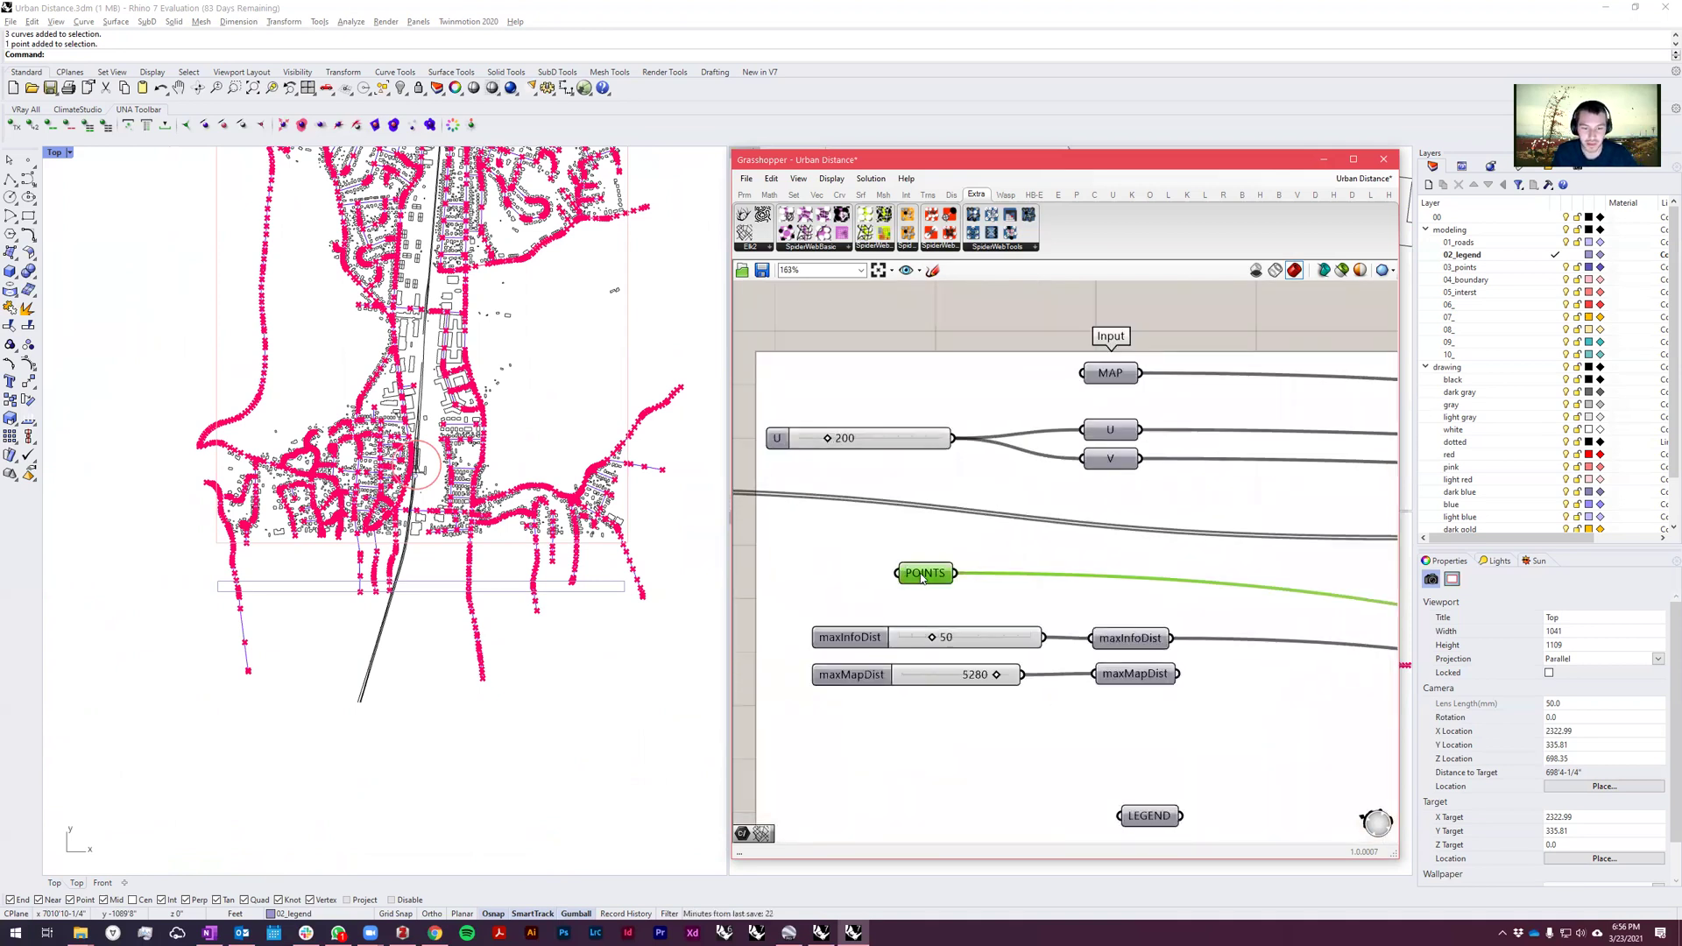
pyautogui.middleClick(922, 579)
pyautogui.scroll(10, 481, 413)
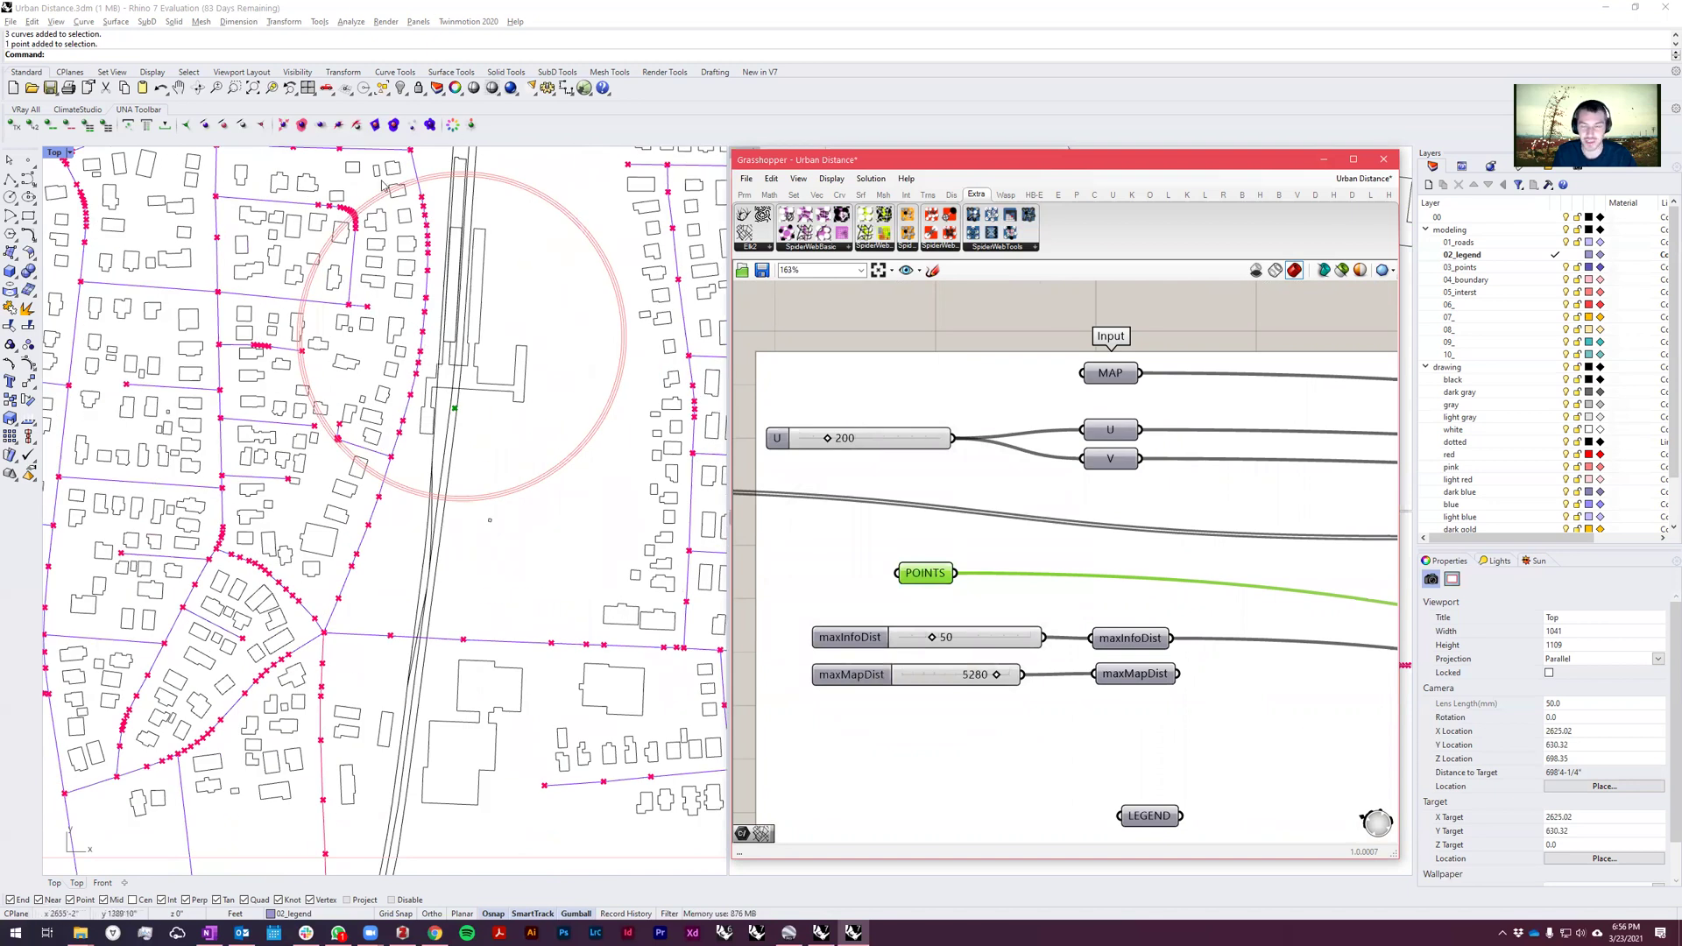
pyautogui.middleClick(925, 579)
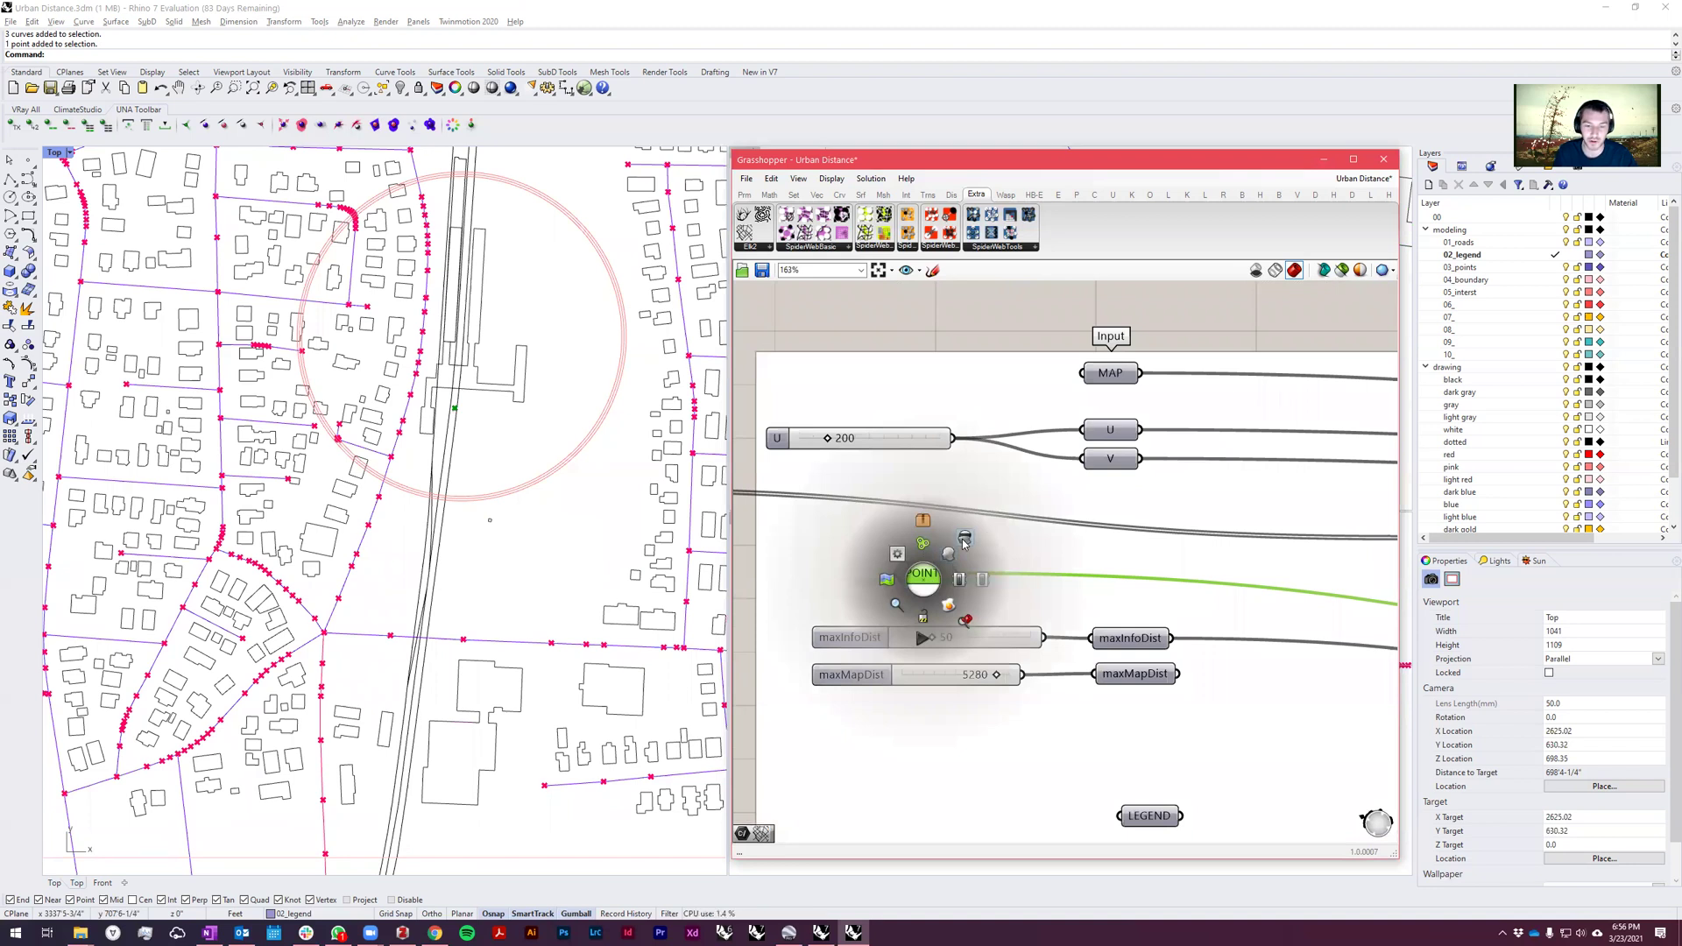
pyautogui.scroll(-2, 934, 496)
pyautogui.scroll(2, 934, 495)
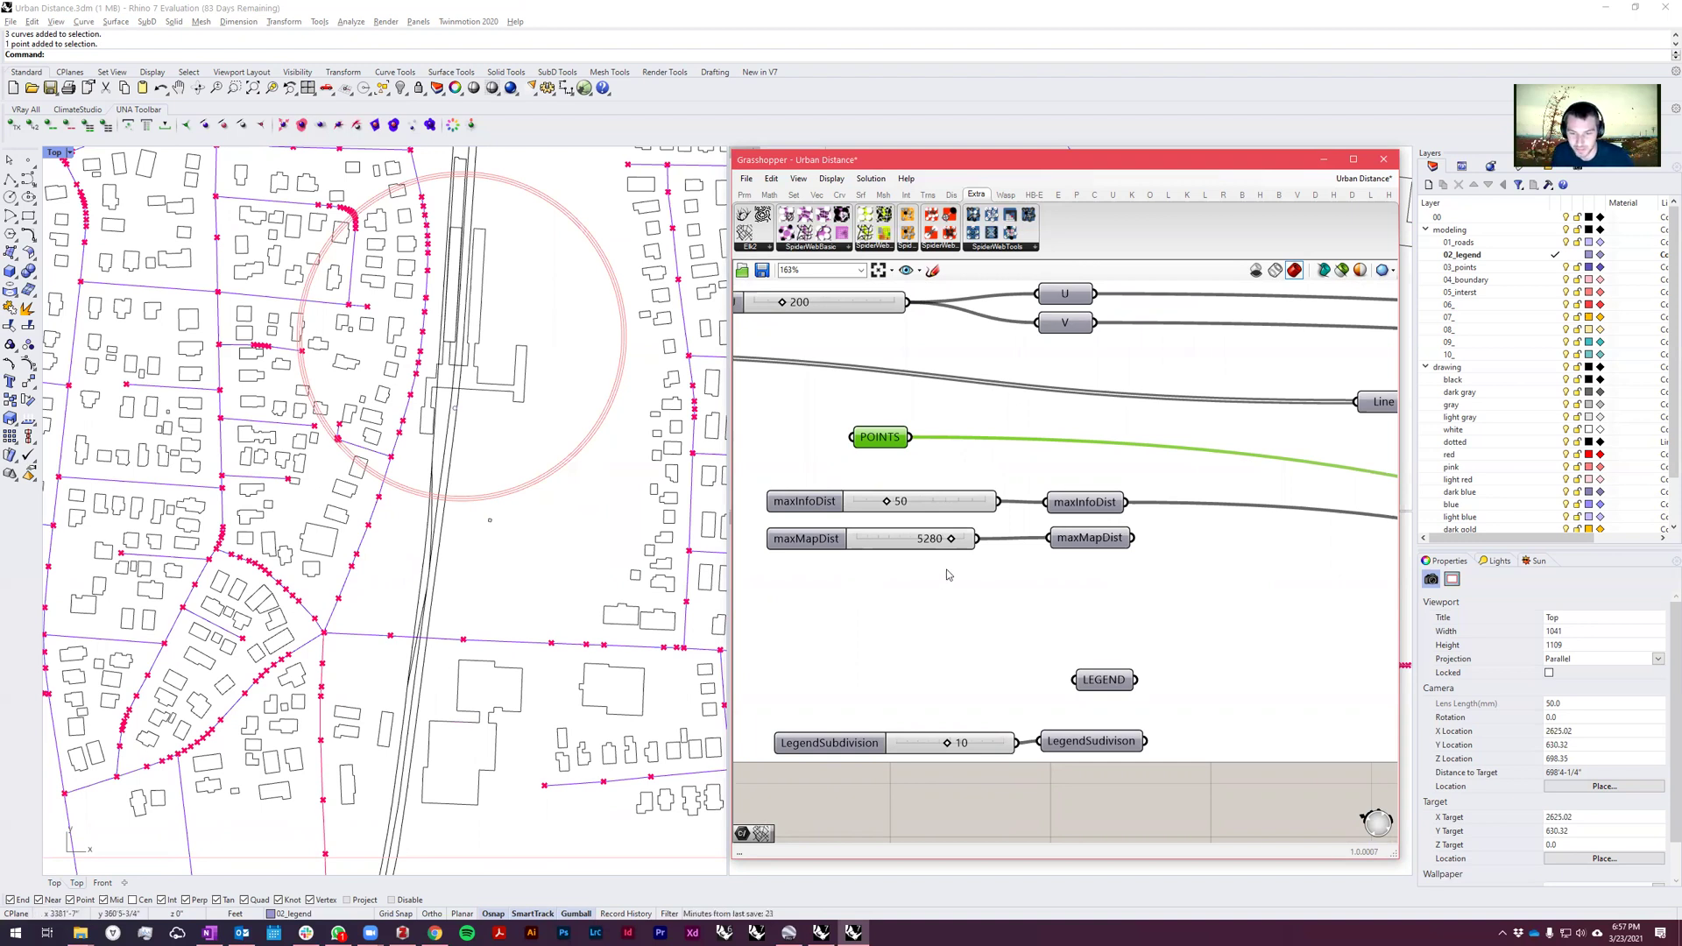
# Select the maxMapDist parameter in the Input group.
pyautogui.click(1088, 540)
pyautogui.scroll(2, 908, 550)
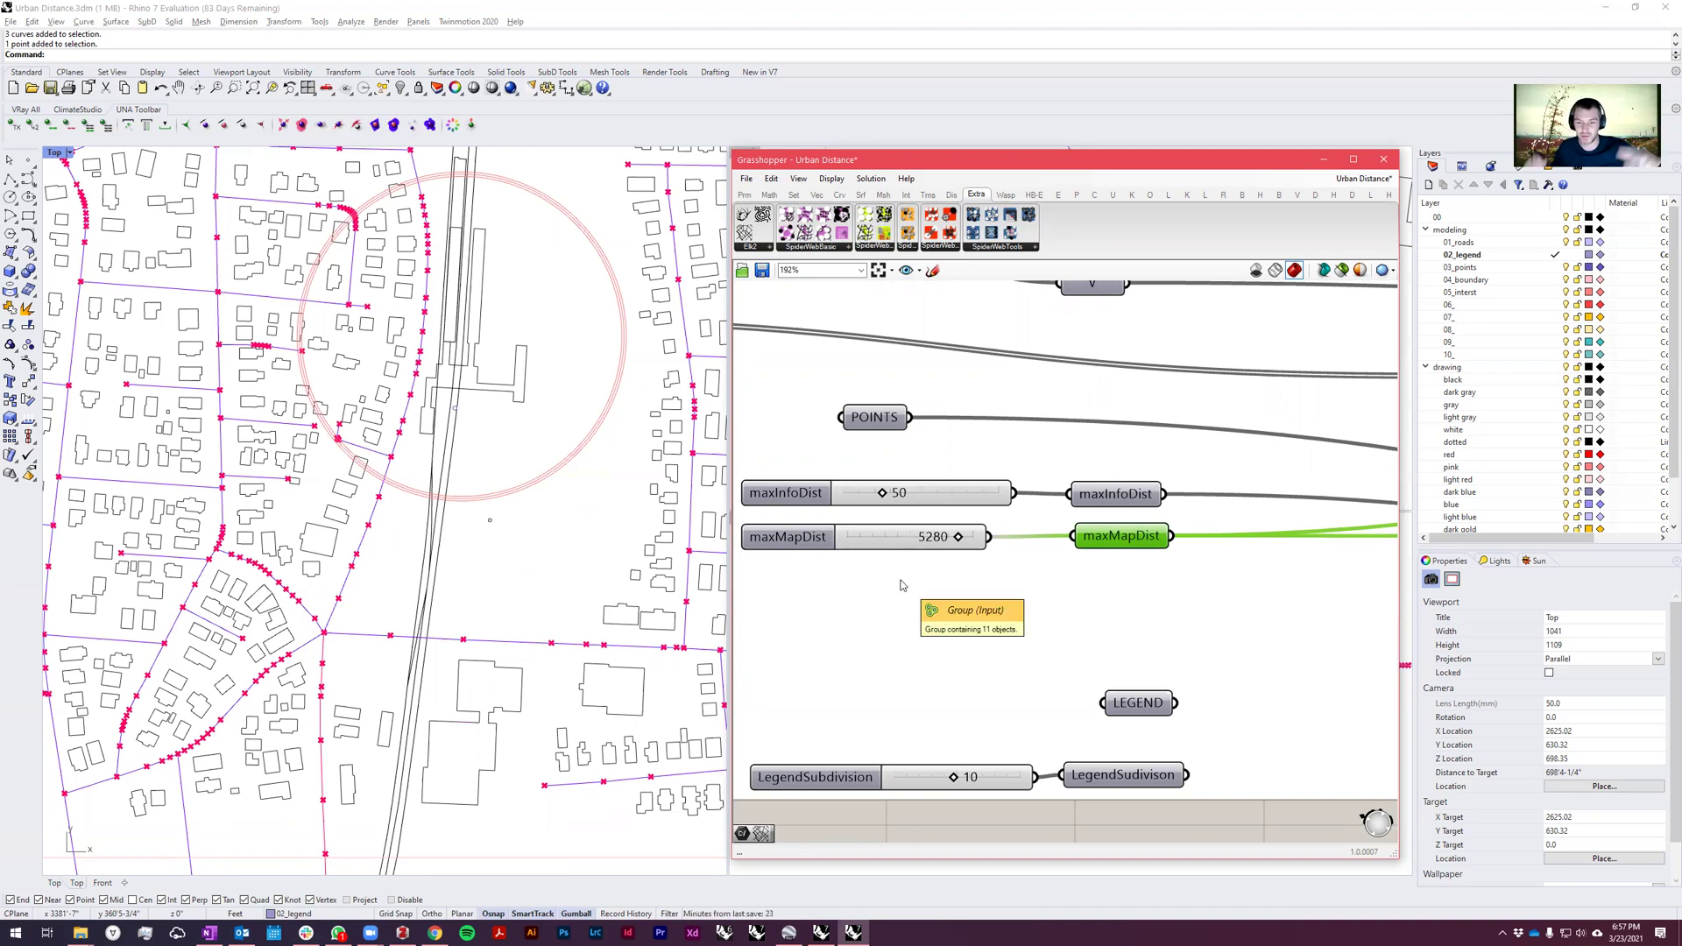
pyautogui.scroll(-3, 900, 585)
pyautogui.scroll(2, 1008, 561)
# Turn off the LEGEND input's preview and view the legend frame beneath the street map.
pyautogui.click(1051, 553)
pyautogui.middleClick(1056, 552)
pyautogui.click(1076, 526)
pyautogui.scroll(-5, 438, 442)
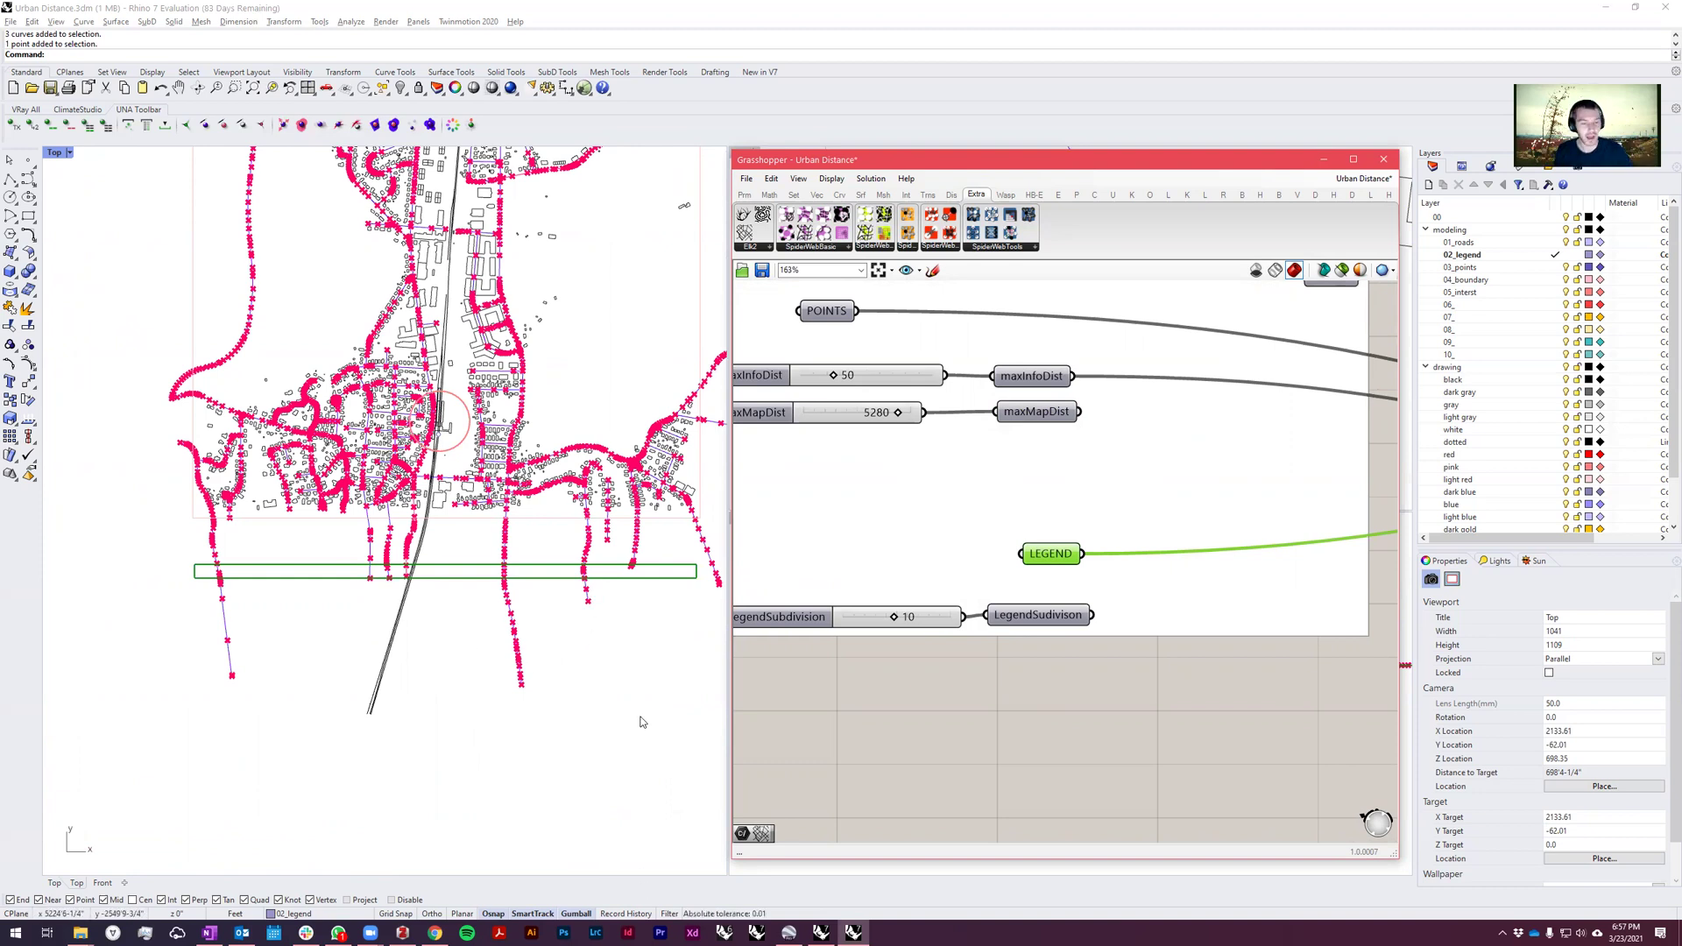
pyautogui.click(548, 668)
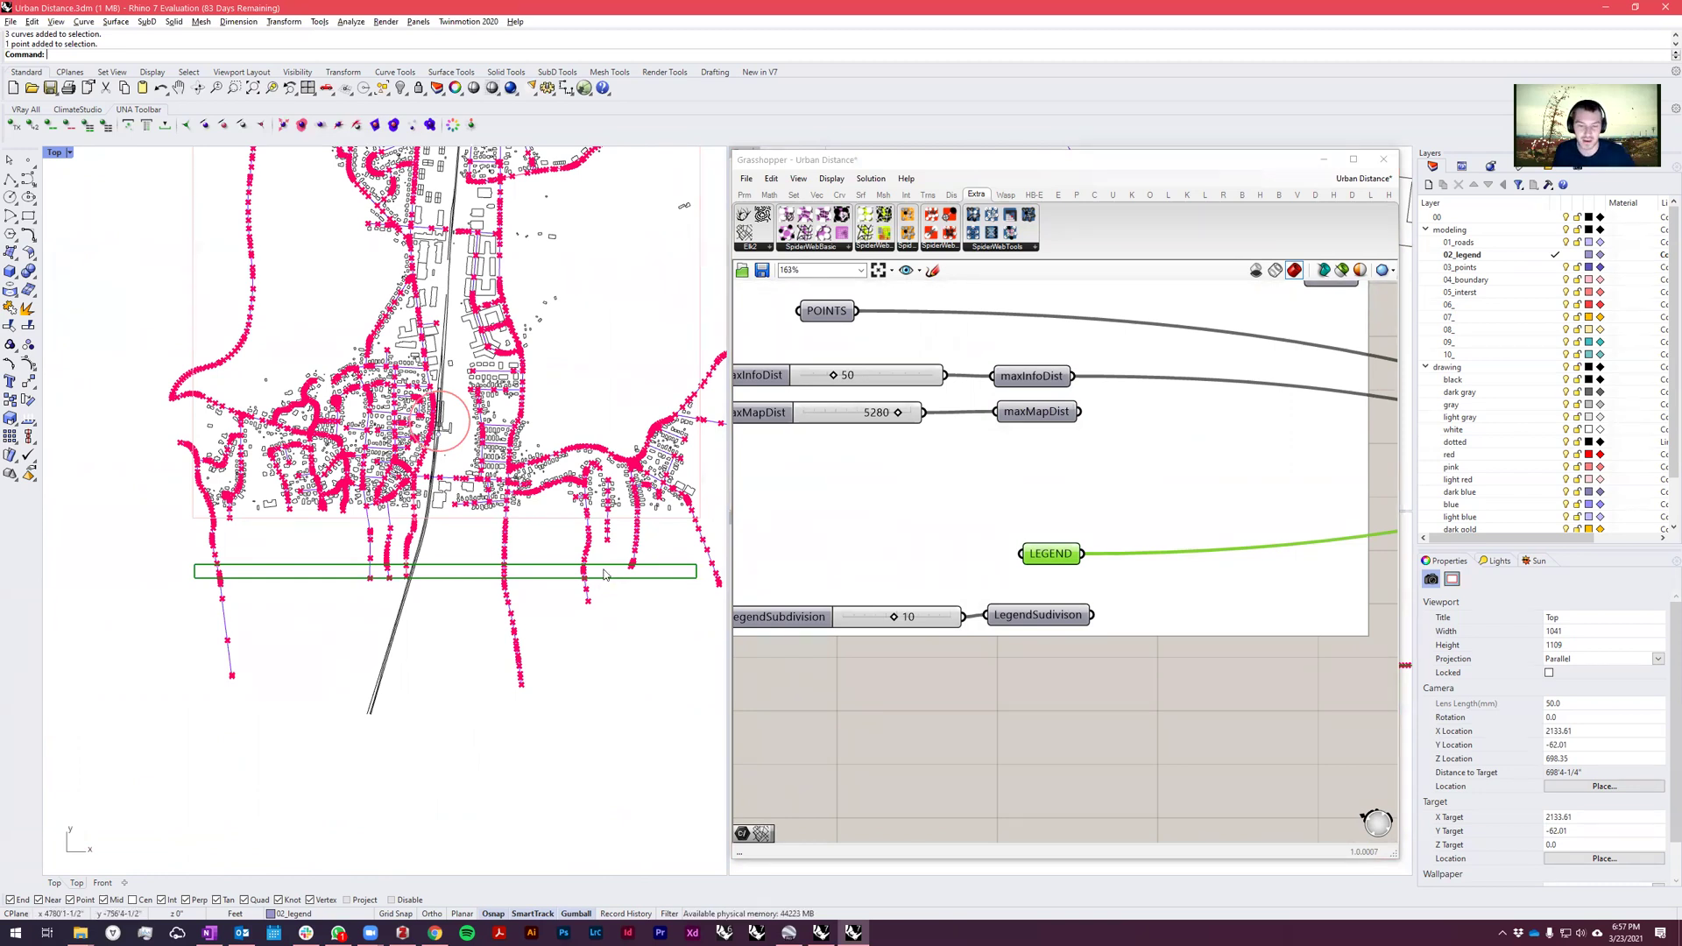
pyautogui.middleClick(1066, 554)
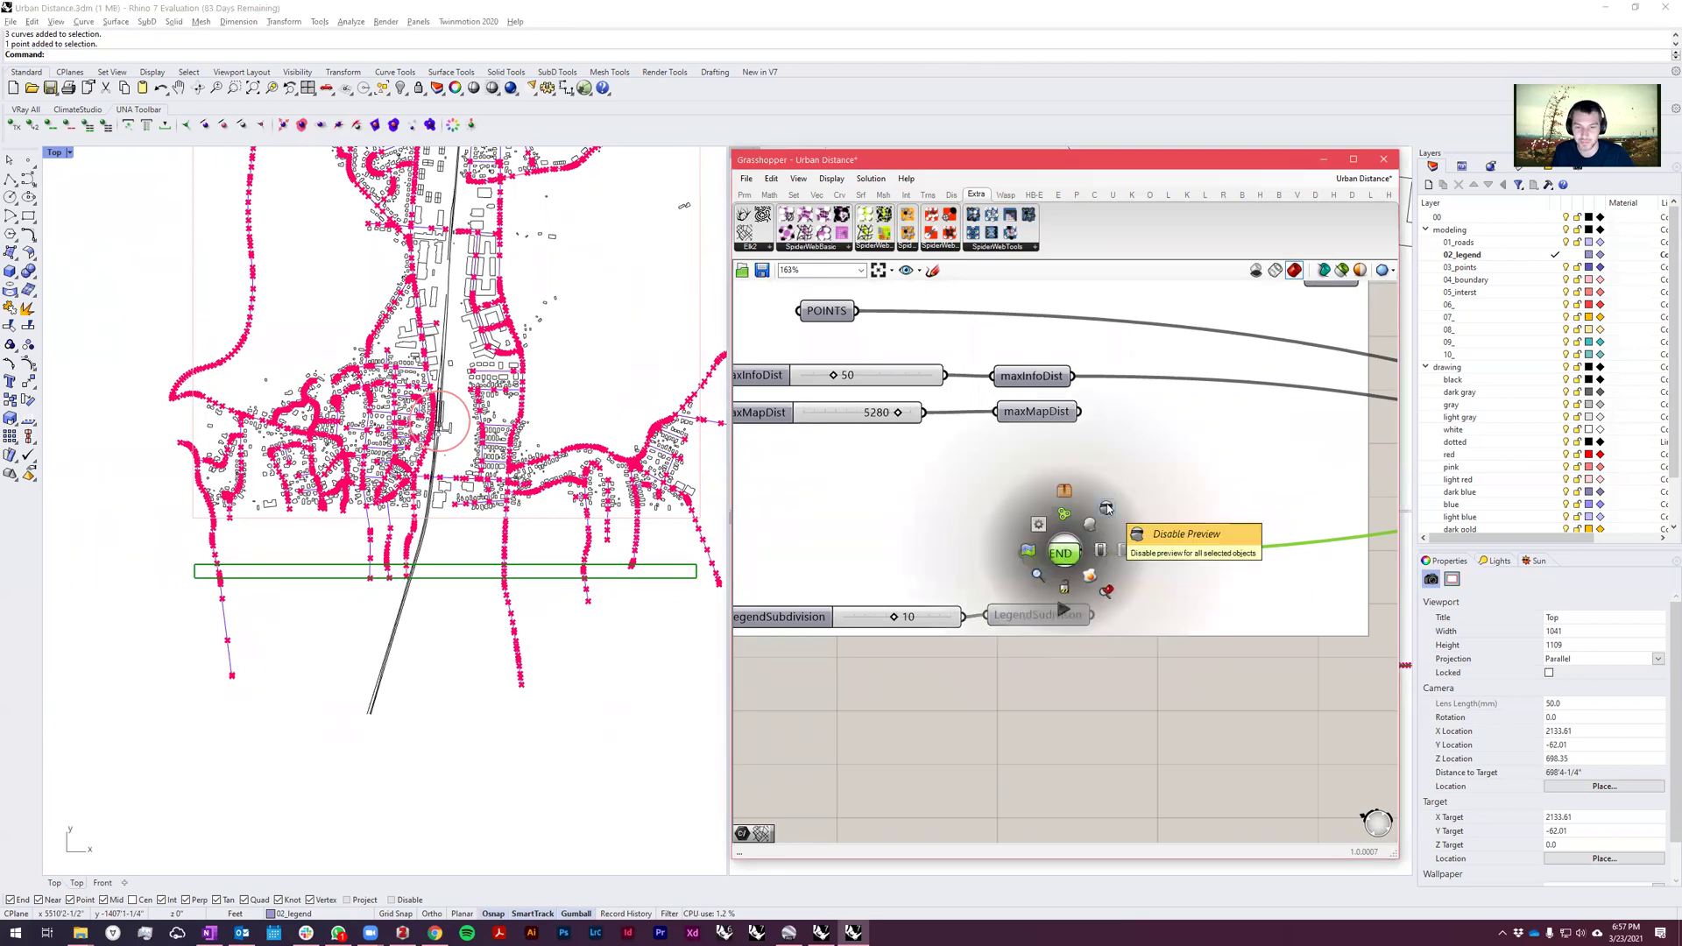
pyautogui.scroll(-4, 981, 728)
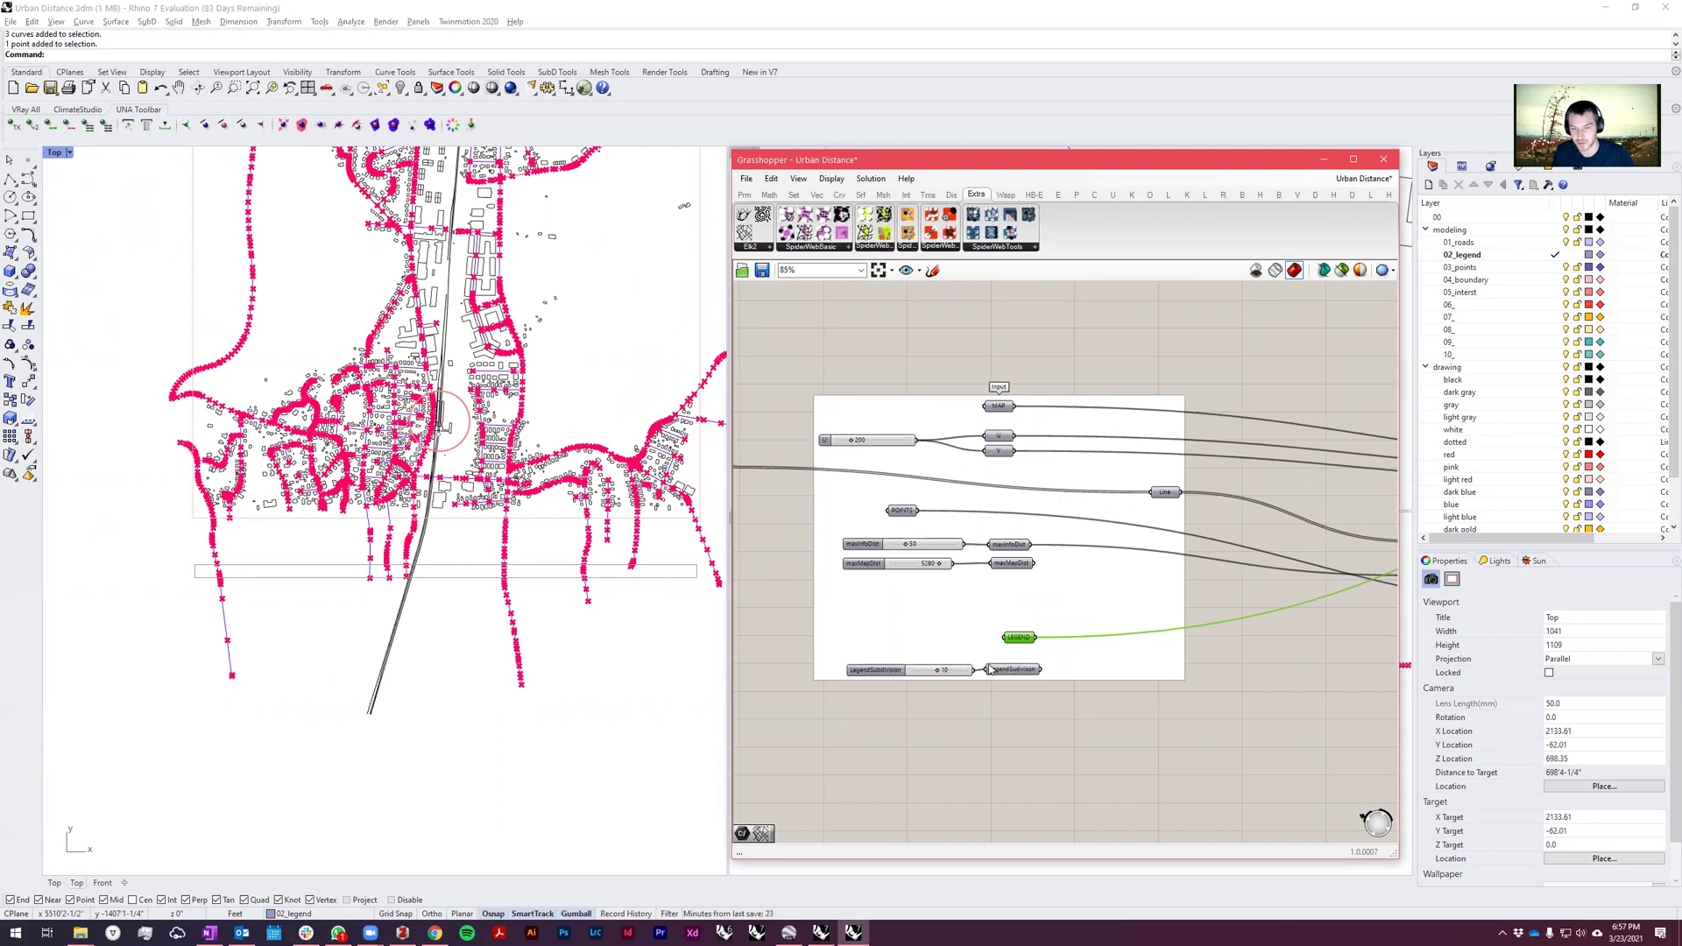
# Pan the canvas from CreateGraph to the Closest Point, SSSP, Sort and Item components.
pyautogui.scroll(-2, 990, 670)
pyautogui.moveTo(1320, 679); pyautogui.dragTo(1190, 676, button='right')
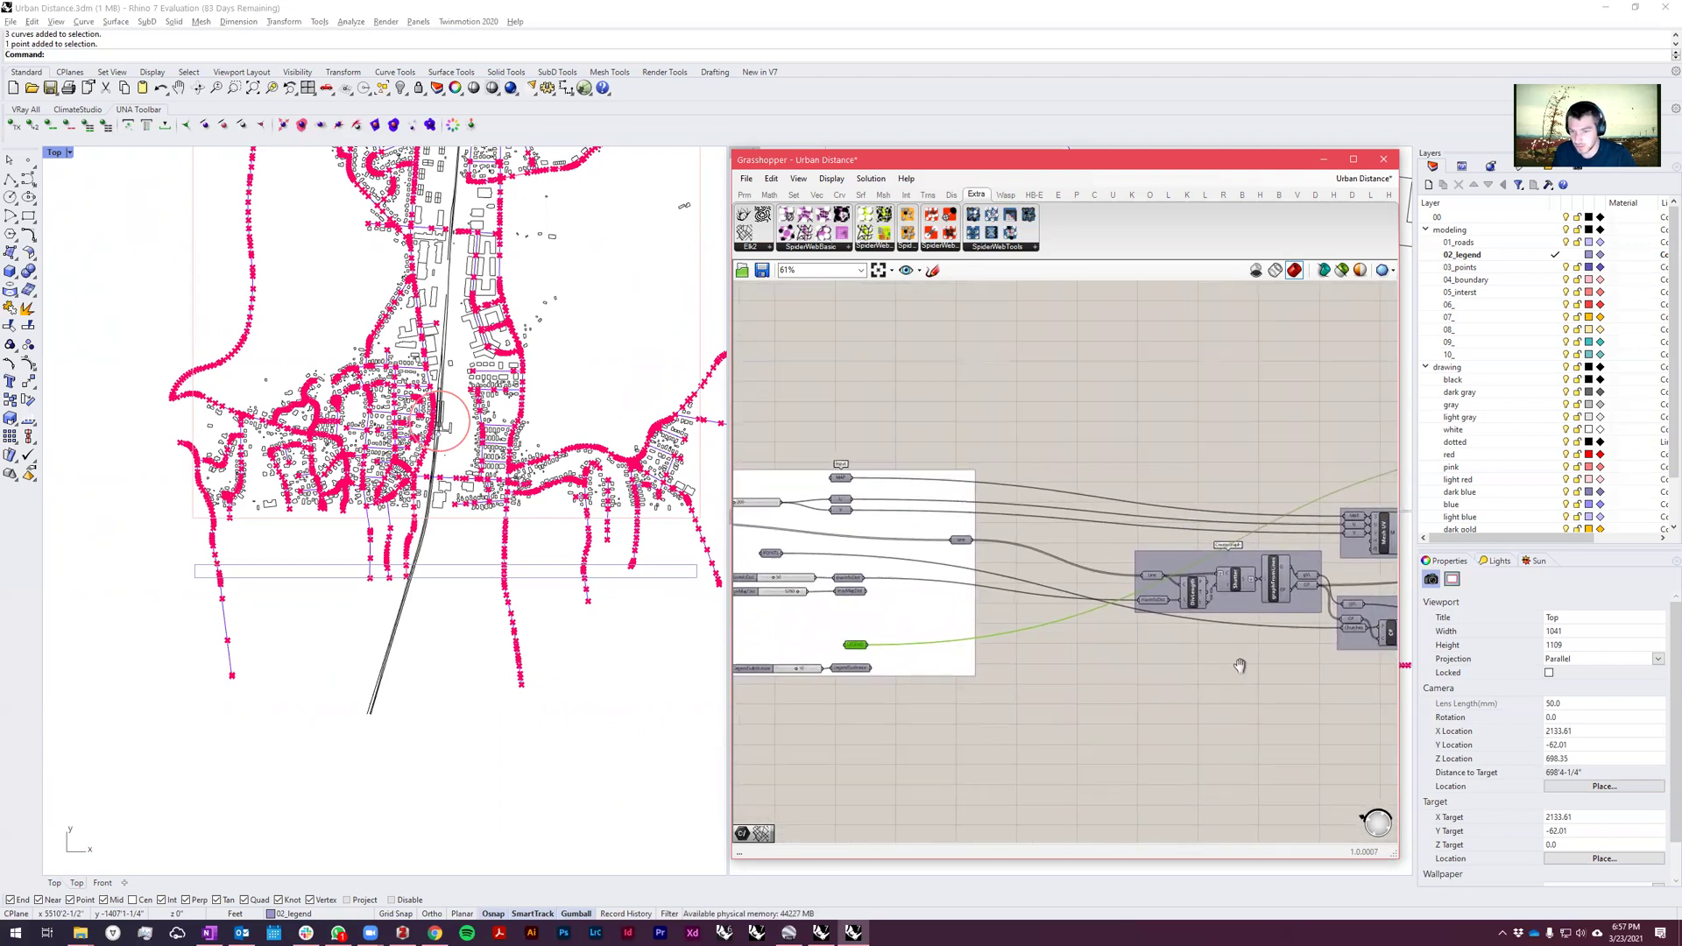
pyautogui.scroll(4, 1214, 662)
pyautogui.scroll(-1, 1120, 776)
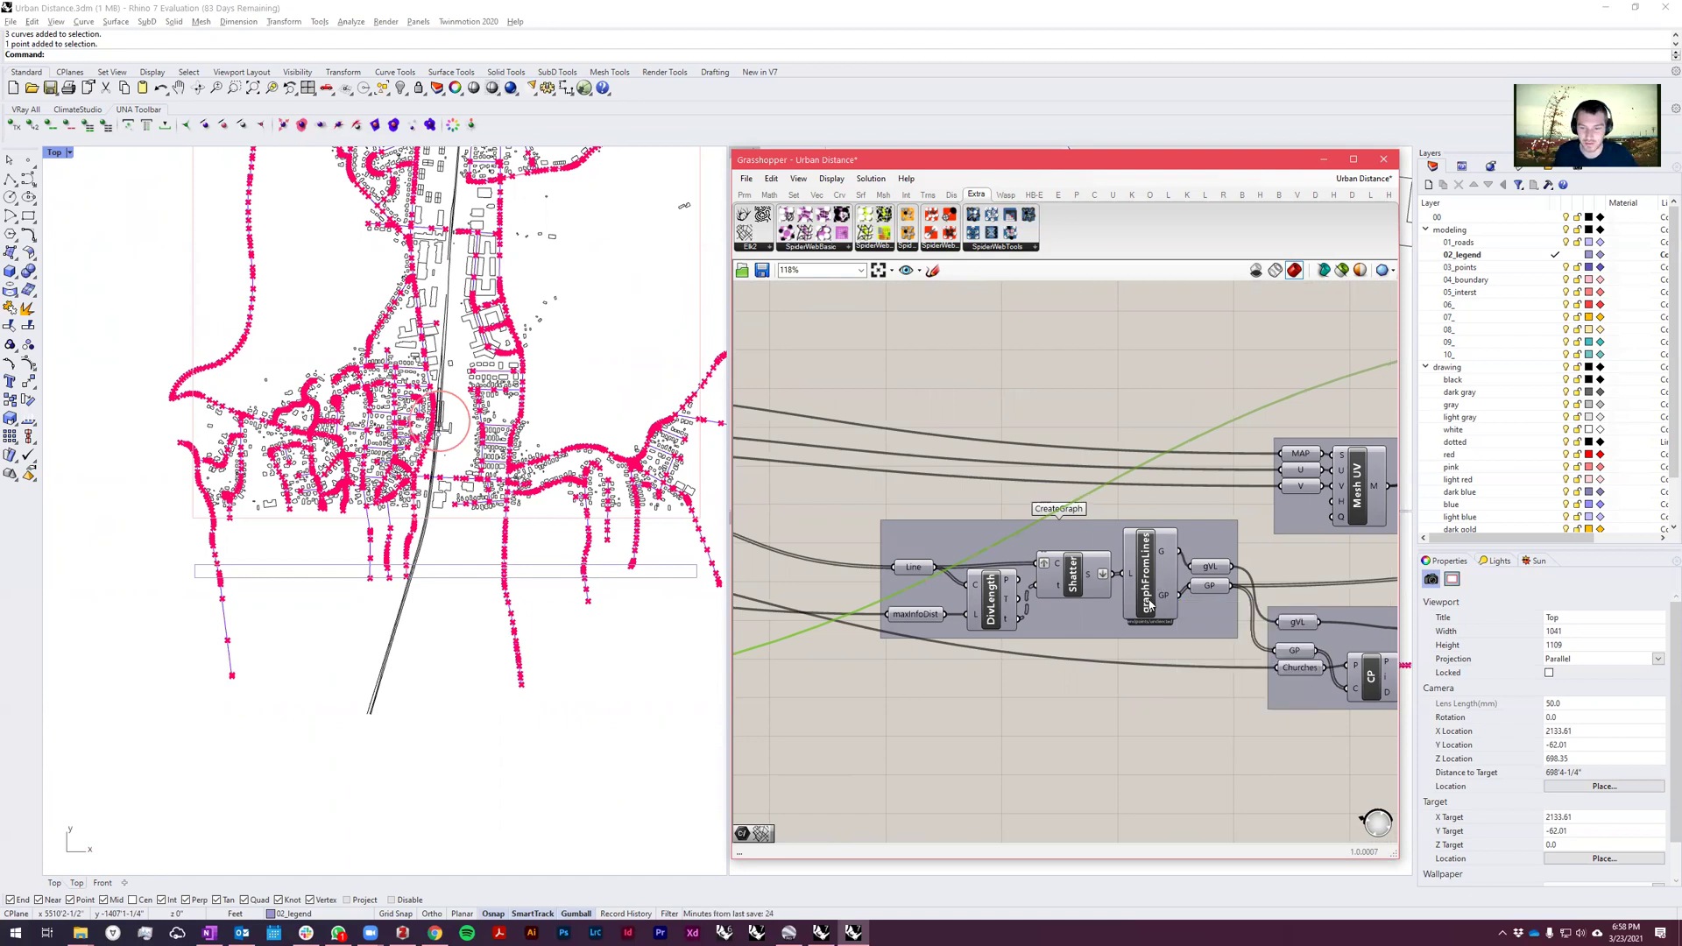
pyautogui.scroll(2, 1151, 605)
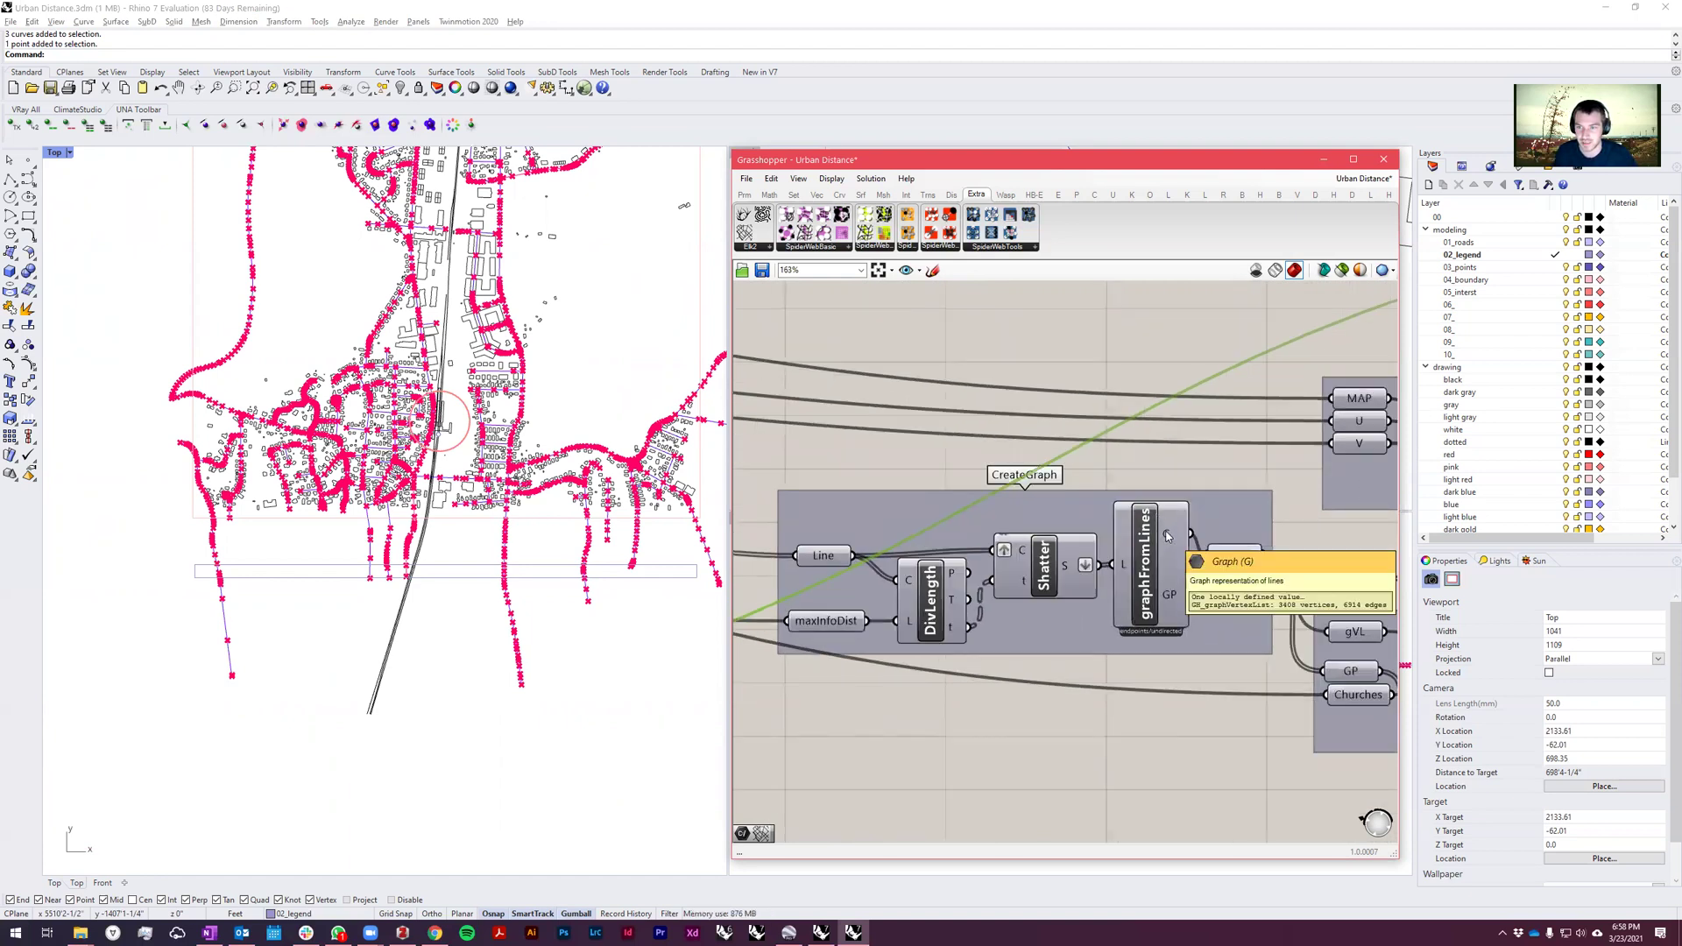
pyautogui.scroll(-3, 1167, 539)
pyautogui.moveTo(1153, 714); pyautogui.dragTo(853, 700, button='right')
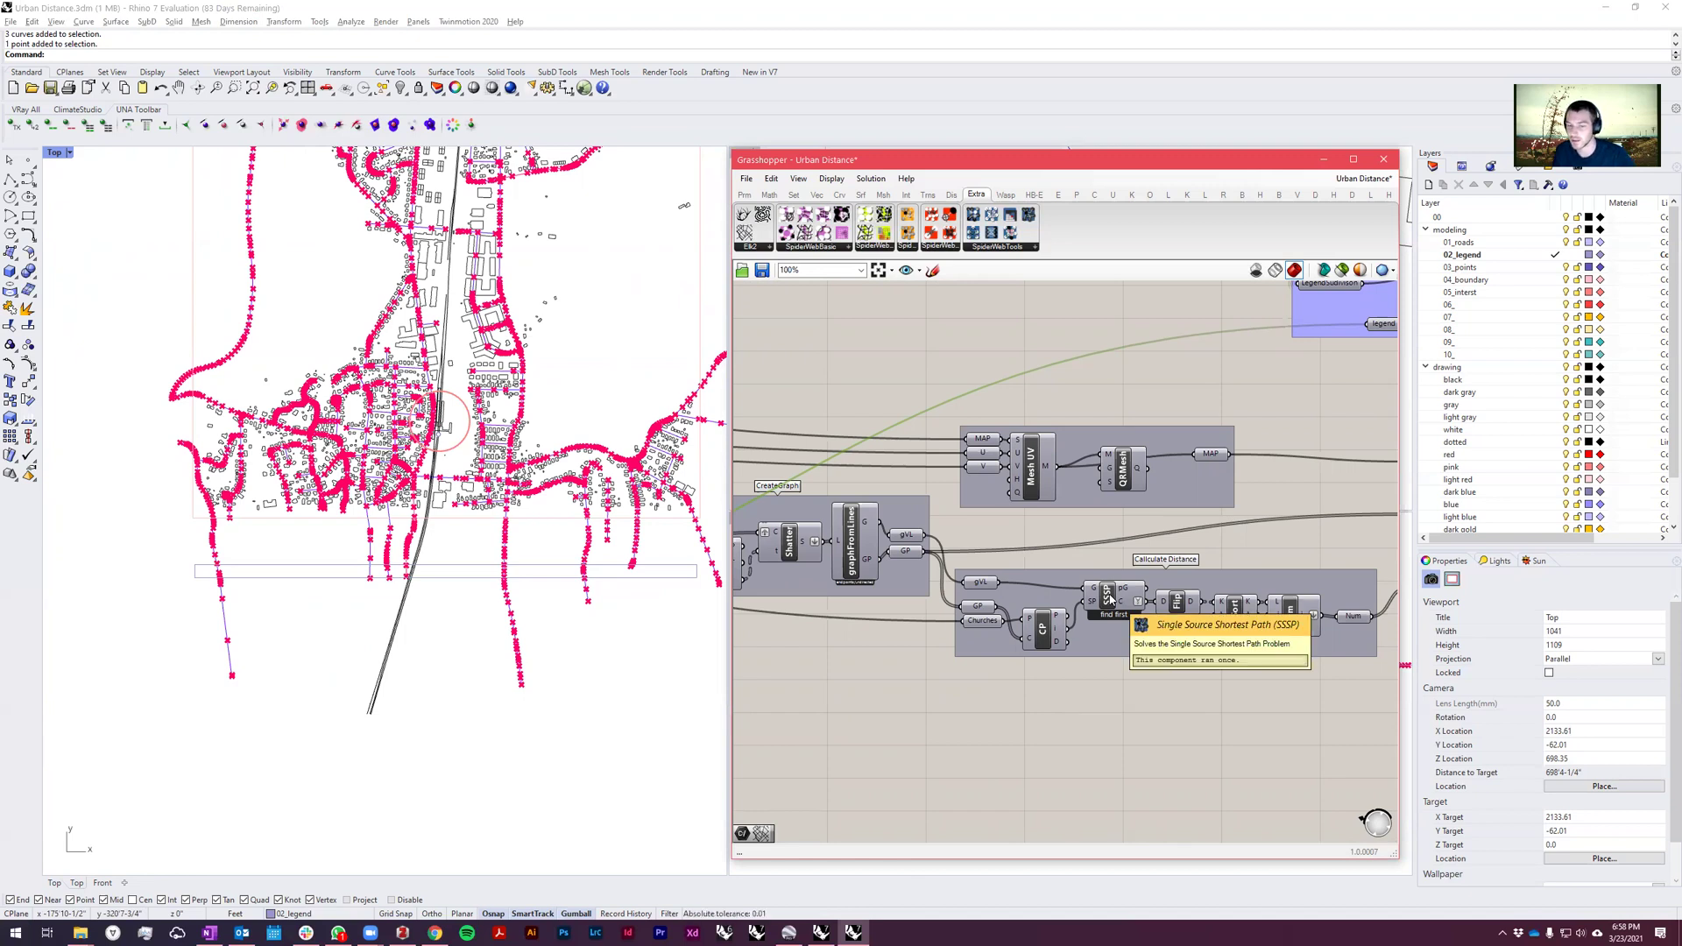
pyautogui.scroll(-1, 1356, 699)
pyautogui.moveTo(1356, 698); pyautogui.dragTo(1251, 687, button='right')
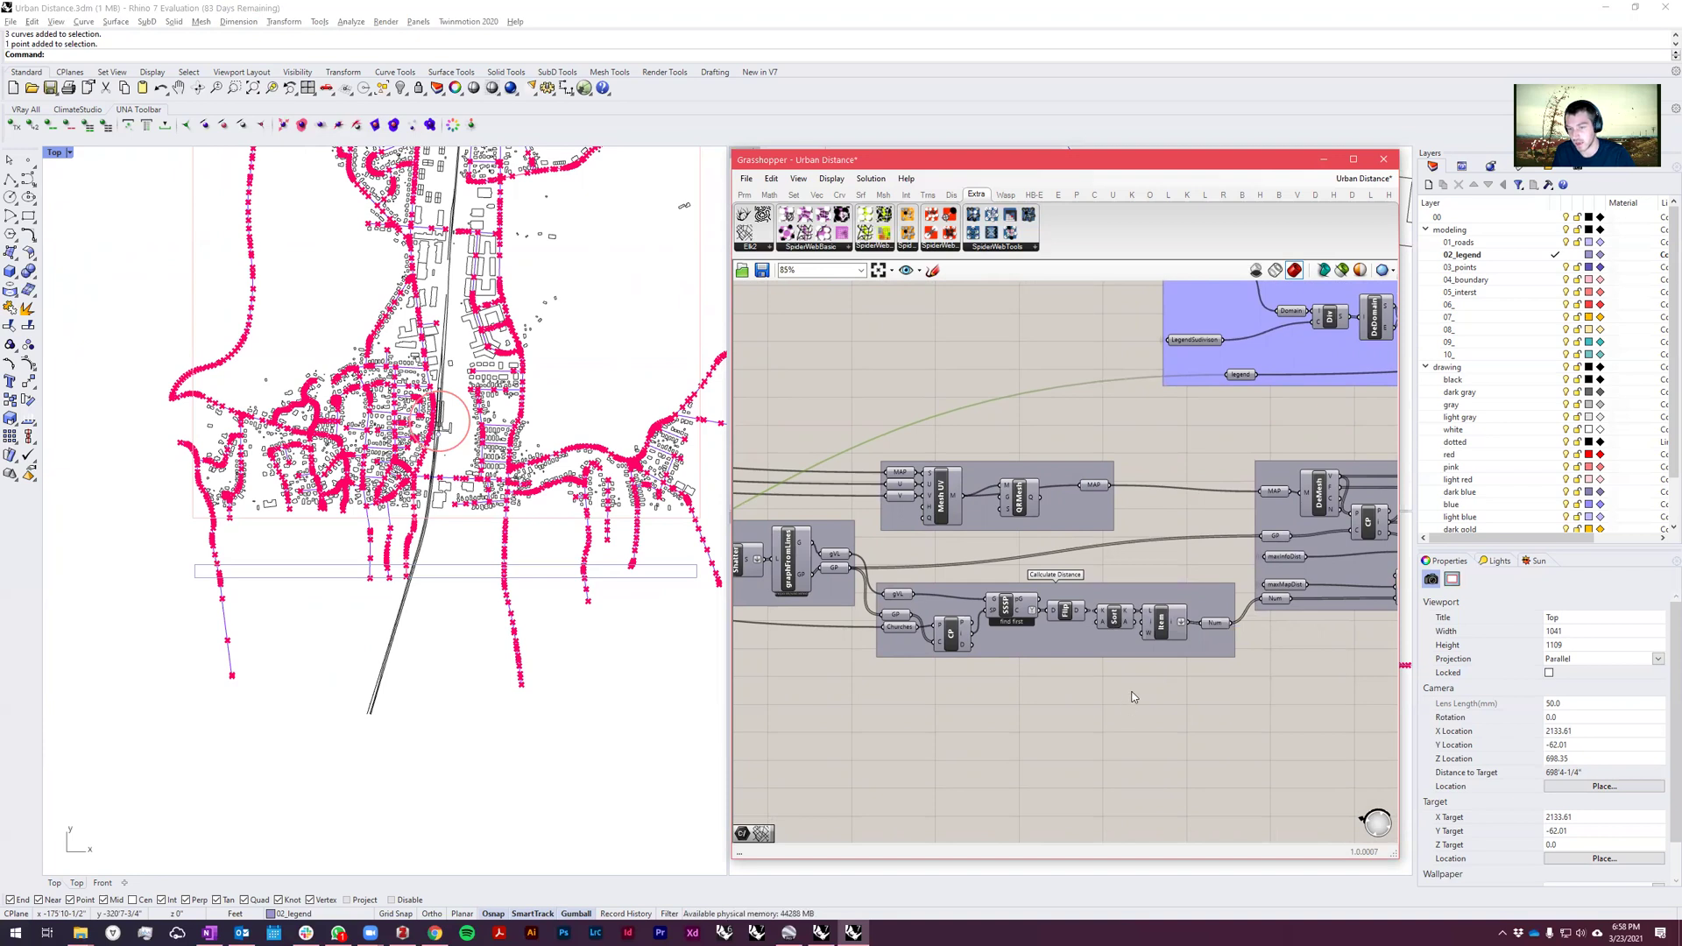
# Turn on the preview of the final coloured street output component.
pyautogui.scroll(-2, 1146, 692)
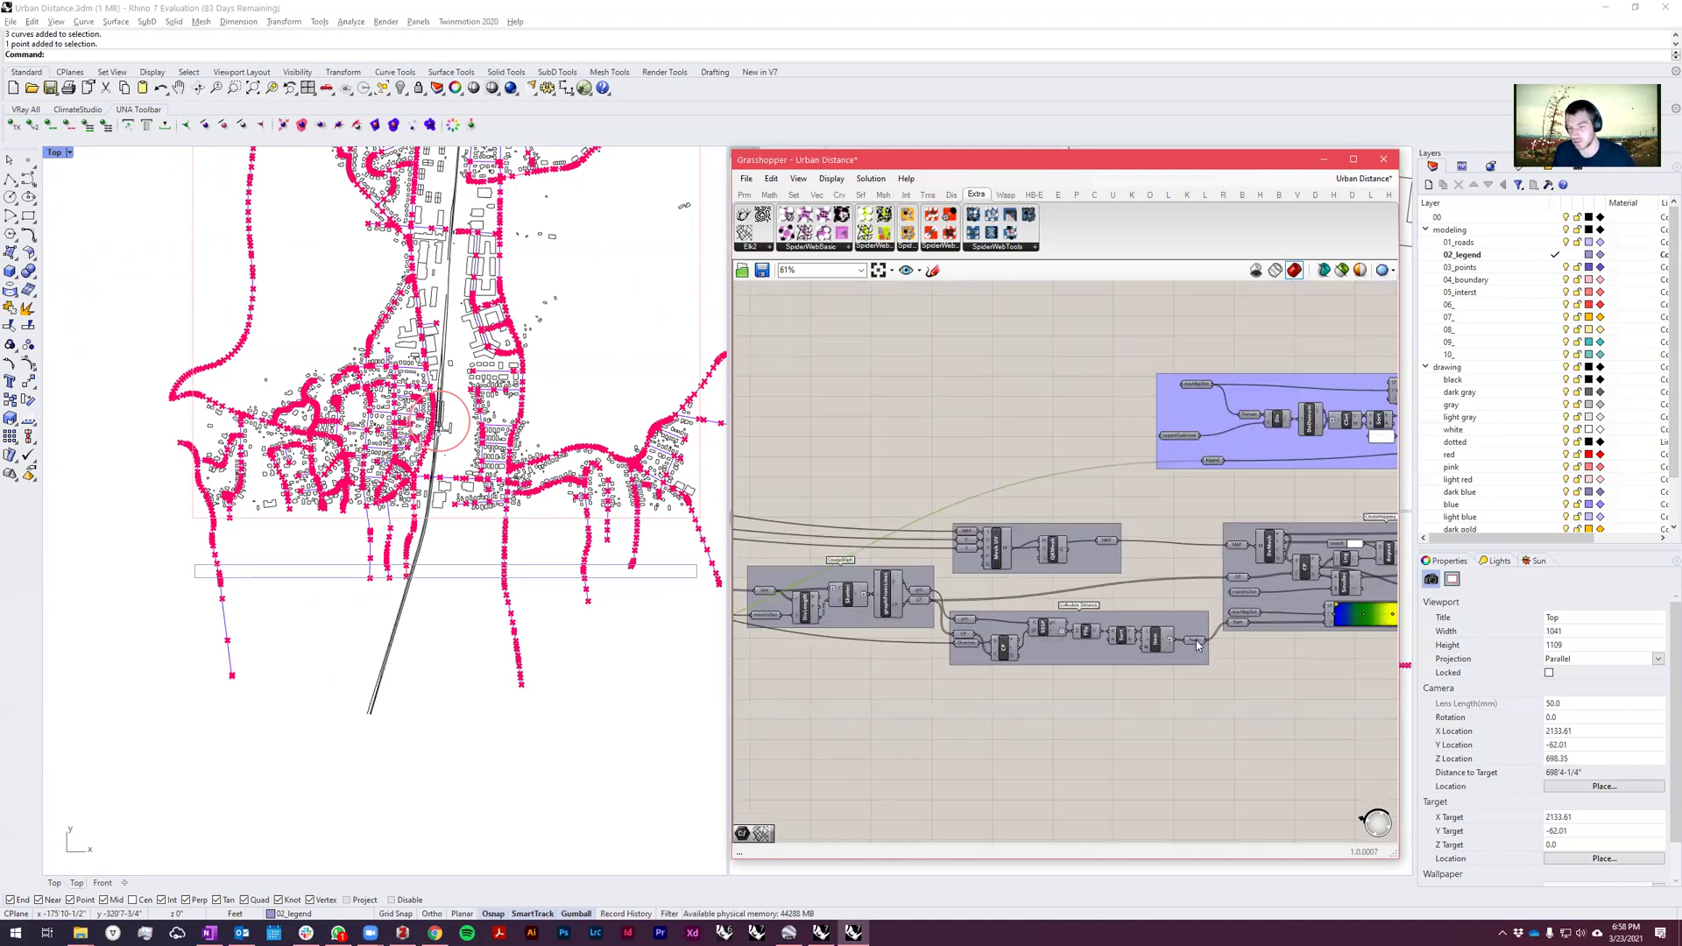
pyautogui.scroll(1, 1198, 644)
pyautogui.moveTo(1198, 644); pyautogui.dragTo(921, 607, button='right')
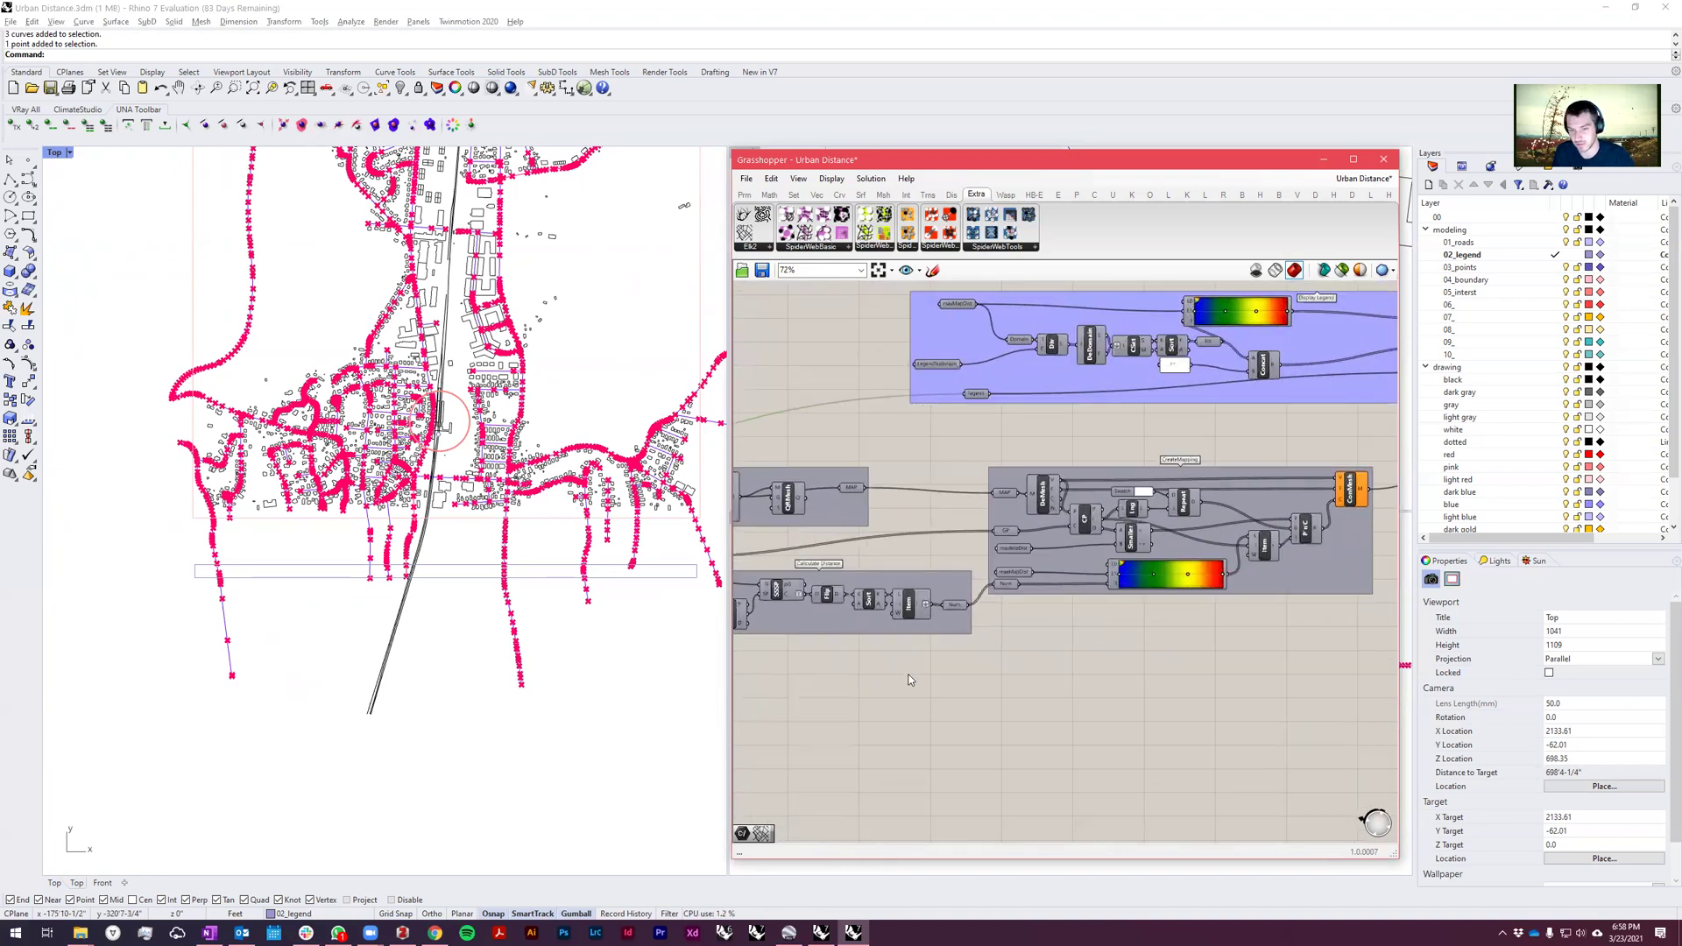
pyautogui.moveTo(1191, 687); pyautogui.dragTo(1116, 703, button='right')
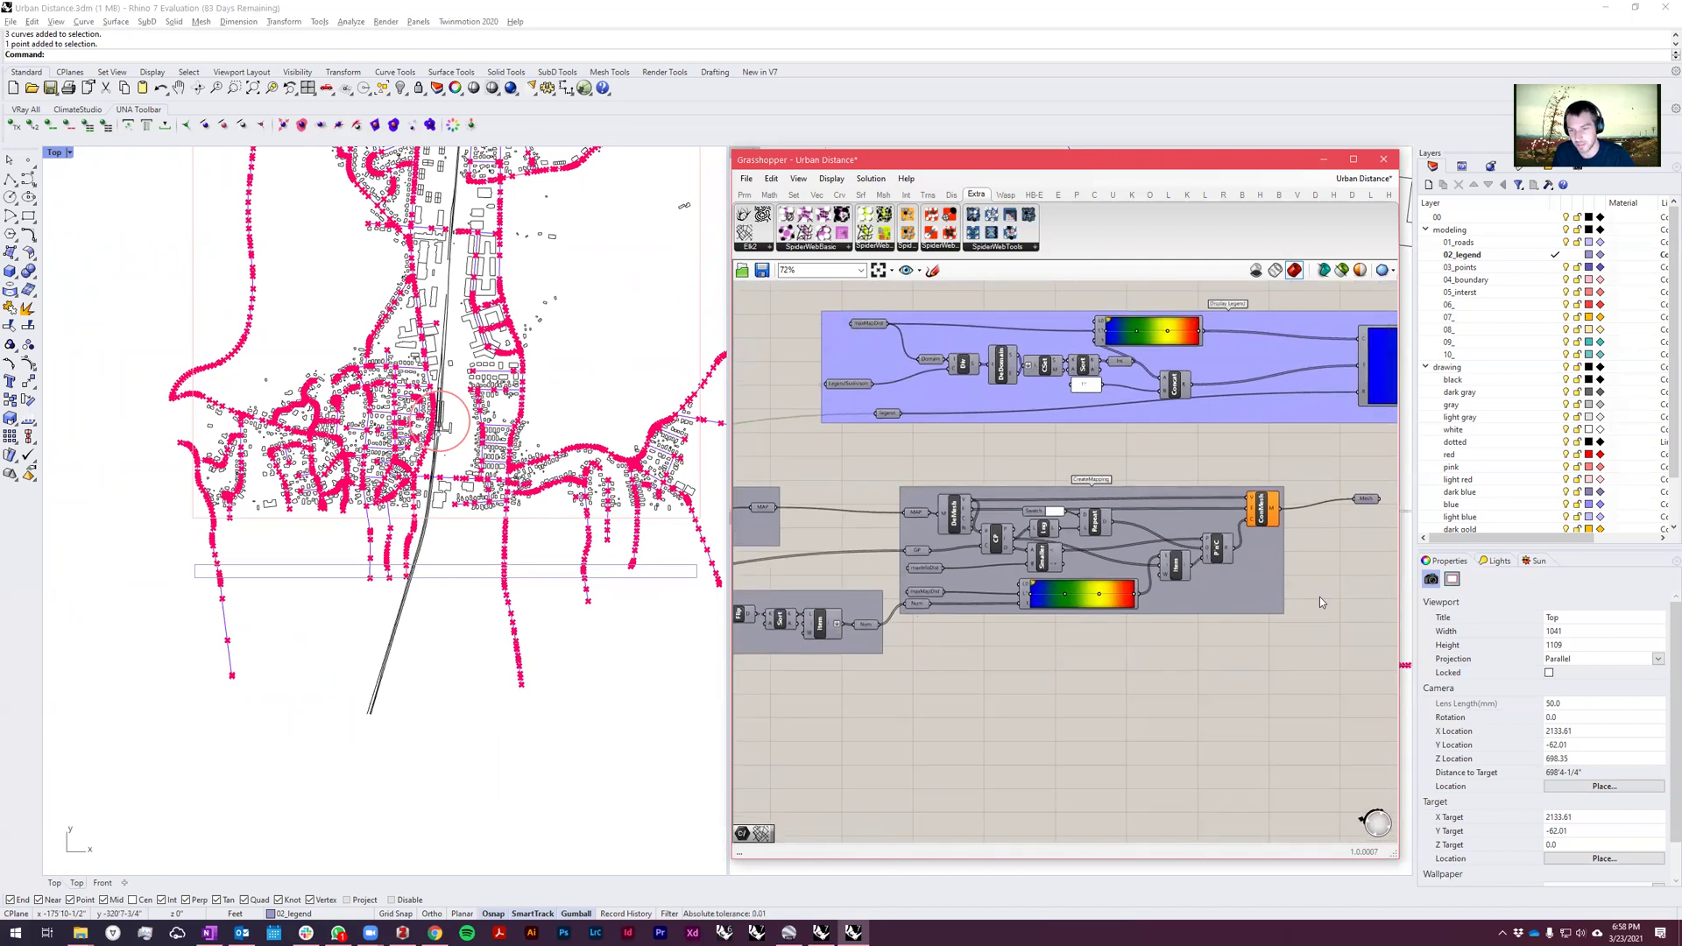
pyautogui.scroll(-2, 1279, 592)
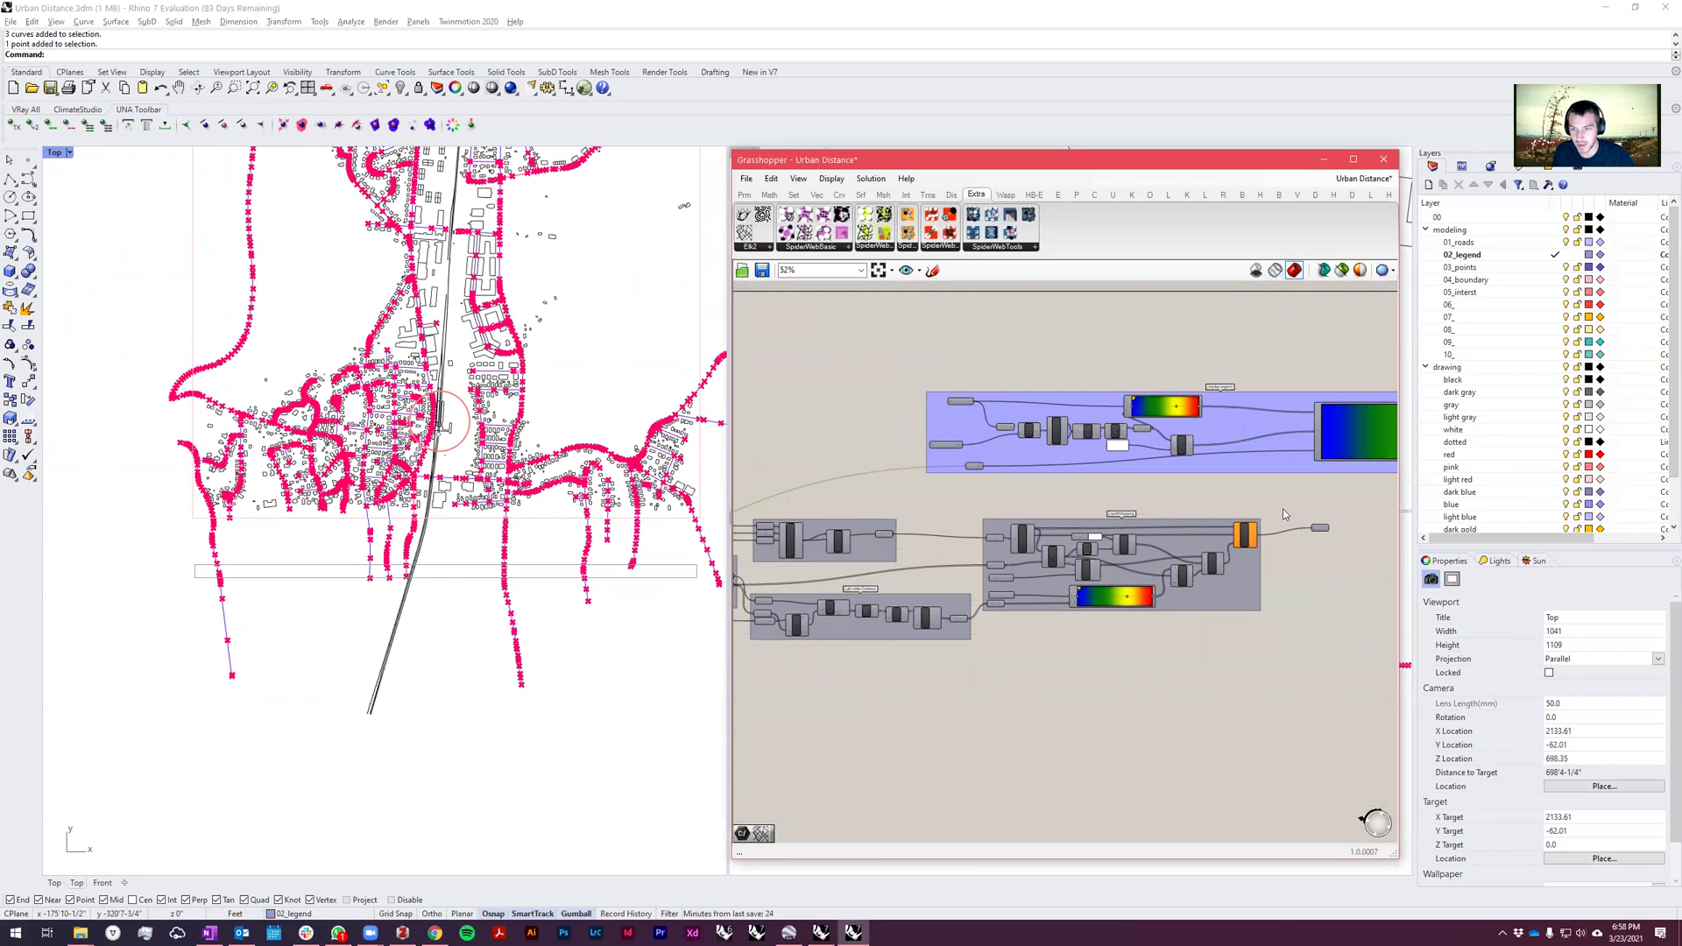
pyautogui.click(1321, 528)
pyautogui.middleClick(1321, 529)
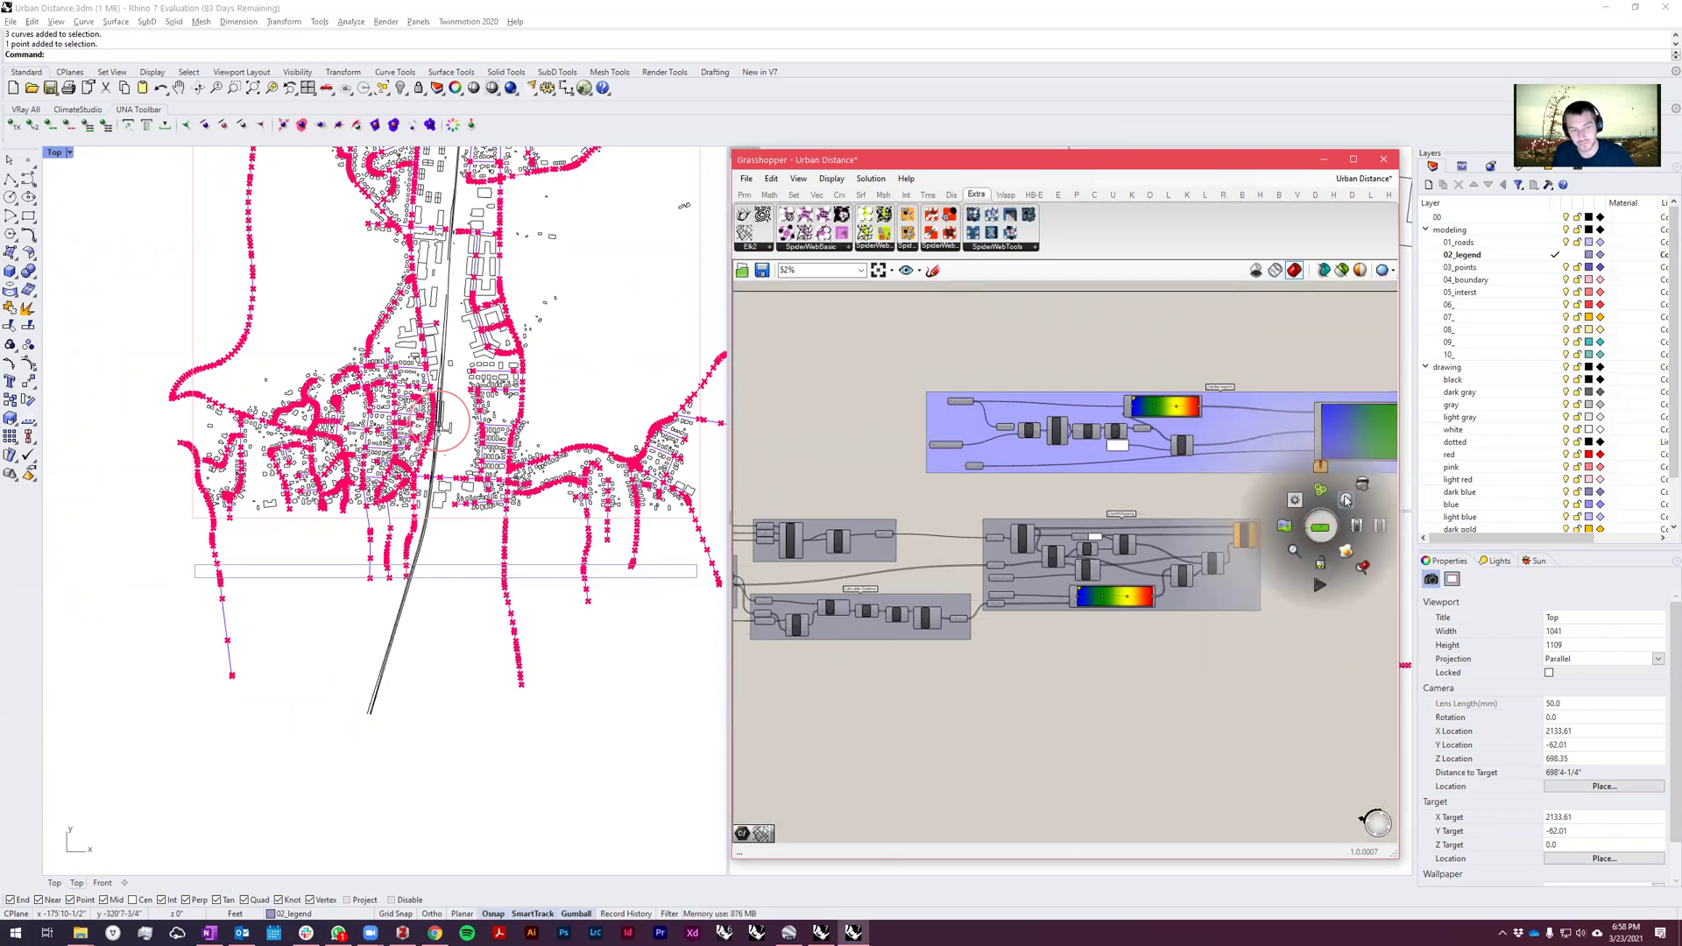
pyautogui.click(1346, 500)
# Turn off the preview of the lower group of input components.
pyautogui.scroll(-4, 1225, 657)
pyautogui.scroll(6, 922, 634)
pyautogui.scroll(2, 922, 634)
pyautogui.moveTo(949, 708); pyautogui.dragTo(829, 594)
pyautogui.middleClick(927, 607)
pyautogui.click(968, 561)
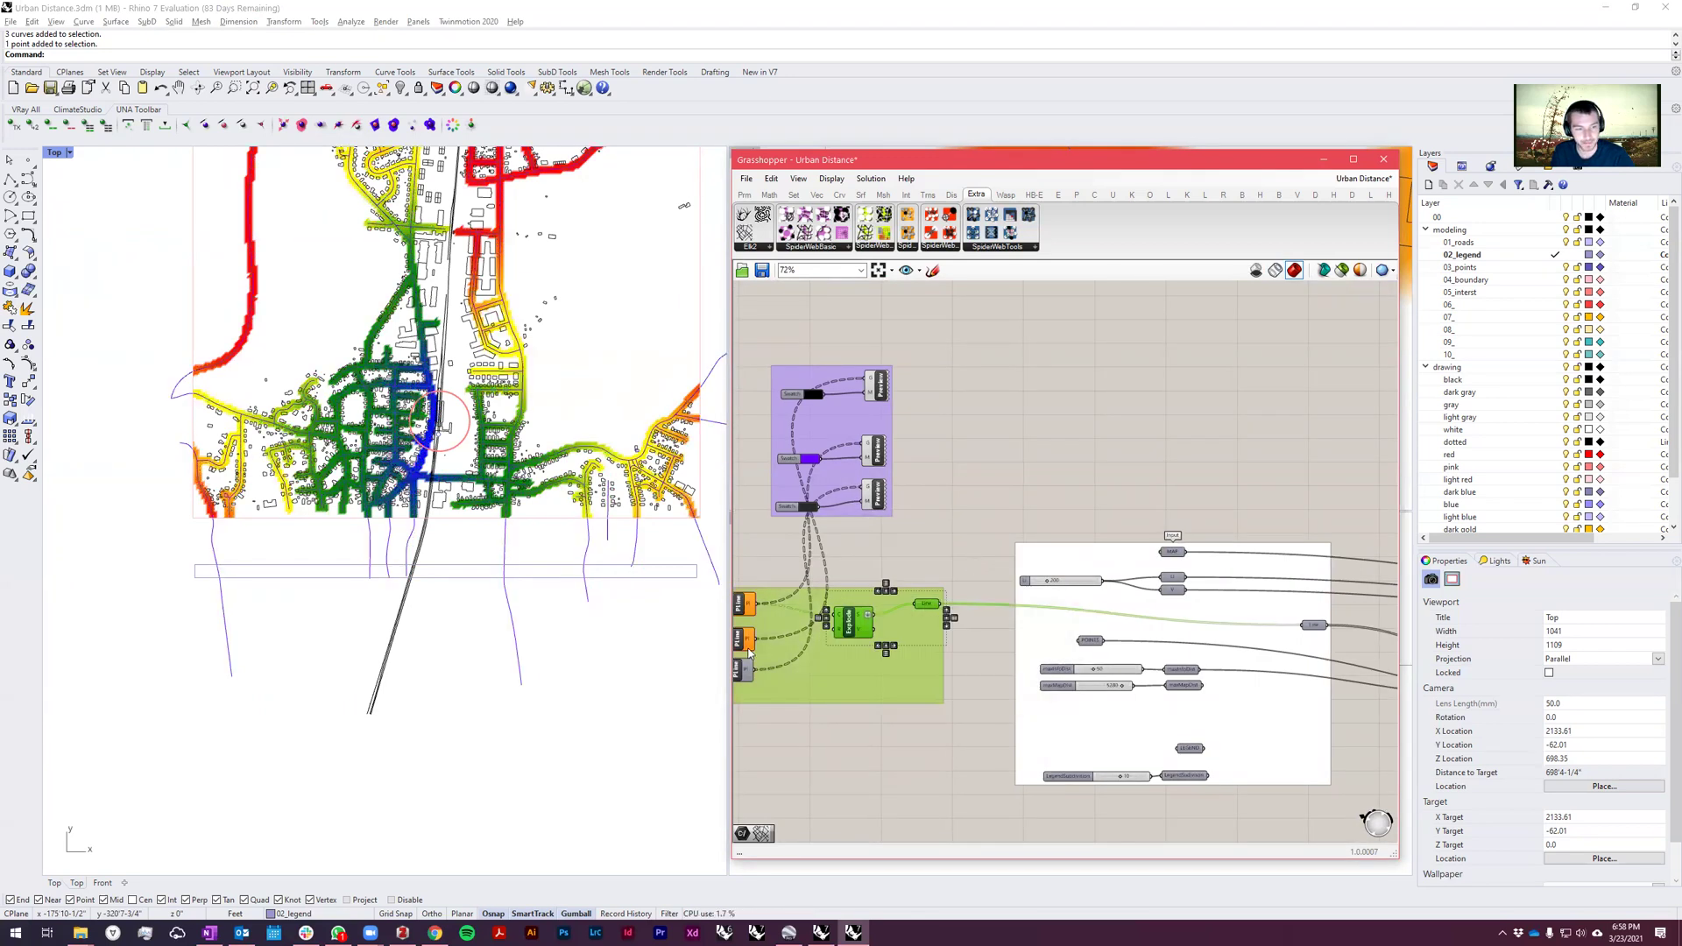
# Inspect the full street map, coloured blue near the centre to red at the edges.
pyautogui.scroll(-2, 747, 650)
pyautogui.moveTo(625, 309); pyautogui.dragTo(576, 548, button='right')
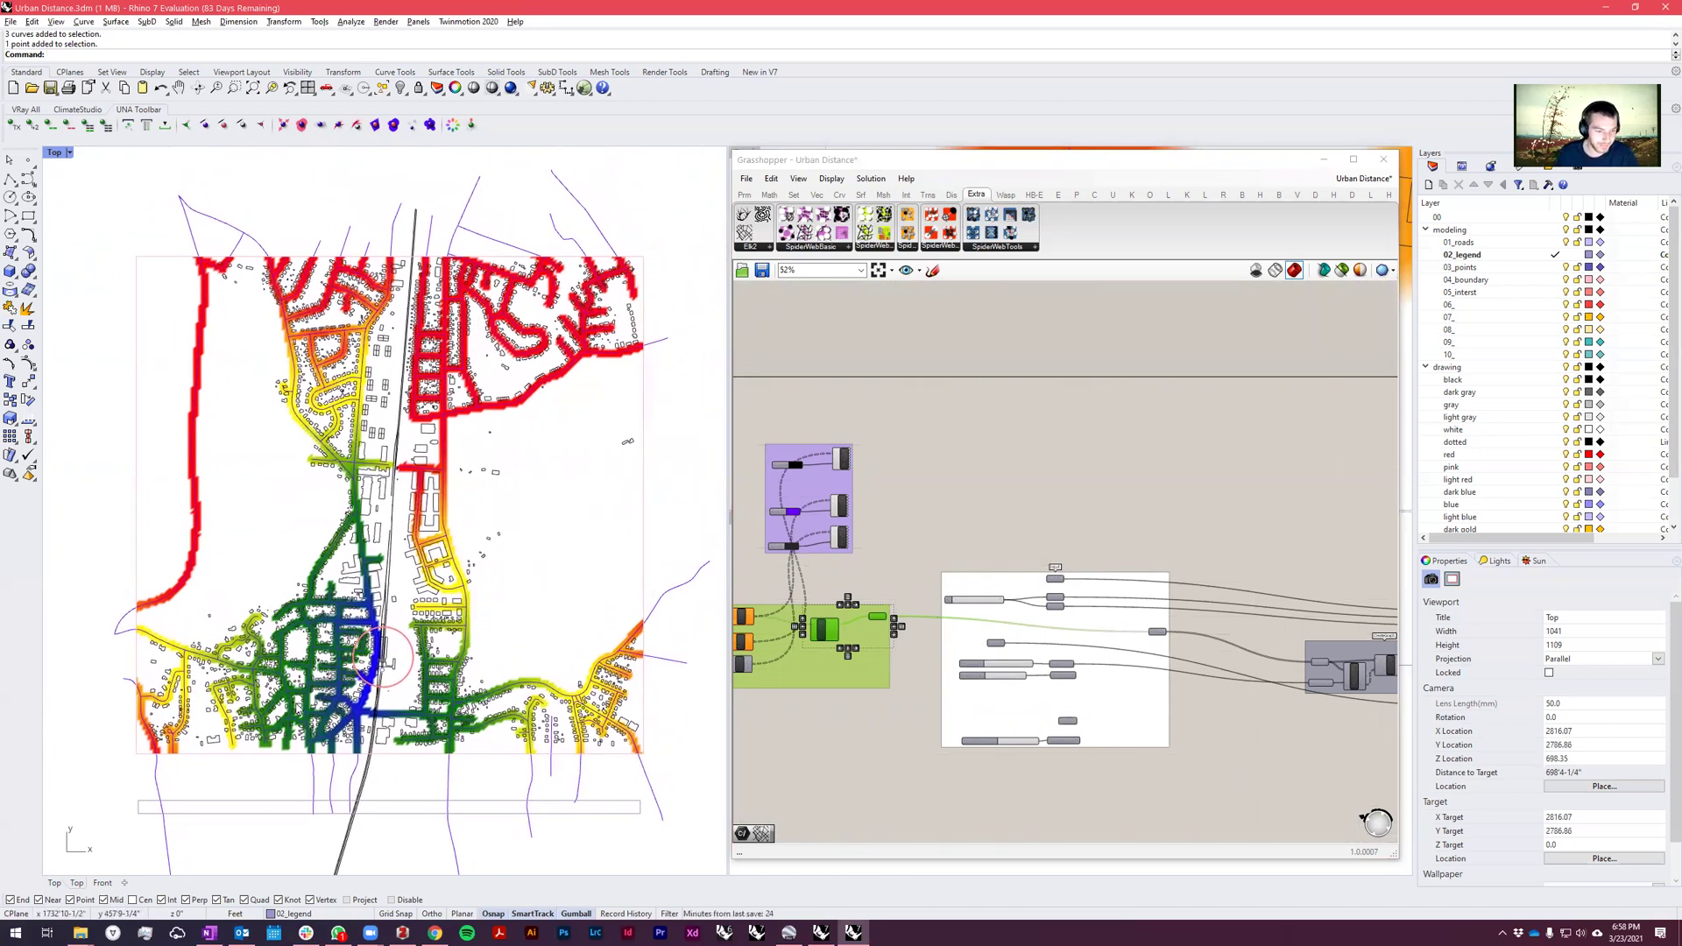
pyautogui.scroll(-2, 979, 516)
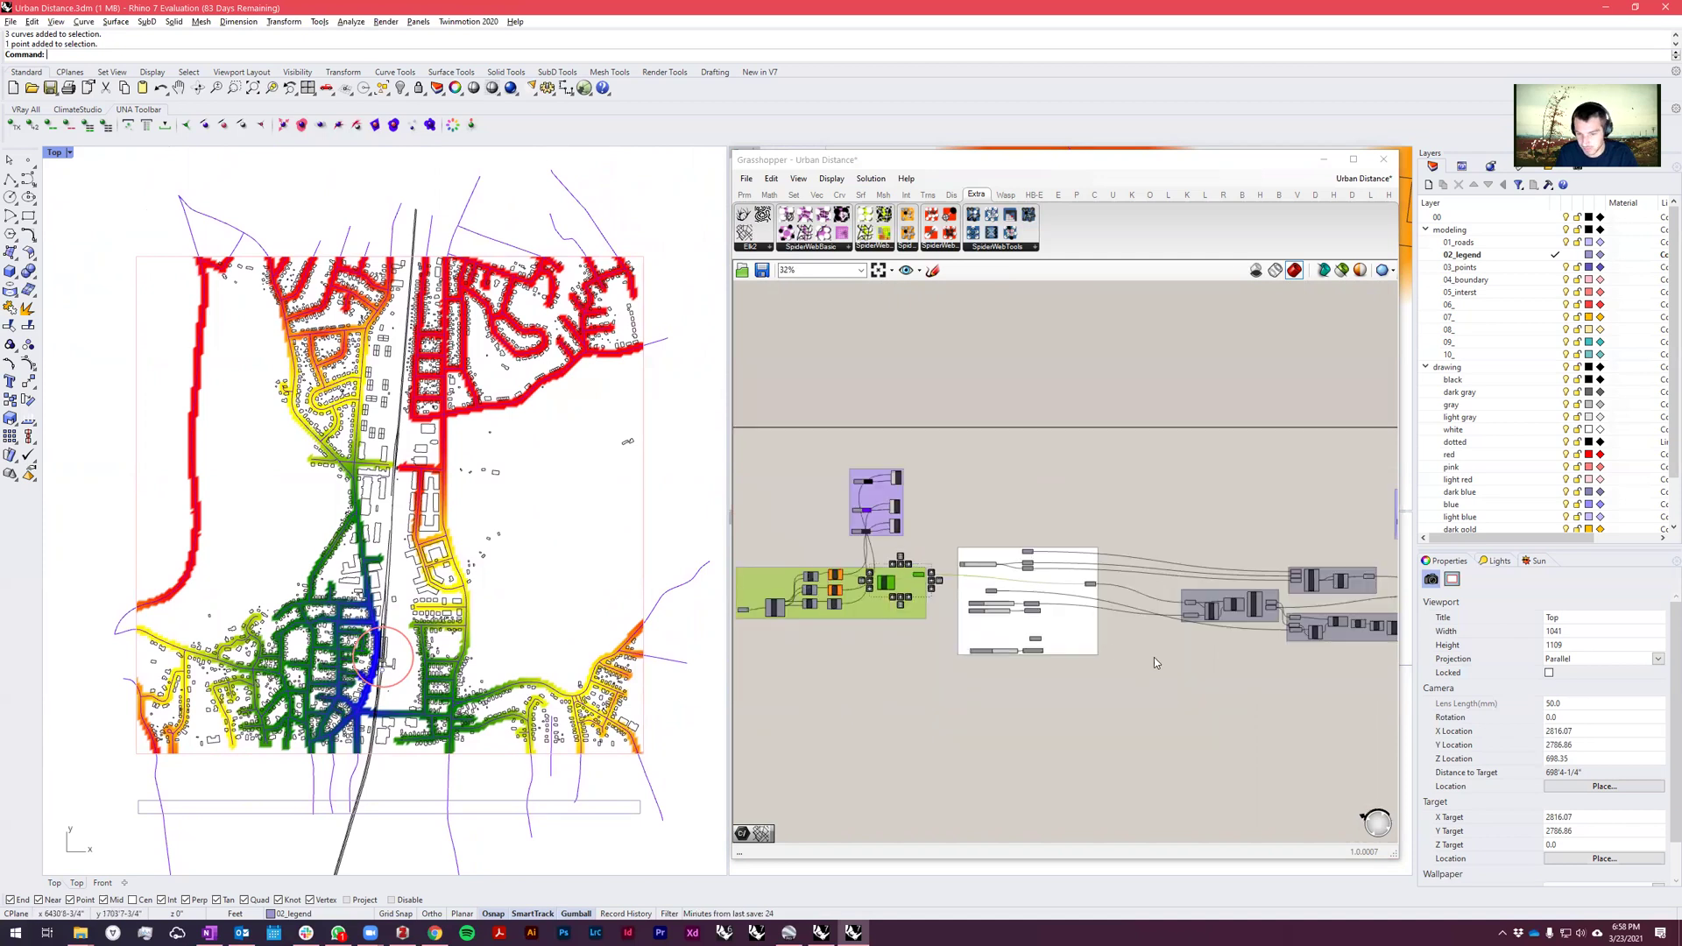
pyautogui.scroll(4, 1058, 648)
pyautogui.scroll(-3, 1139, 657)
pyautogui.moveTo(1162, 661); pyautogui.dragTo(864, 657, button='right')
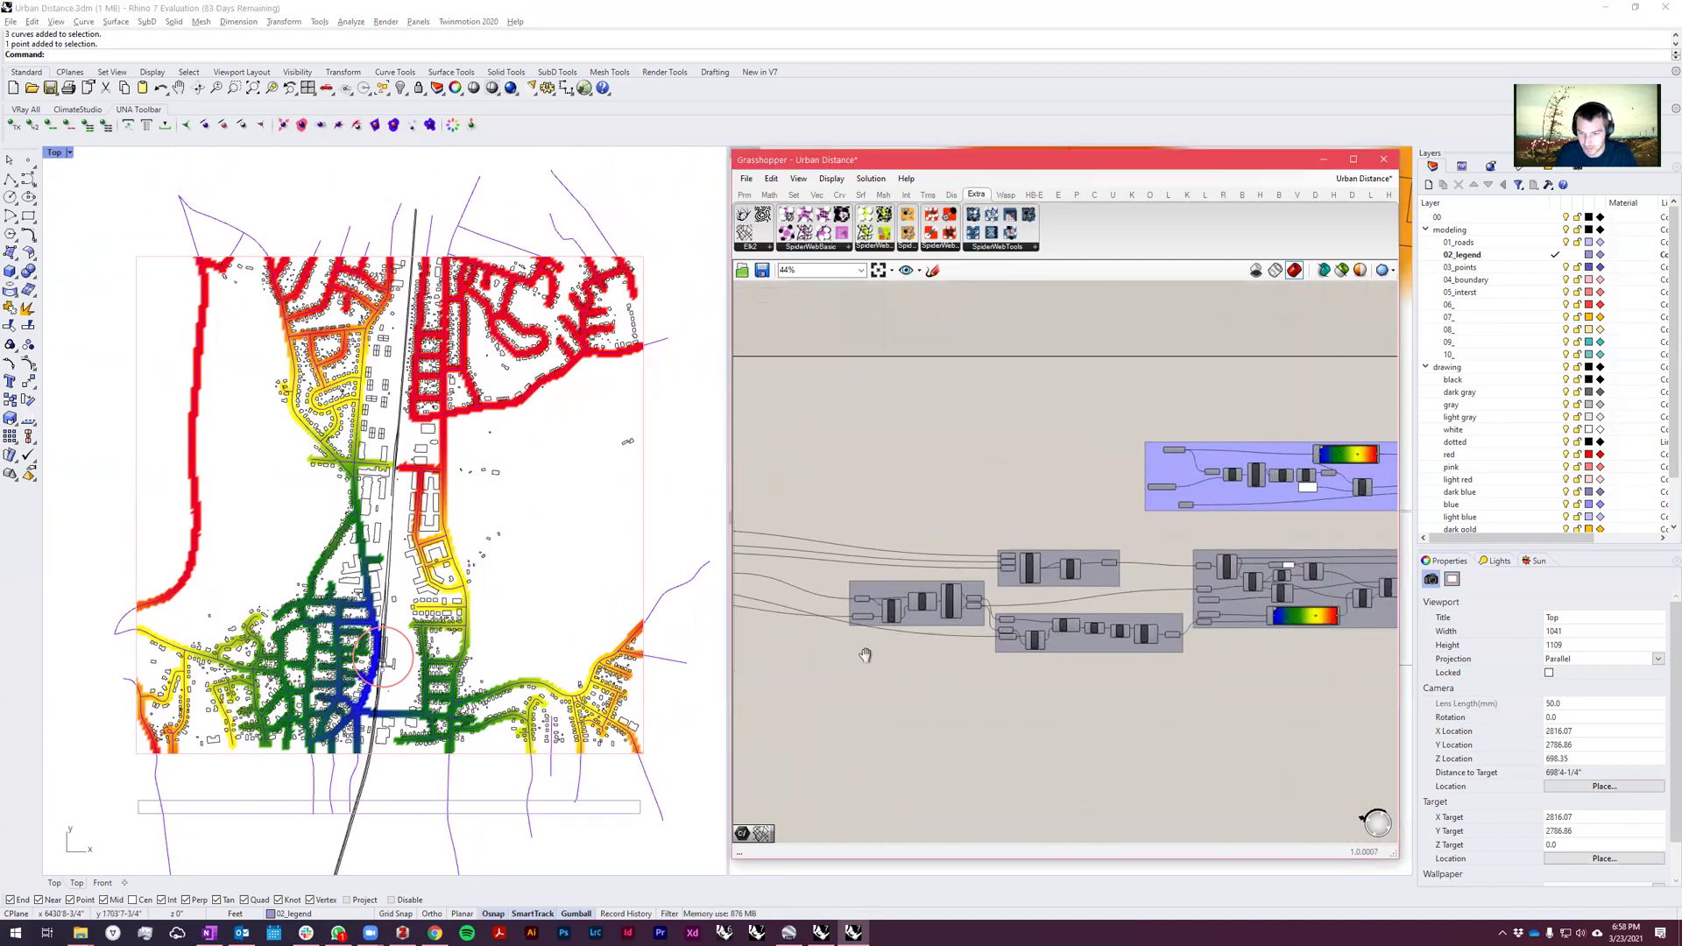
pyautogui.scroll(5, 1170, 503)
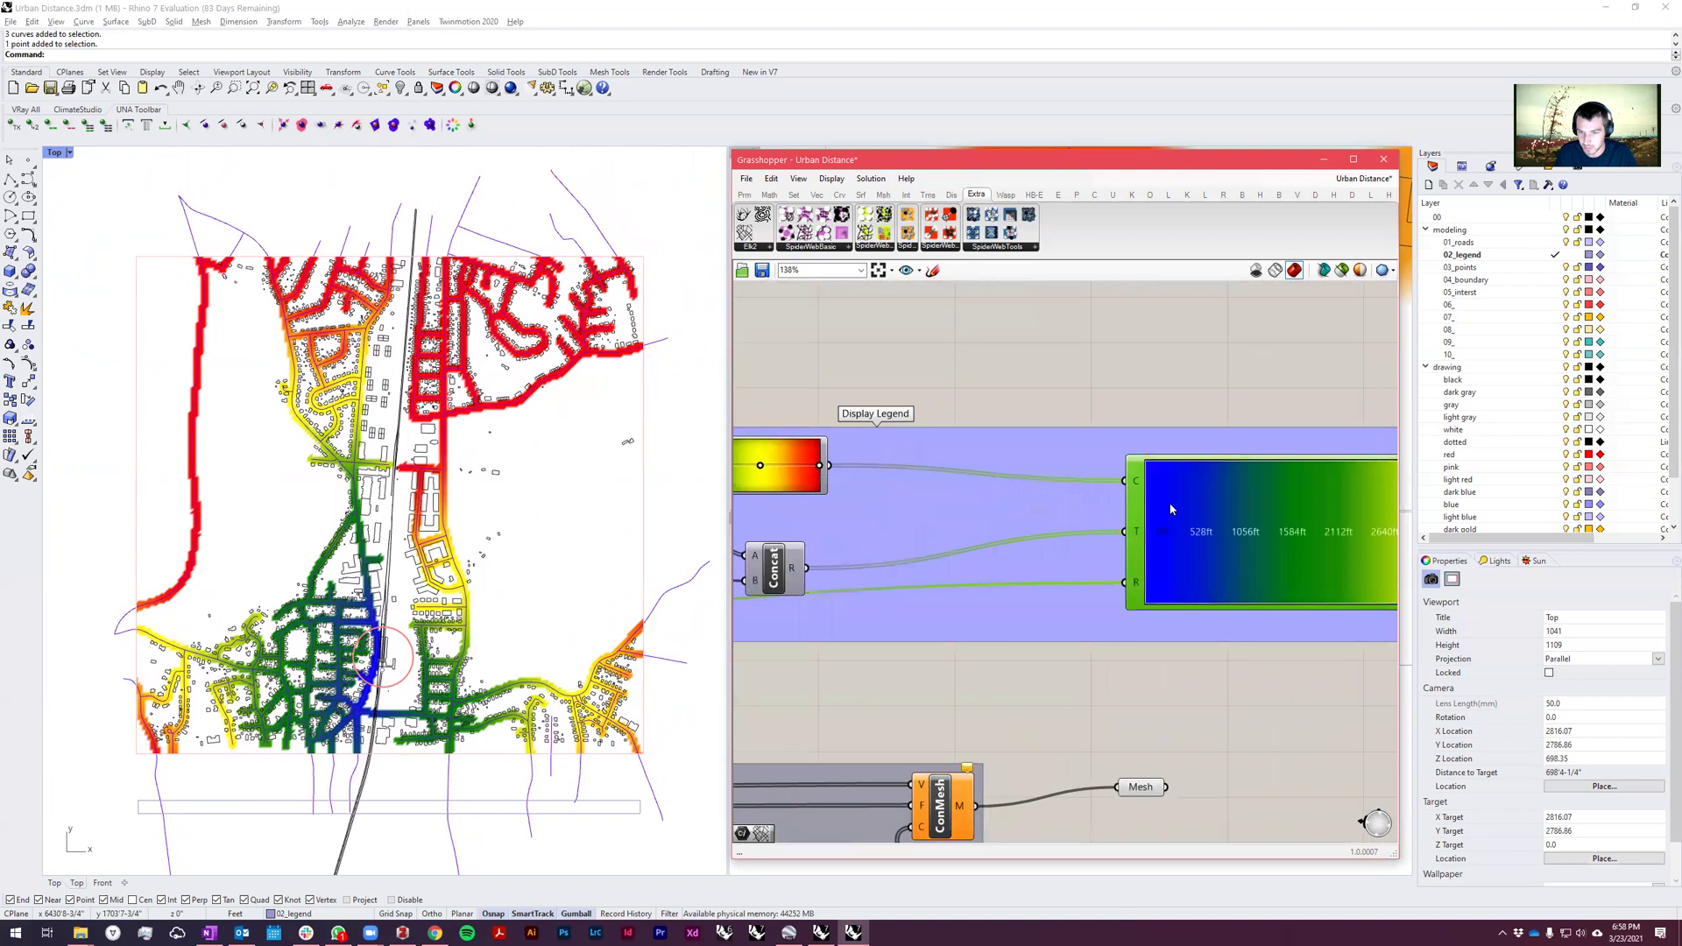
# Enable the Display Legend component's preview to show the distance legend bar.
pyautogui.middleClick(1172, 495)
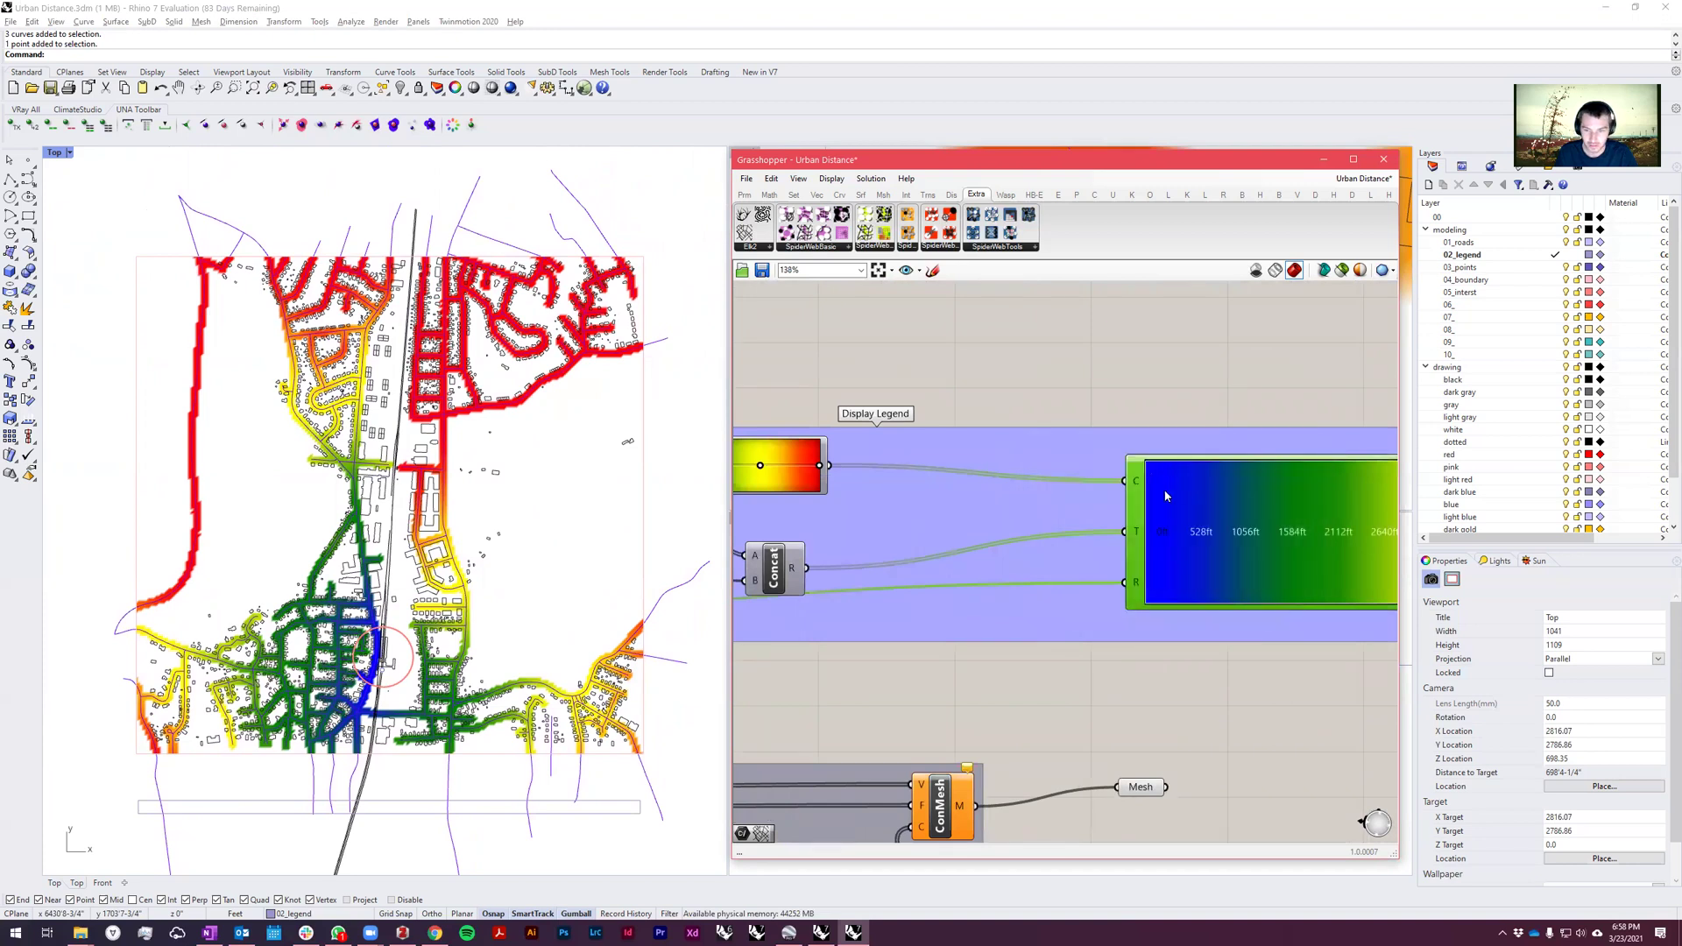
pyautogui.scroll(-1, 1183, 491)
pyautogui.middleClick(1197, 487)
pyautogui.click(1174, 478)
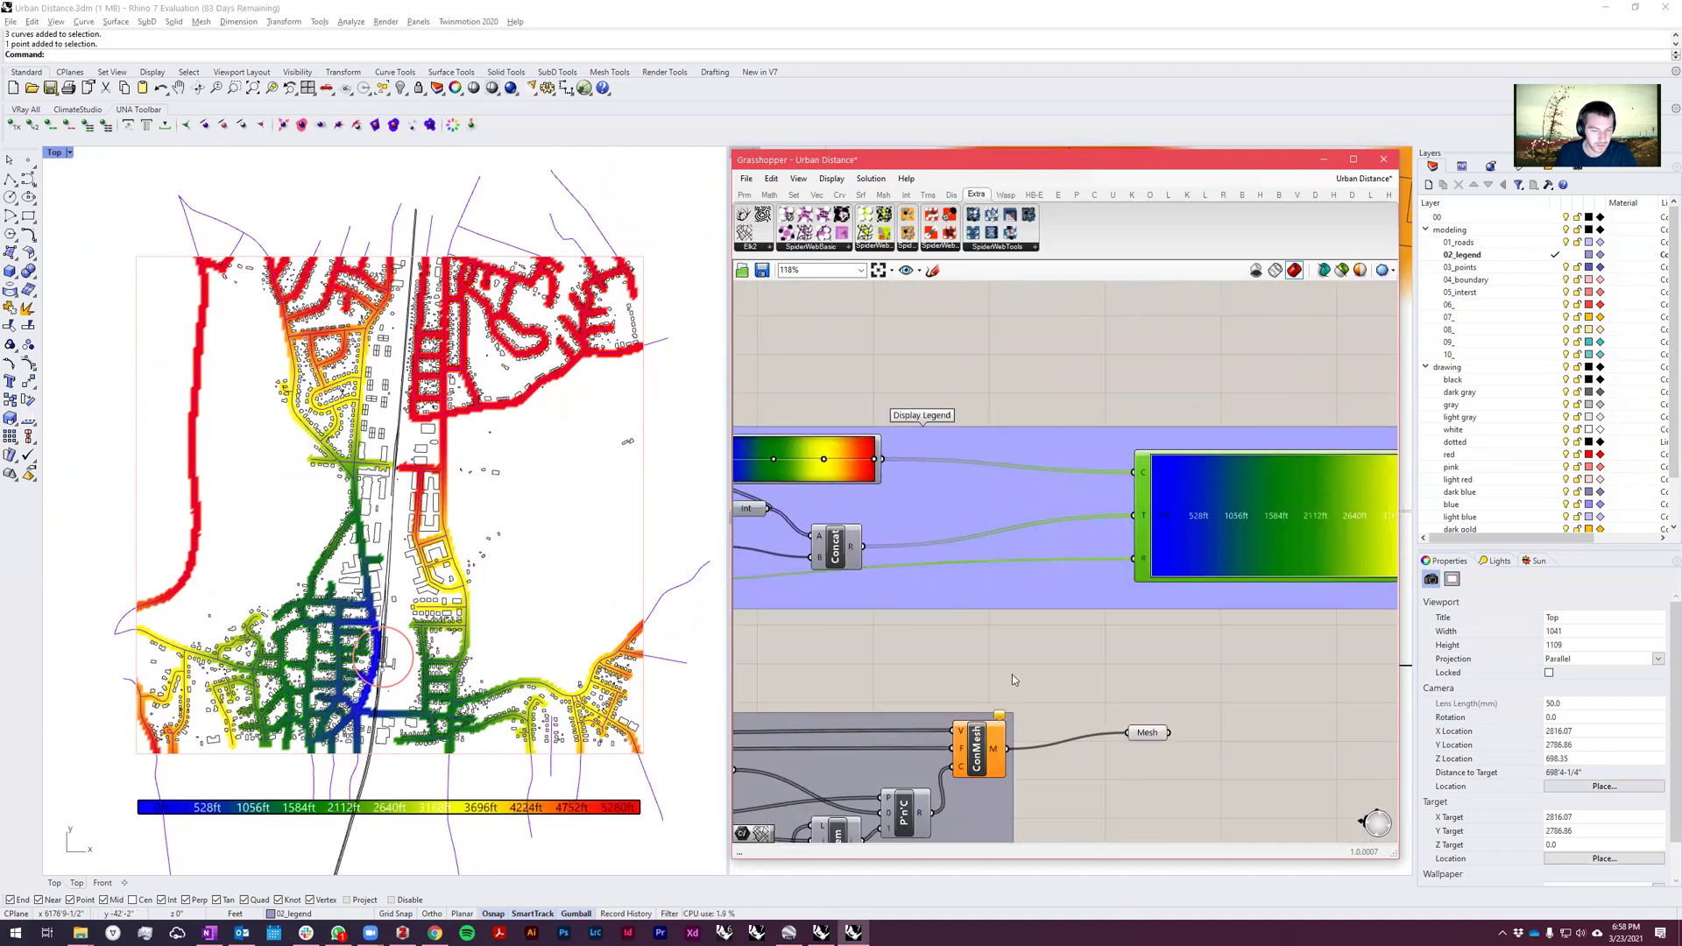
# Zoom and pan the Top viewport to inspect the 528ft–5280ft legend beneath the map.
pyautogui.scroll(3, 263, 788)
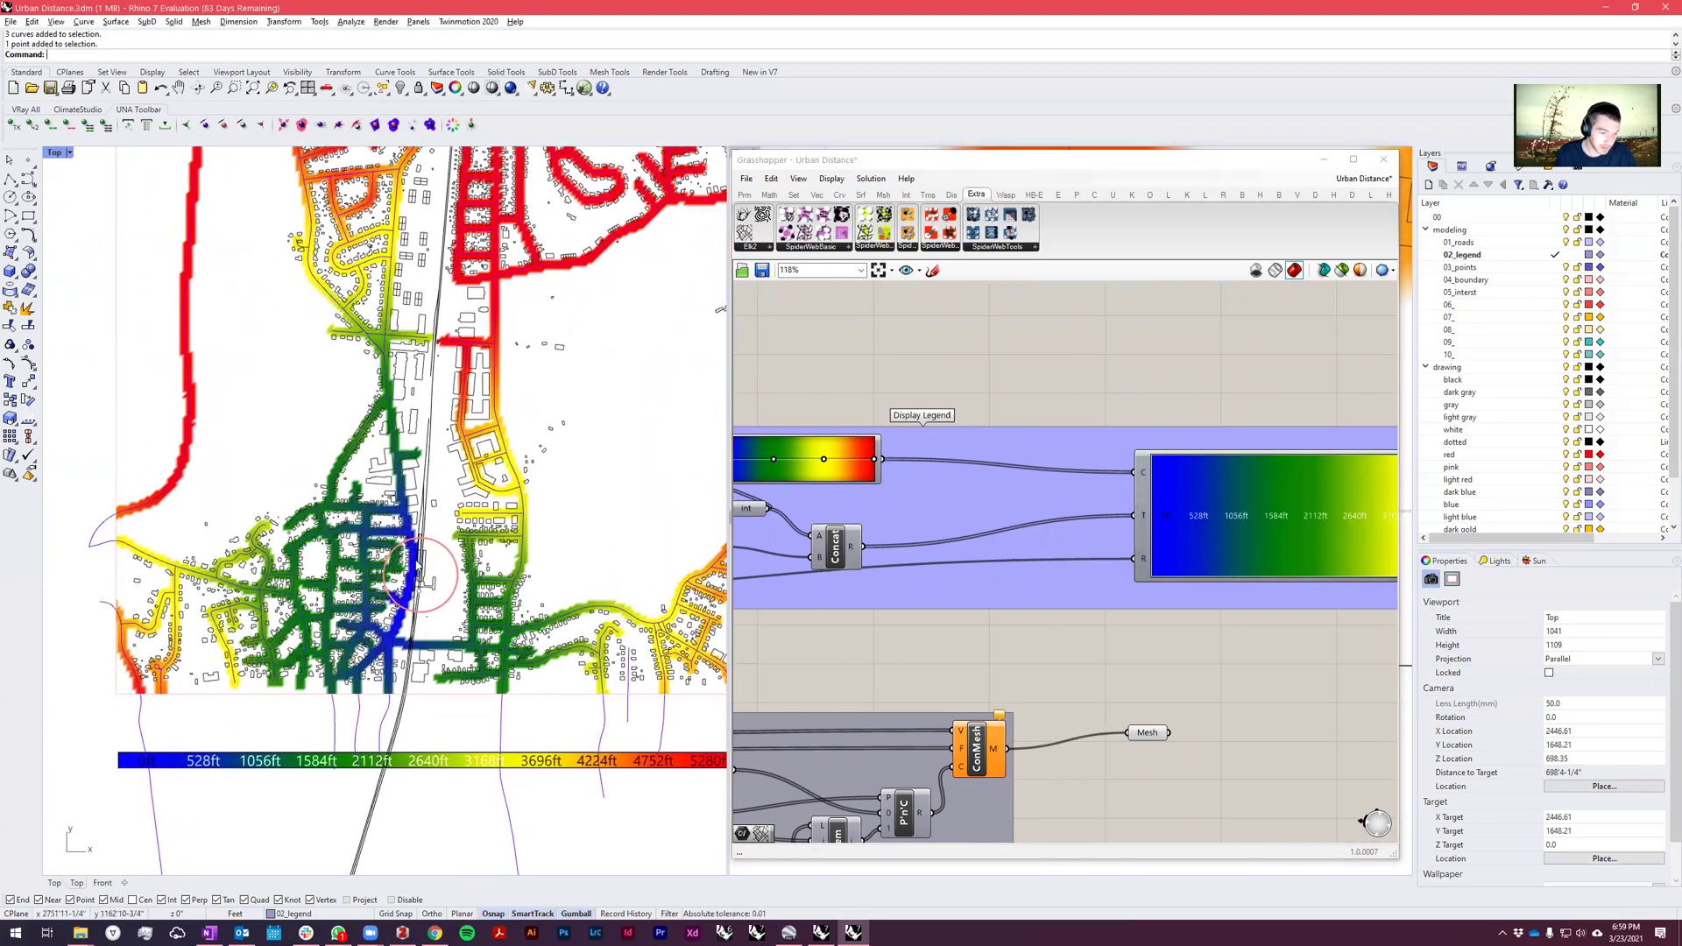
pyautogui.scroll(-2, 226, 785)
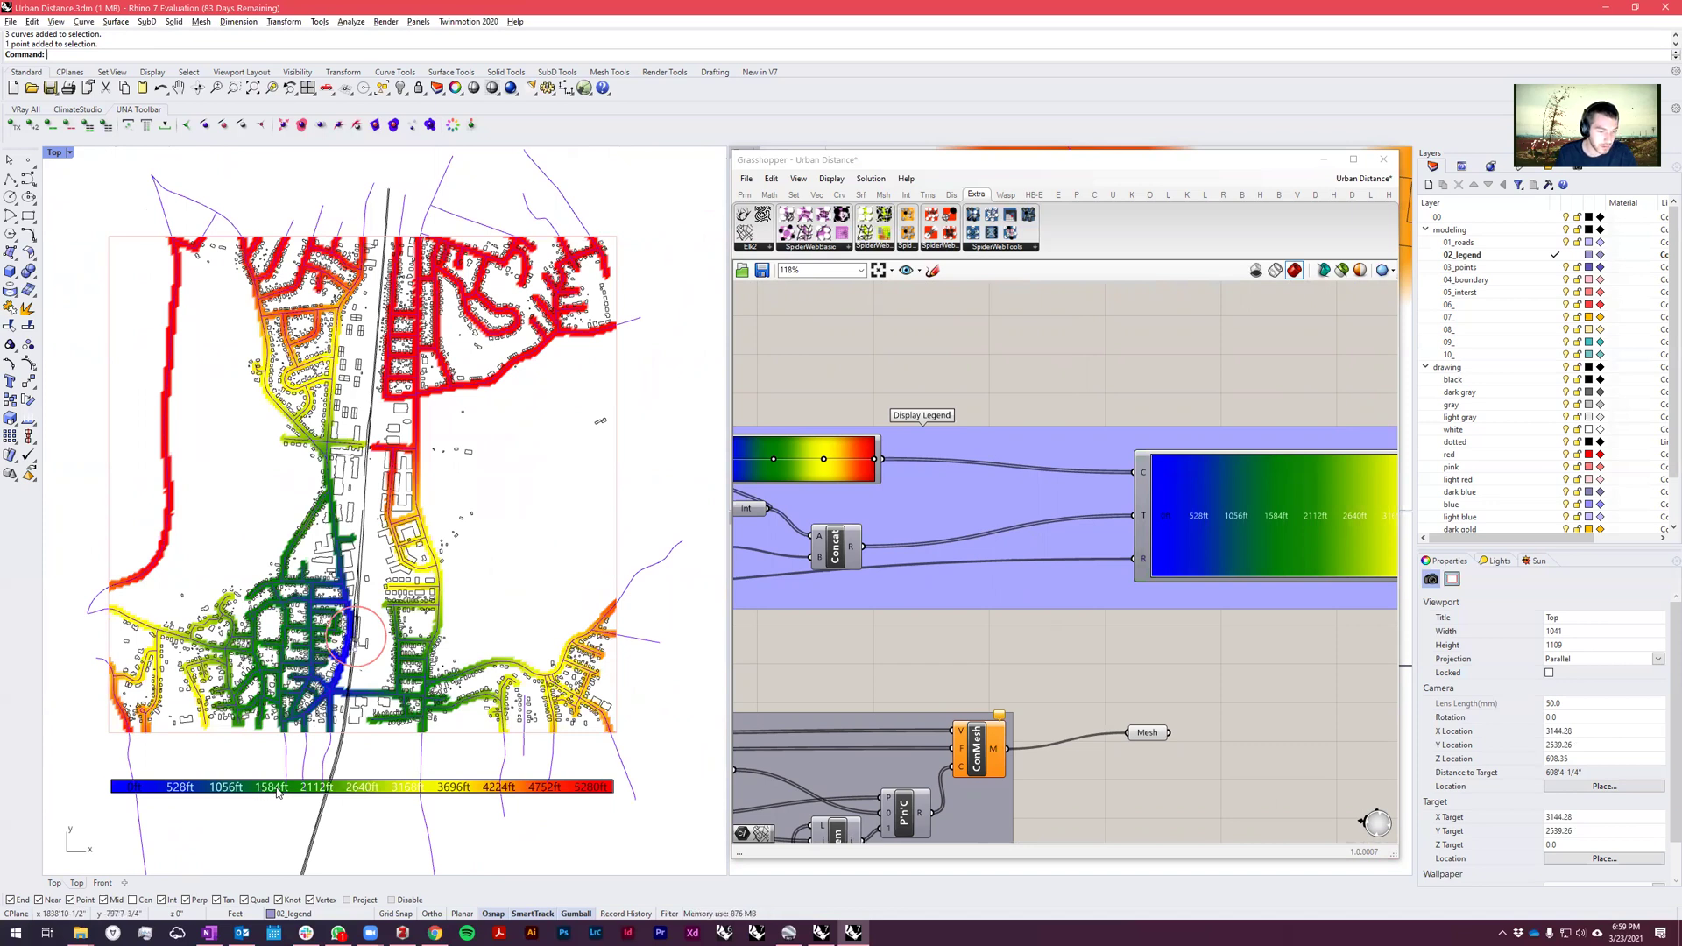
pyautogui.scroll(3, 322, 693)
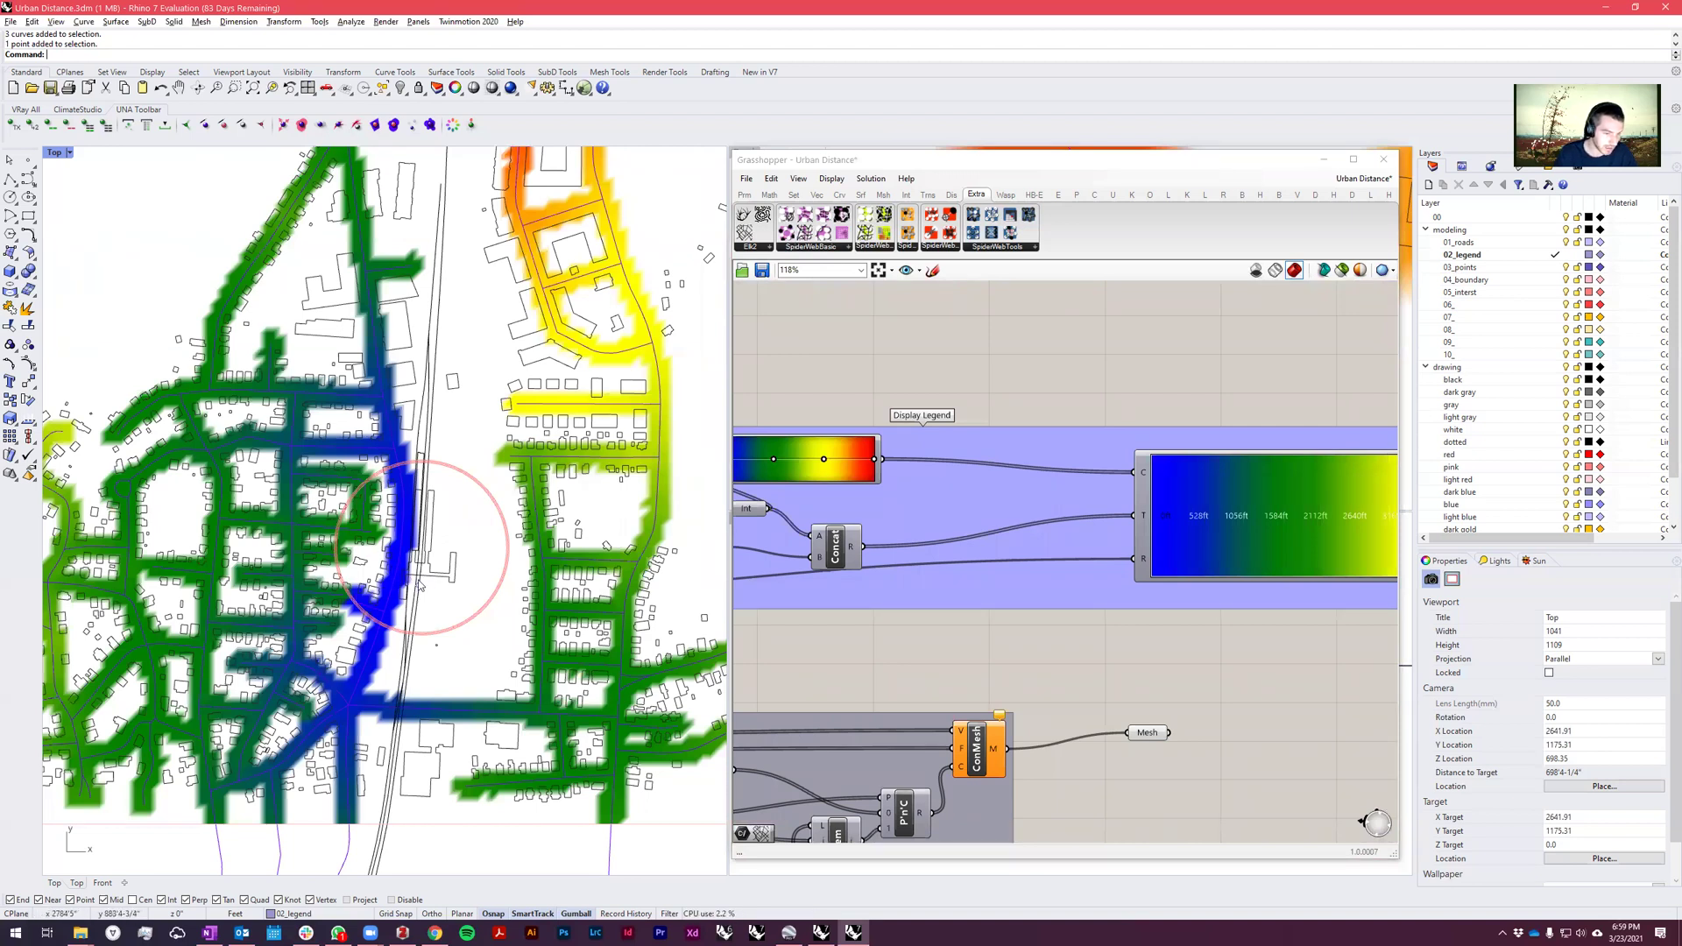
pyautogui.scroll(-6, 415, 584)
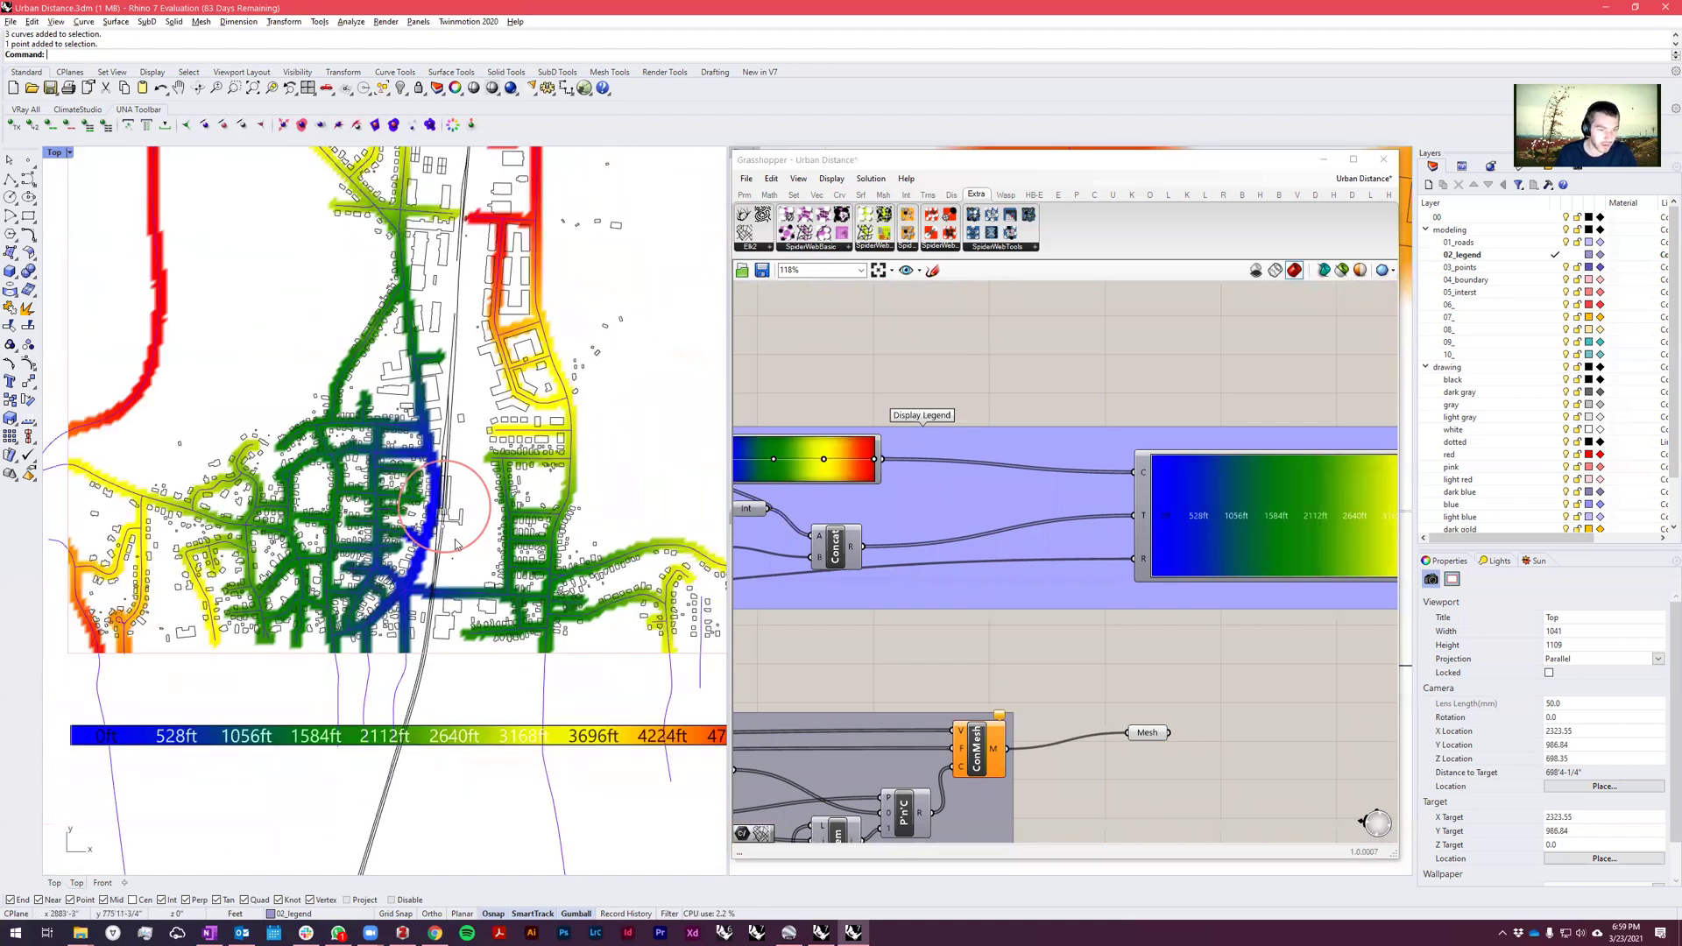
pyautogui.moveTo(391, 597); pyautogui.dragTo(383, 605, button='right')
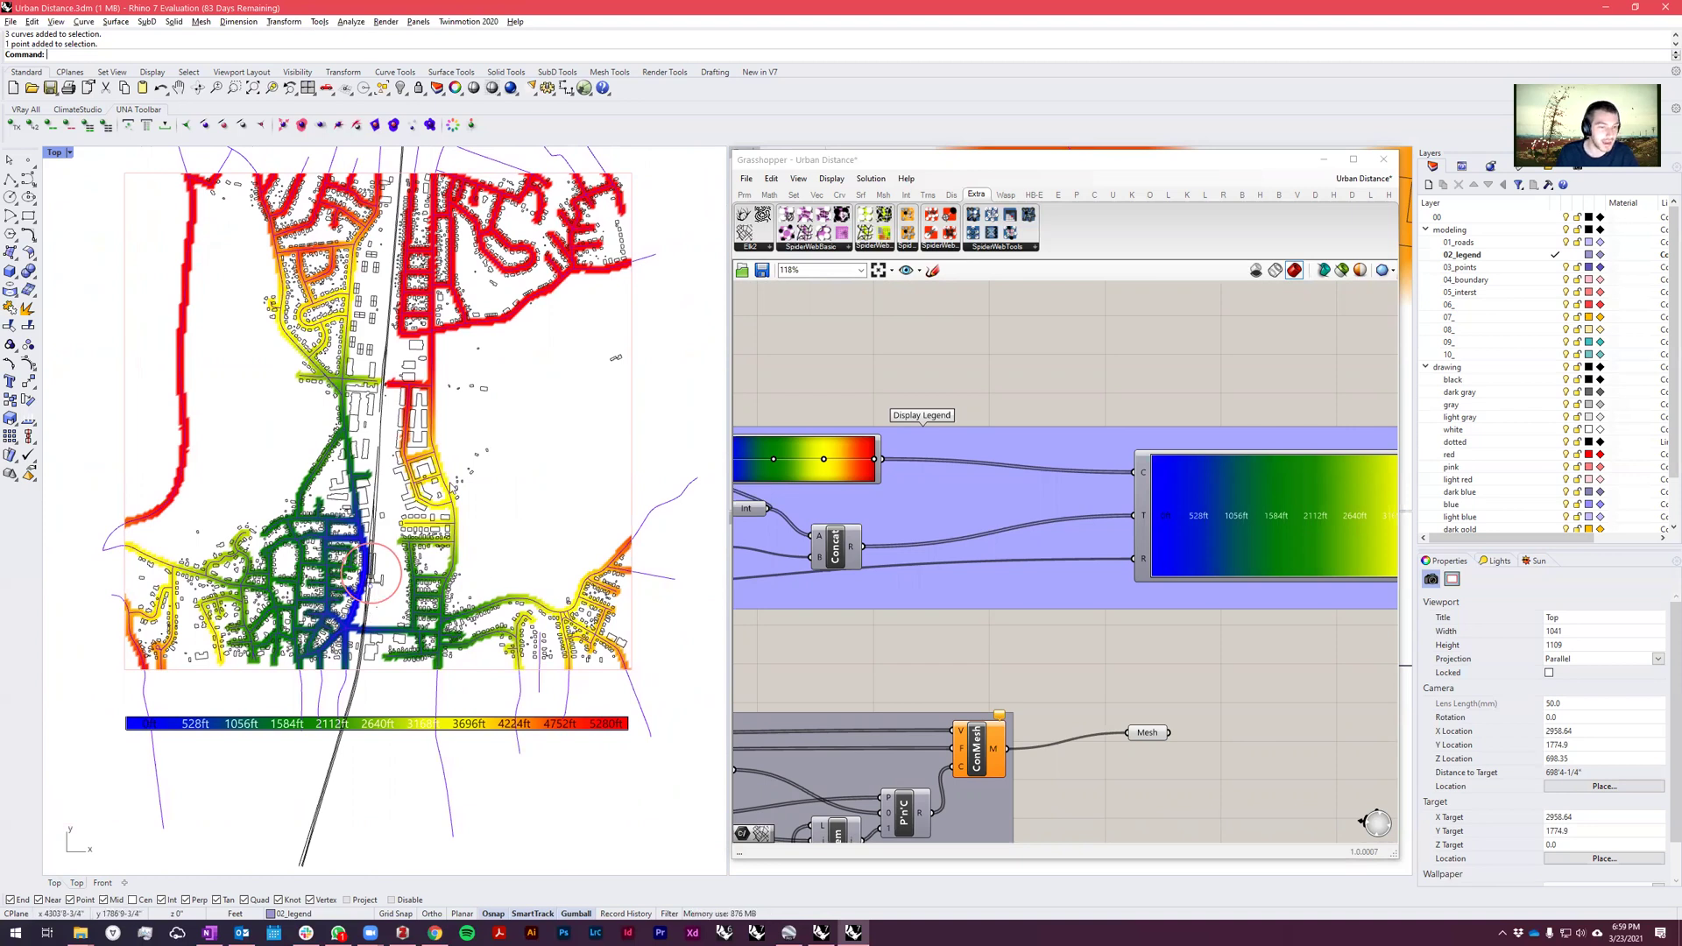
pyautogui.moveTo(389, 479); pyautogui.dragTo(456, 488, button='right')
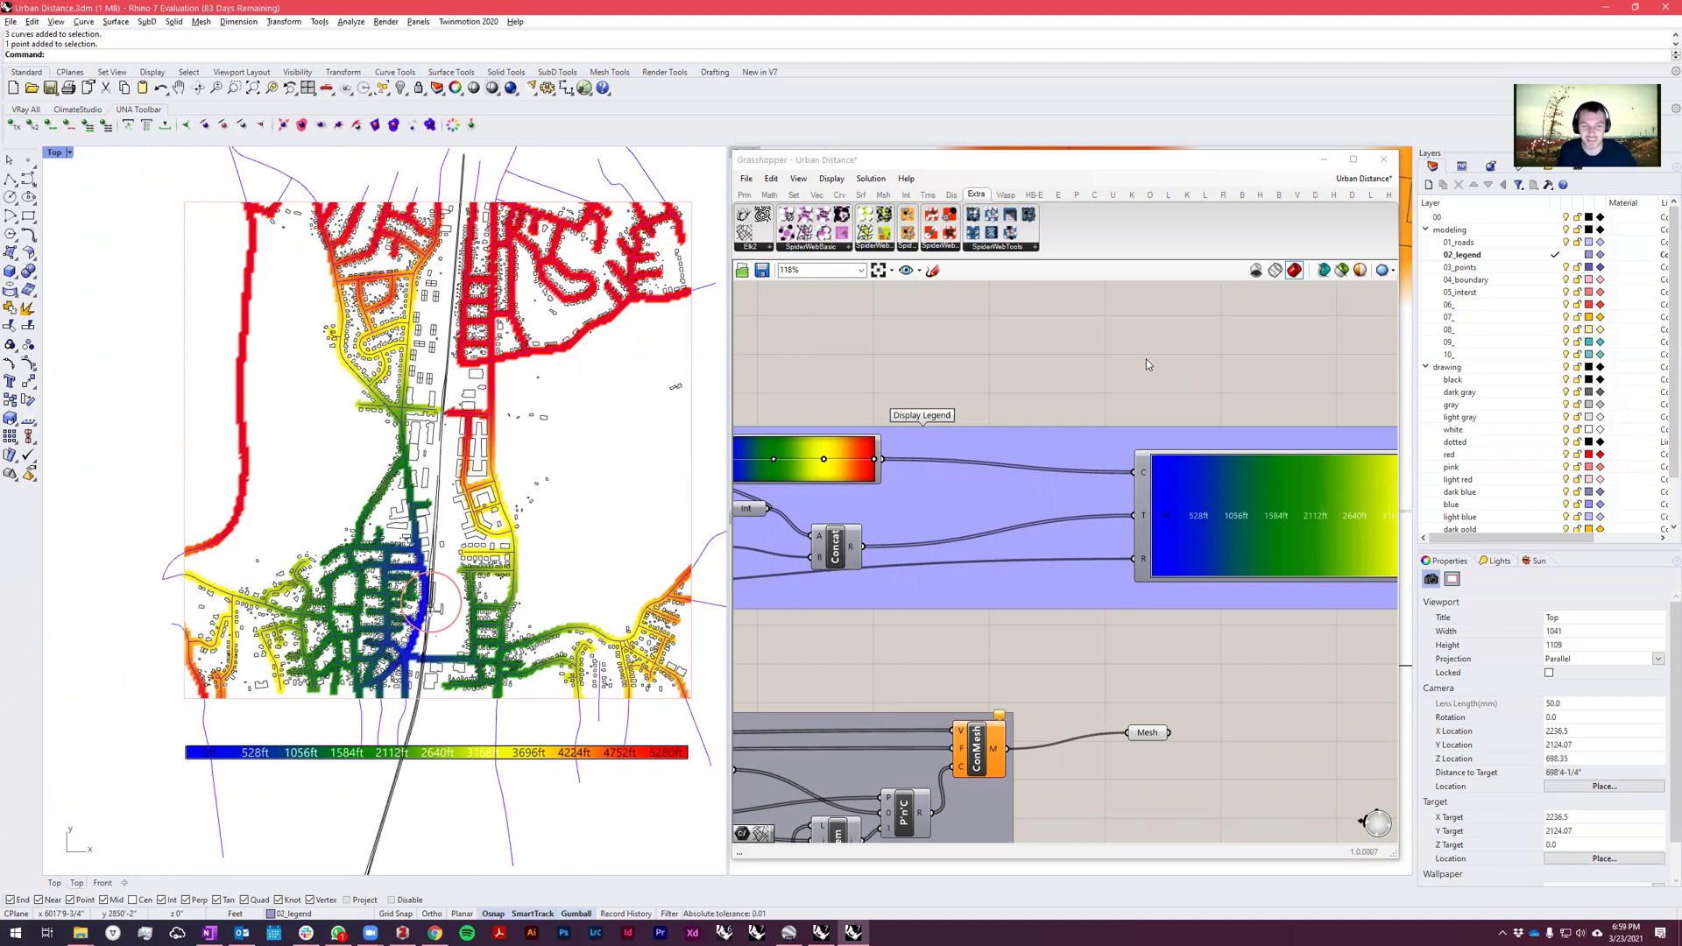
pyautogui.moveTo(575, 539); pyautogui.dragTo(565, 572, button='right')
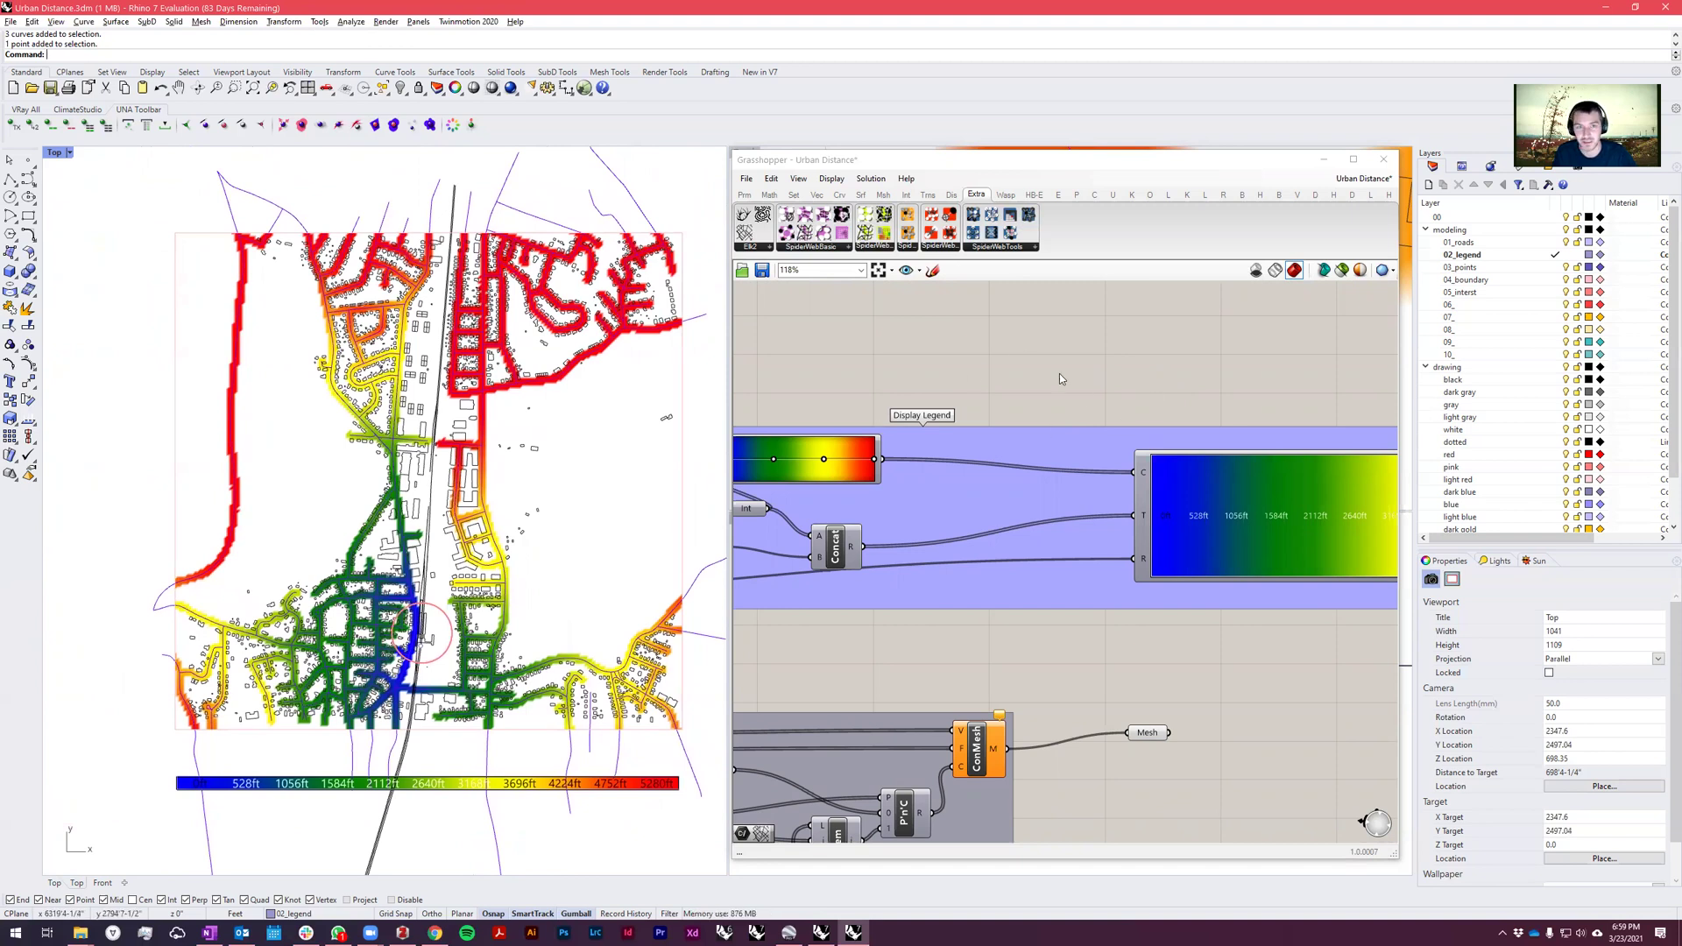
pyautogui.scroll(-8, 1060, 379)
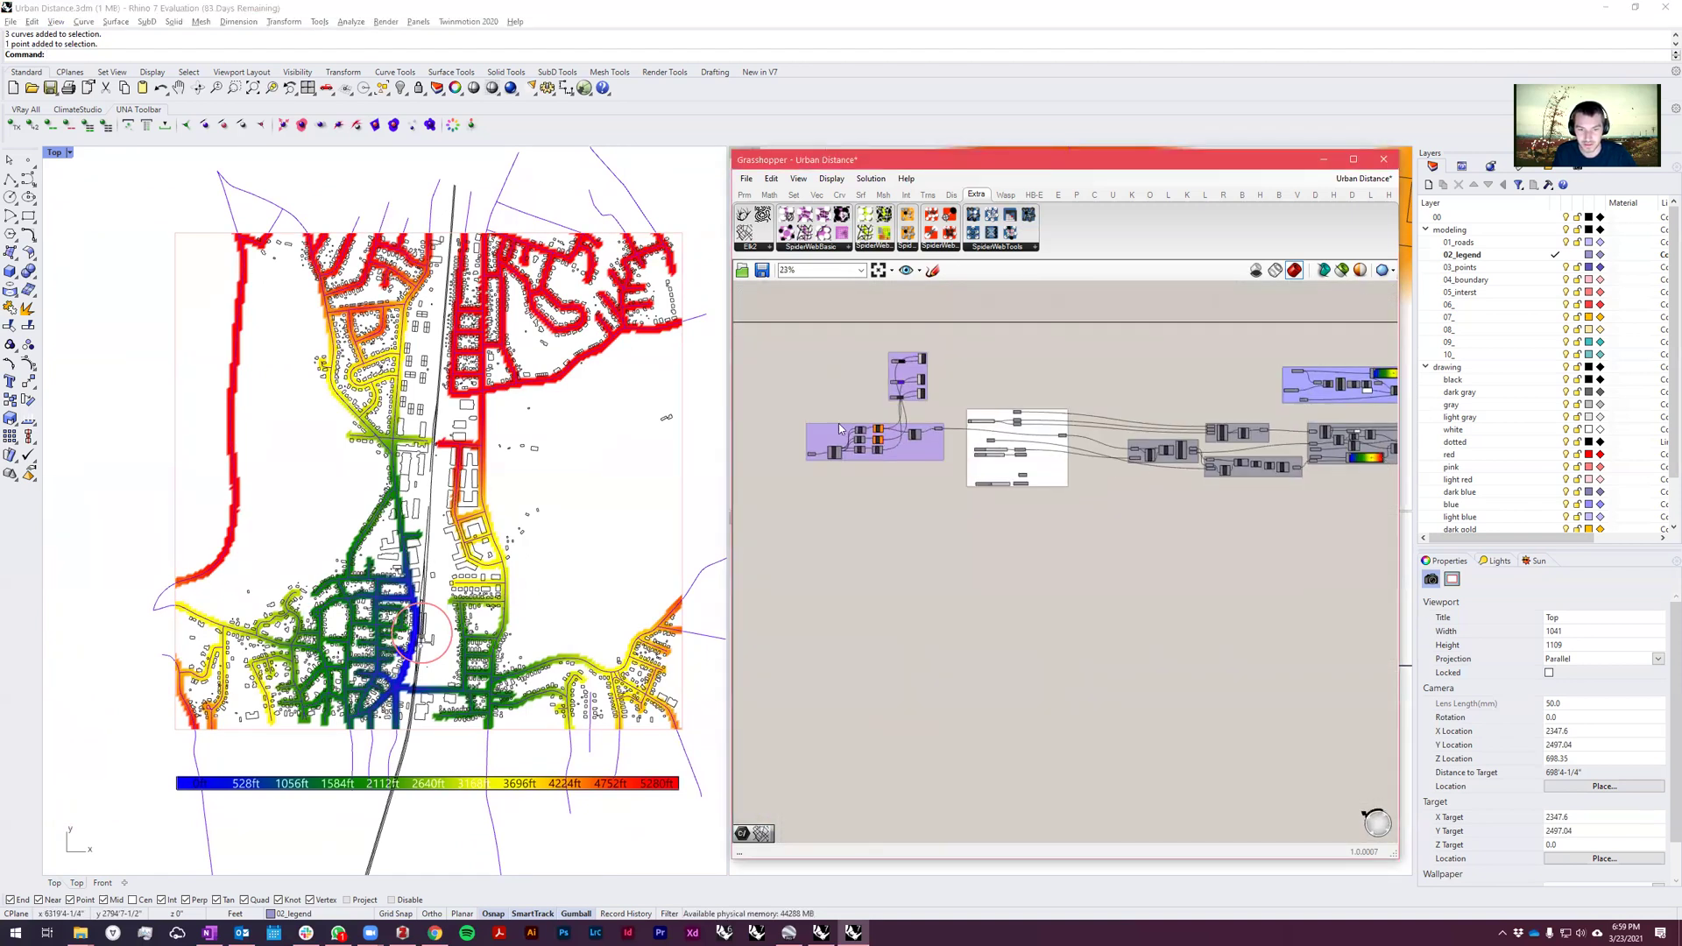
pyautogui.scroll(6, 839, 425)
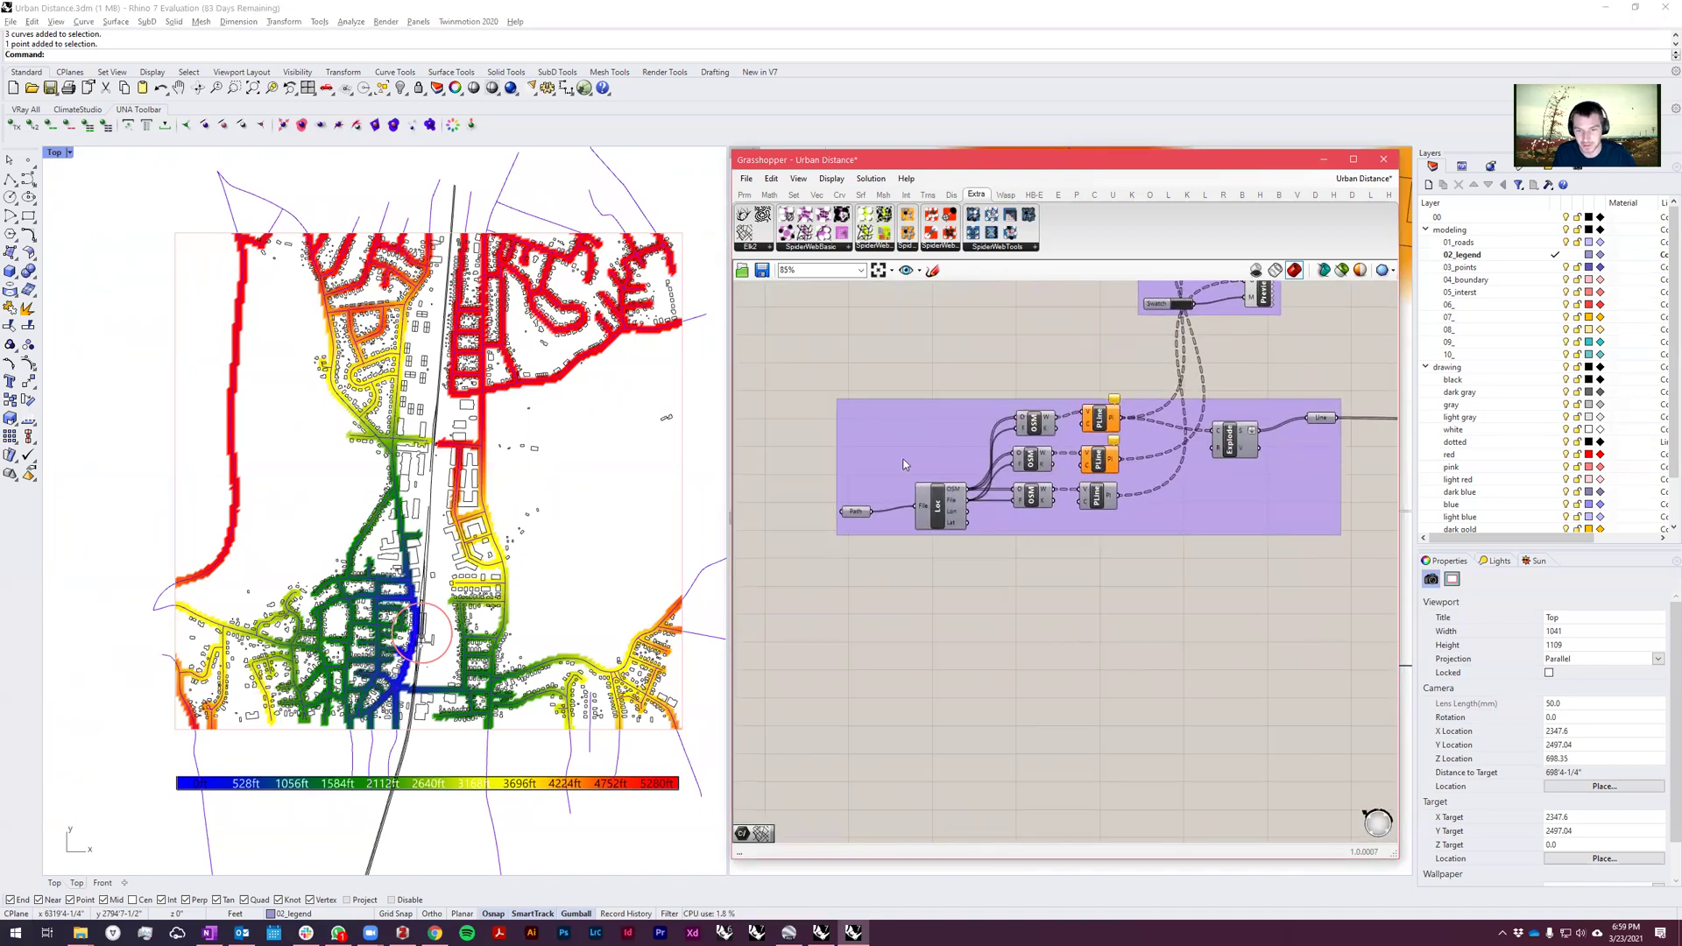
pyautogui.scroll(2, 896, 469)
pyautogui.moveTo(850, 535); pyautogui.dragTo(851, 531)
pyautogui.scroll(-5, 1113, 368)
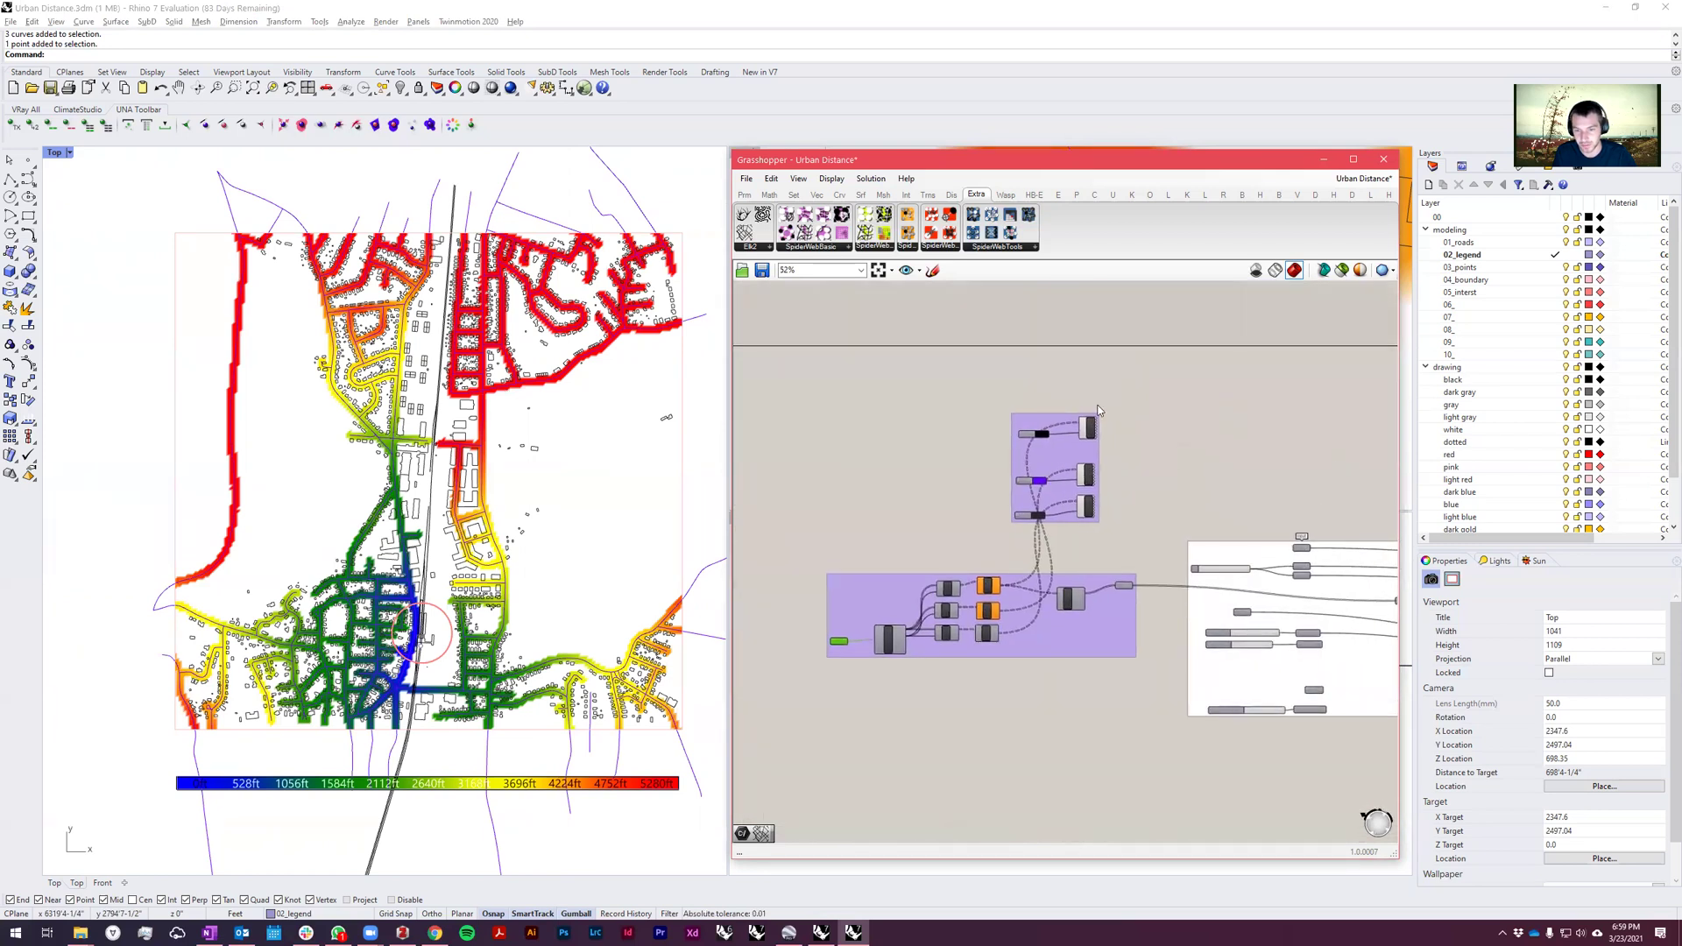
pyautogui.moveTo(1107, 473); pyautogui.dragTo(976, 407, button='right')
pyautogui.scroll(3, 1041, 540)
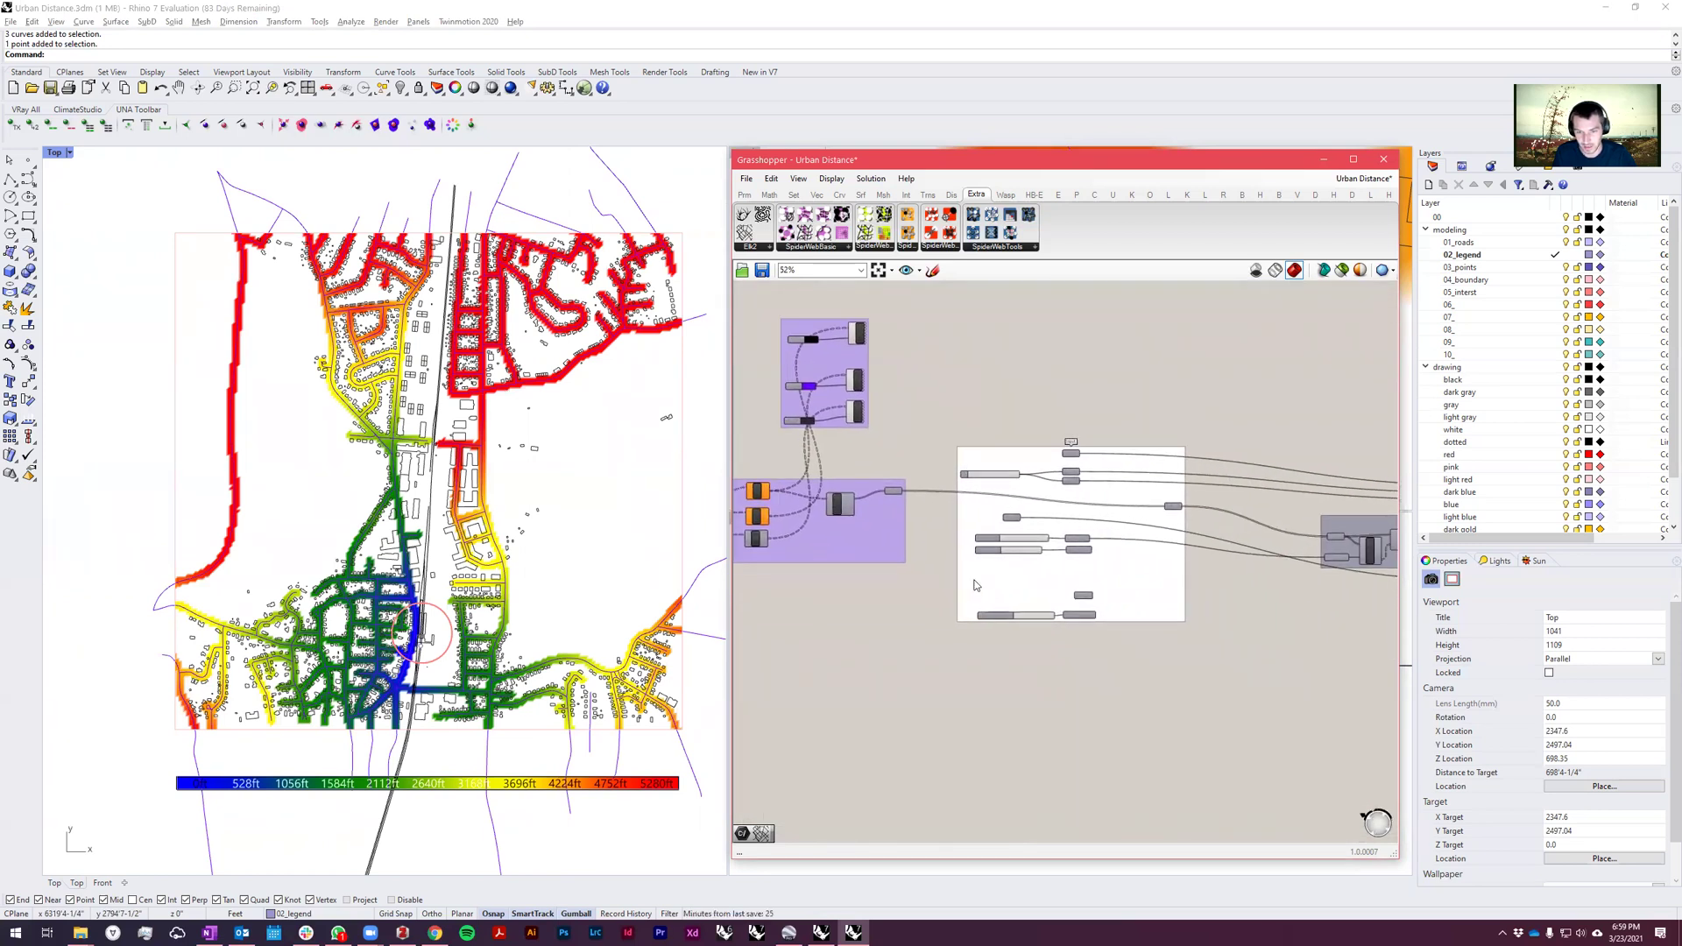
pyautogui.scroll(1, 1146, 413)
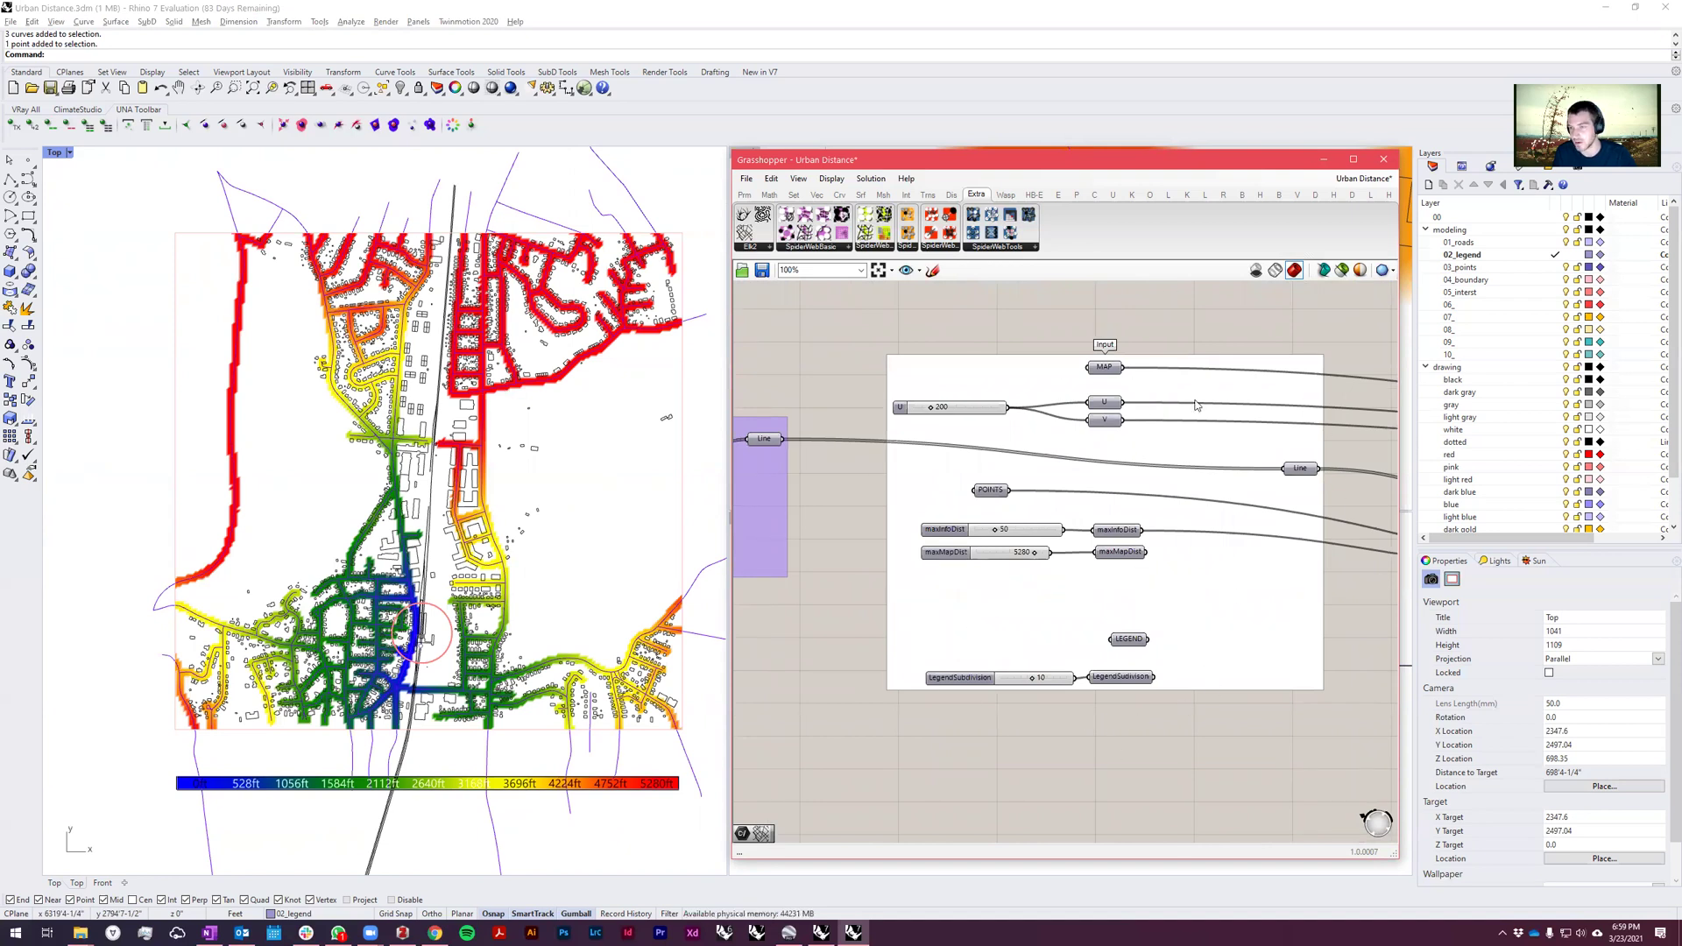
pyautogui.scroll(-3, 1002, 606)
pyautogui.moveTo(1002, 606); pyautogui.dragTo(823, 530, button='right')
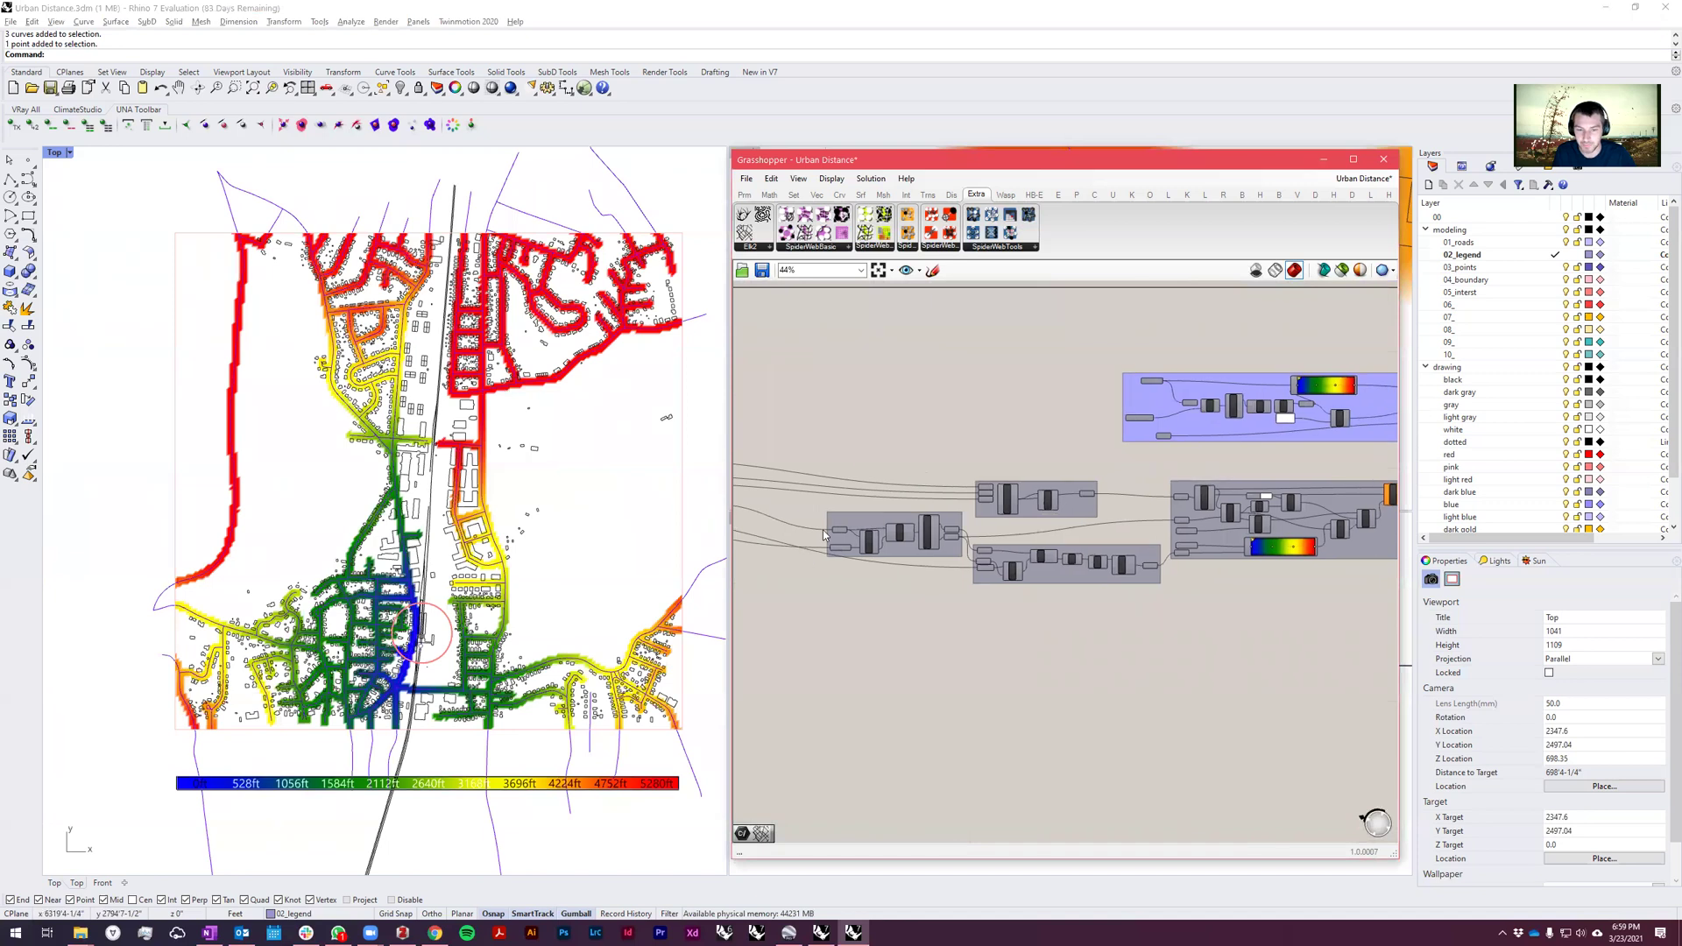
pyautogui.scroll(3, 994, 413)
pyautogui.scroll(-2, 907, 350)
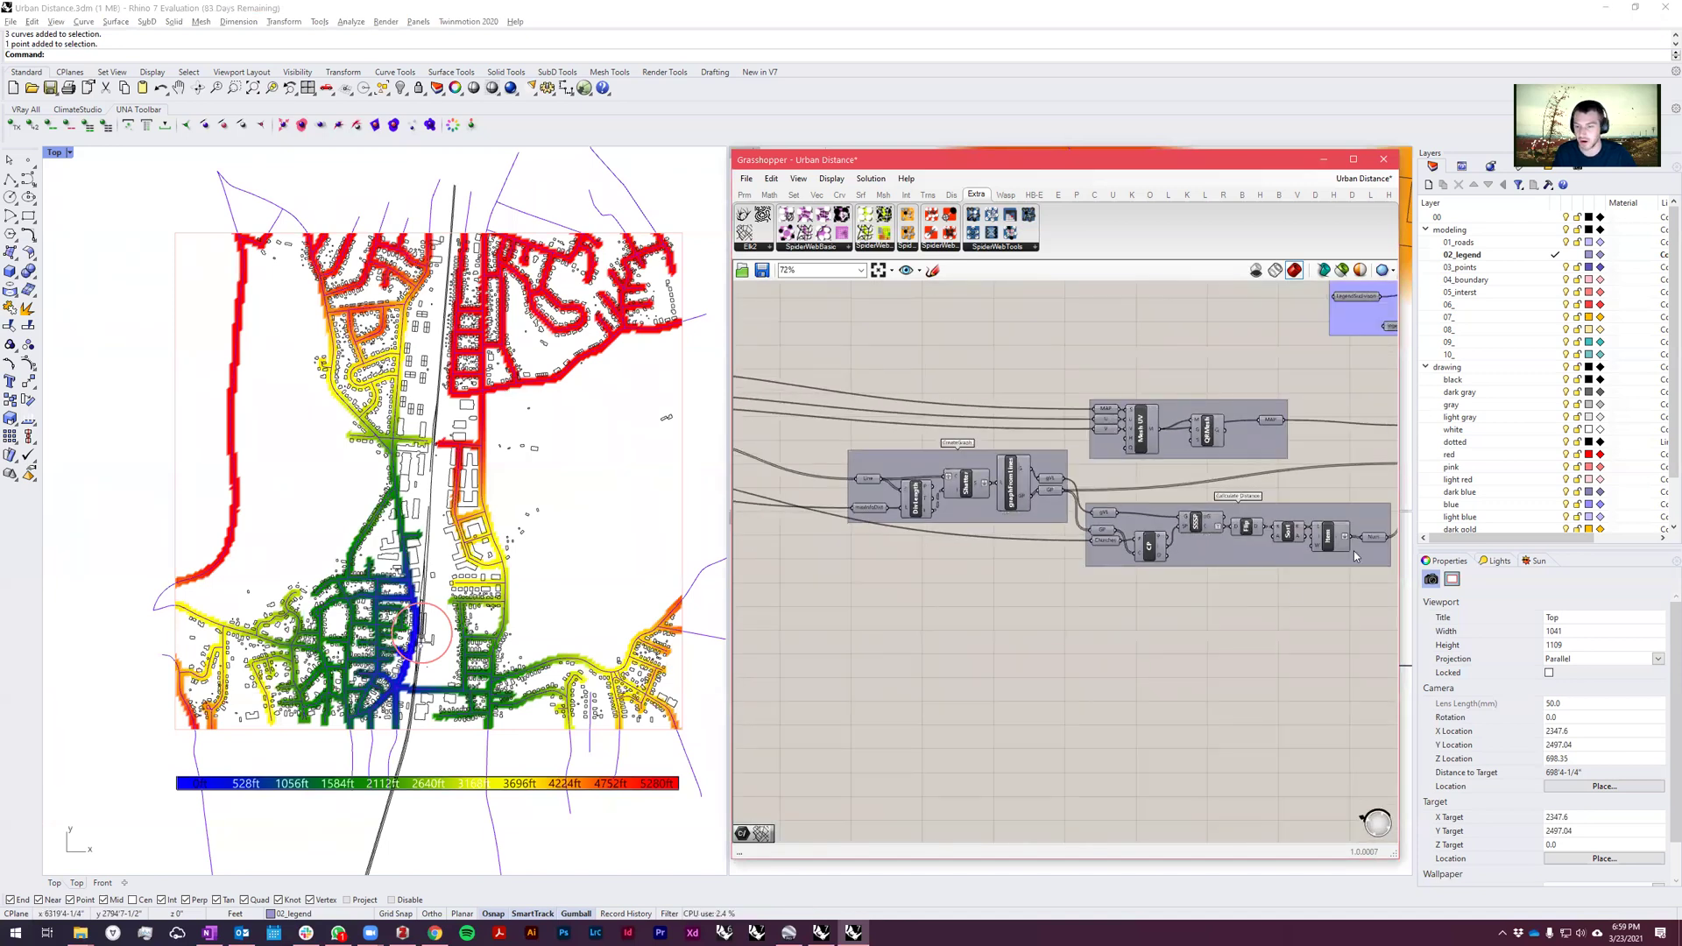
pyautogui.moveTo(1359, 649); pyautogui.dragTo(851, 668, button='right')
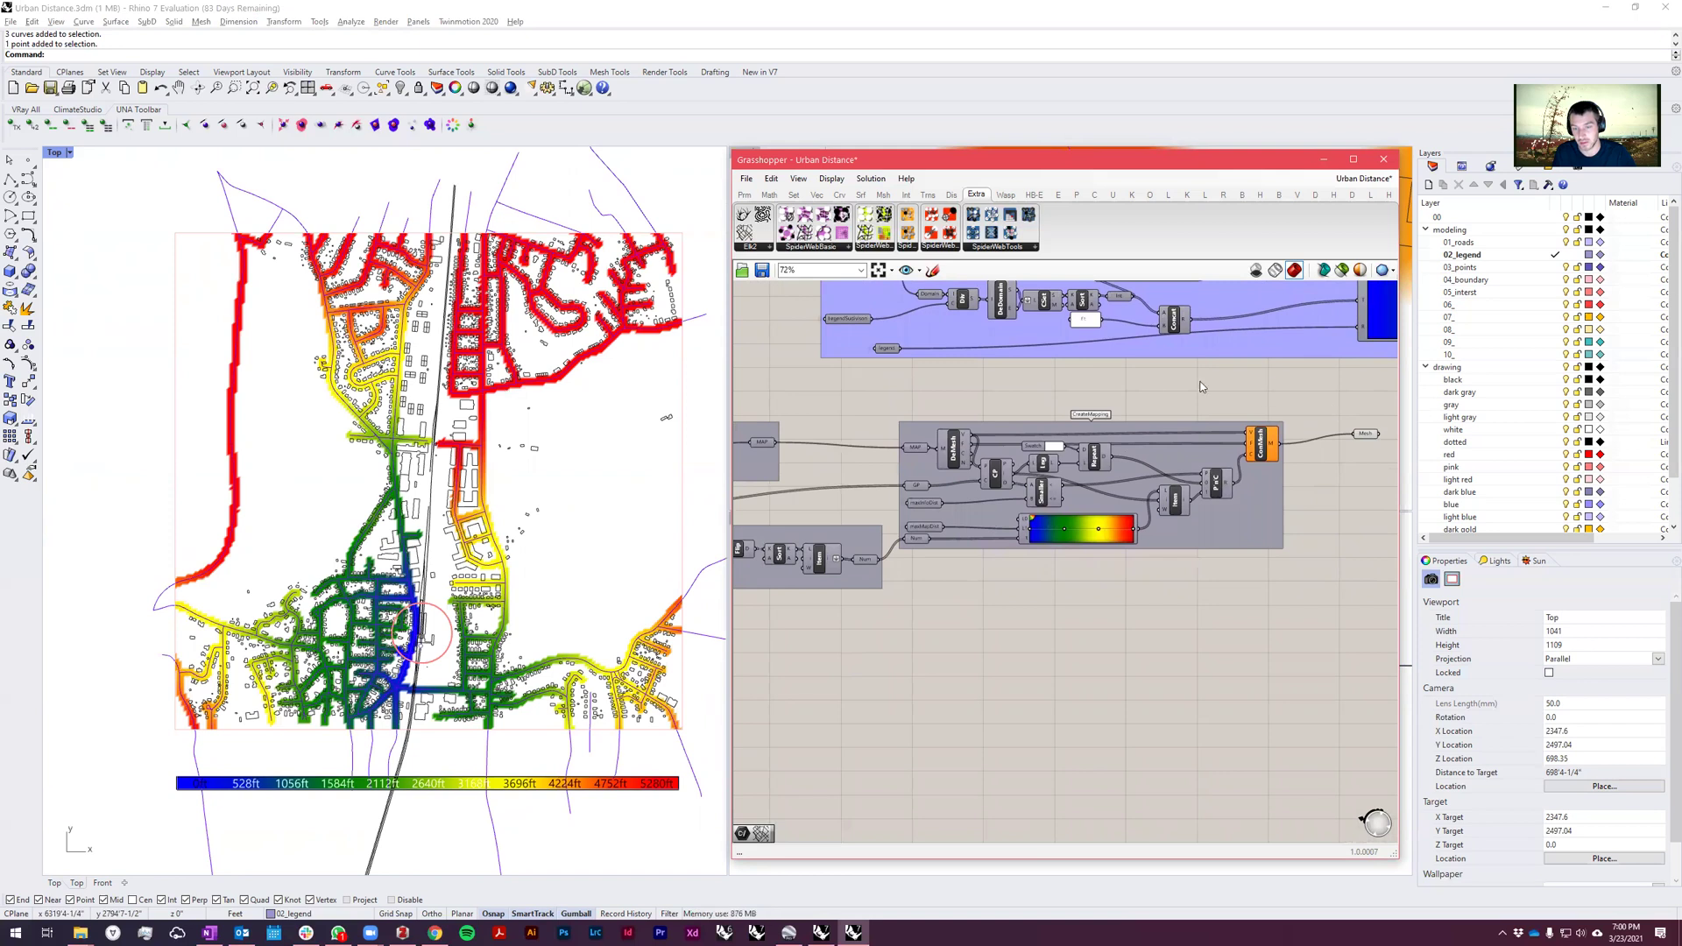
pyautogui.scroll(4, 1308, 433)
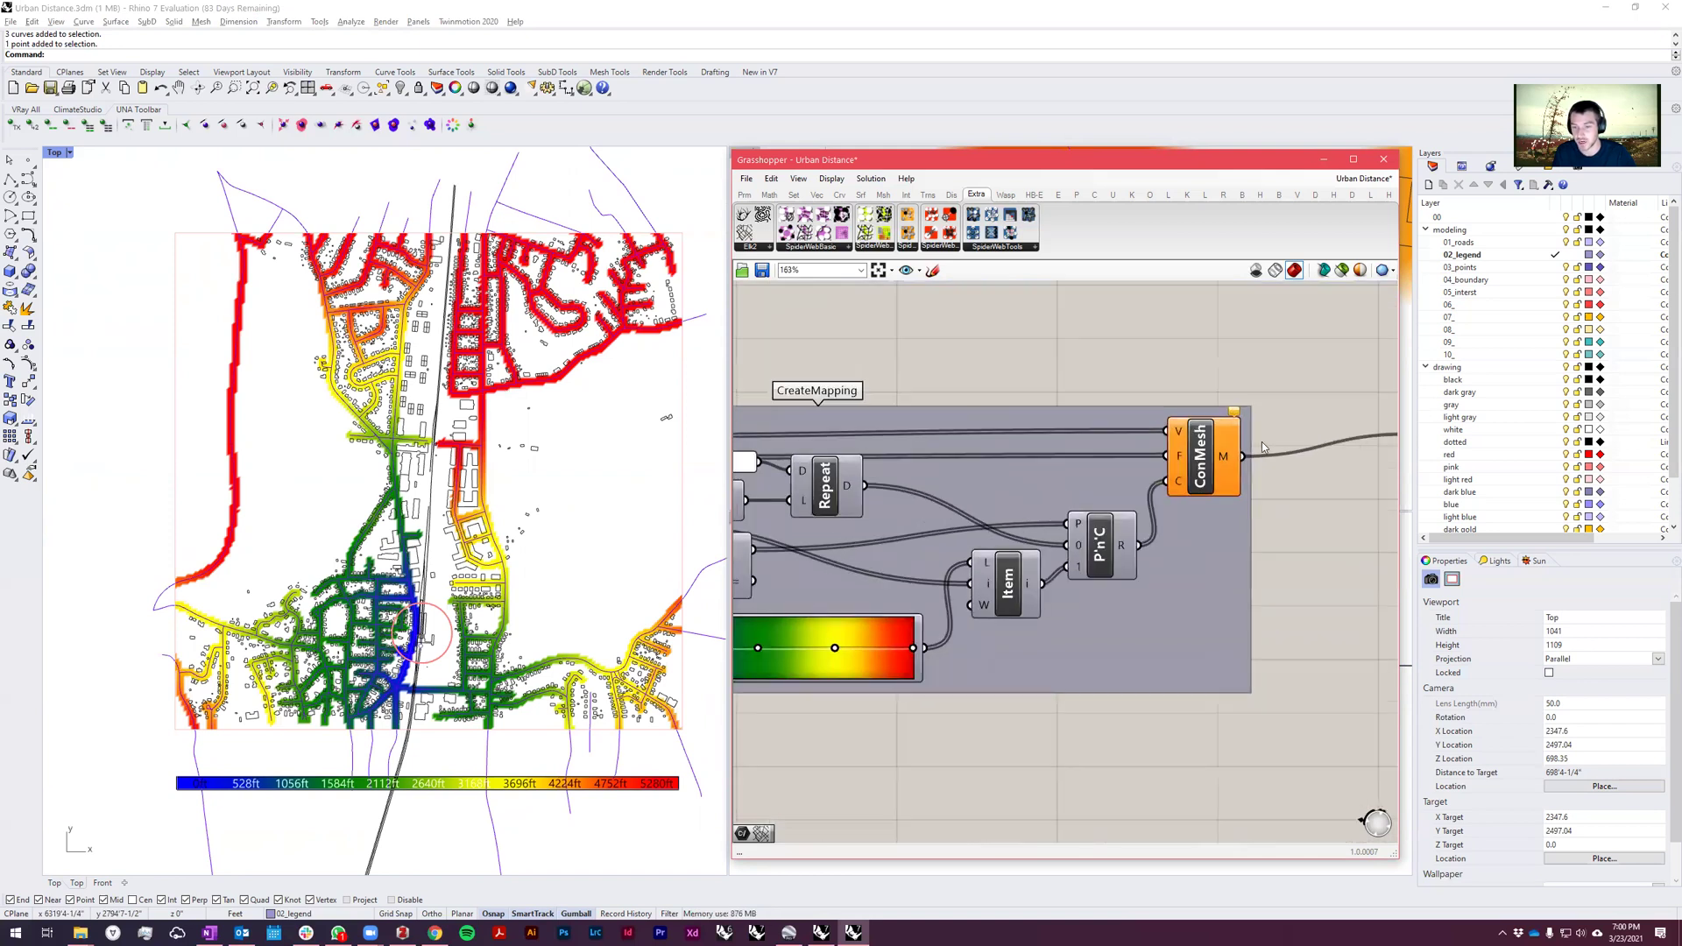
pyautogui.moveTo(1232, 419)
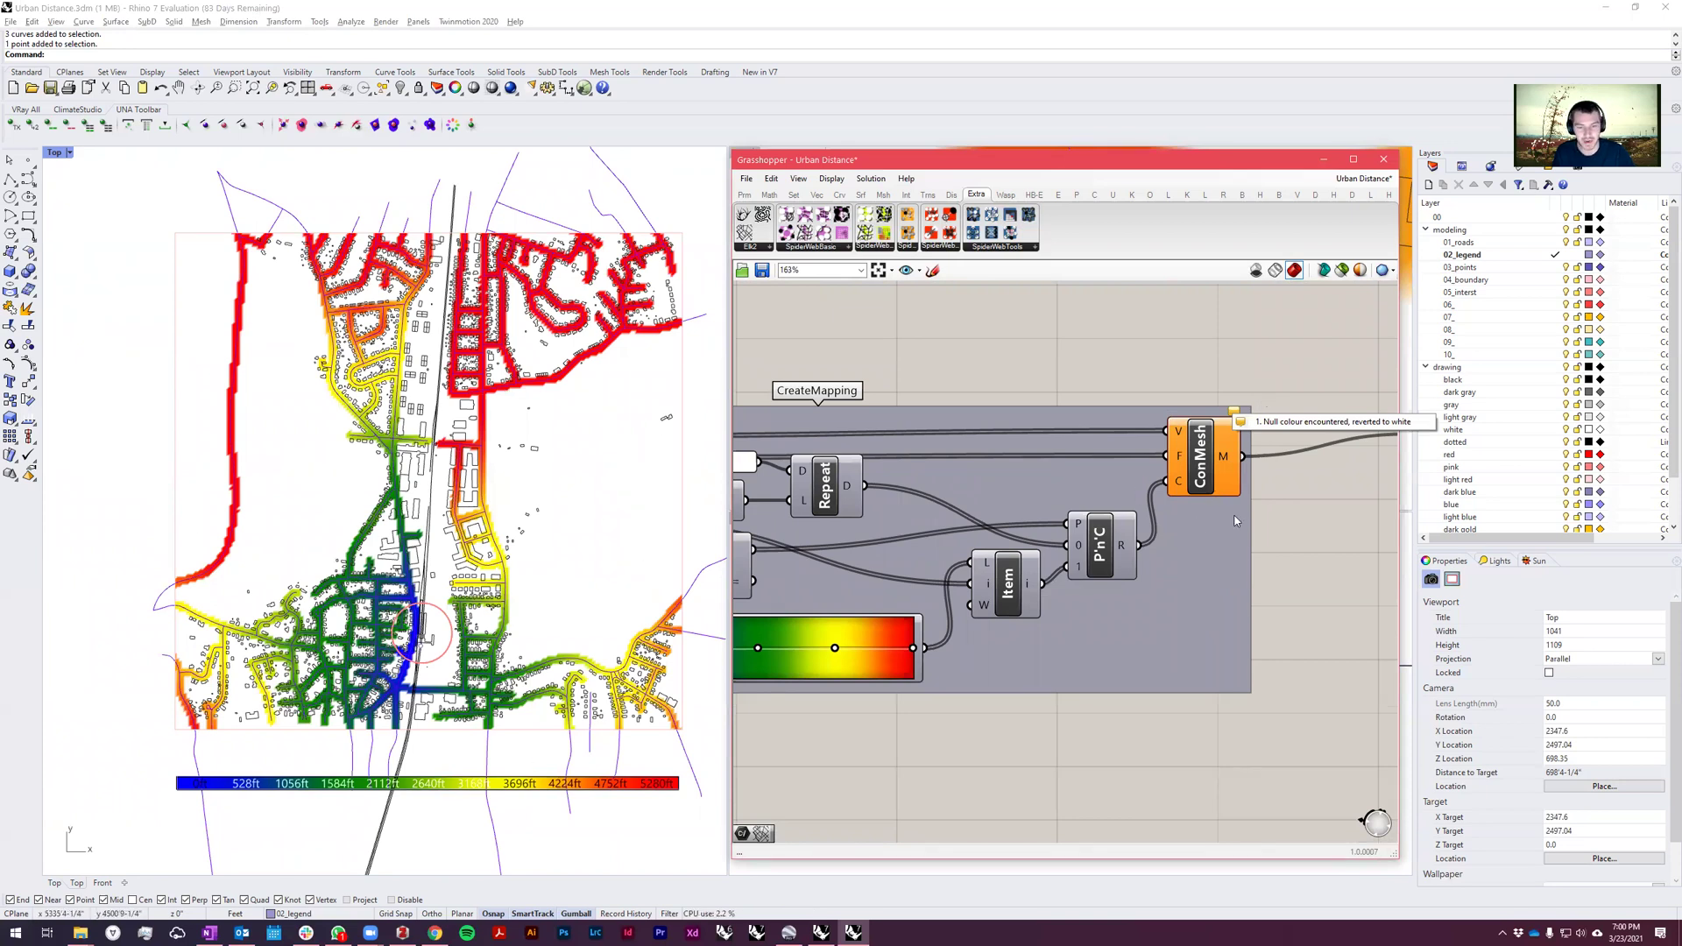
pyautogui.scroll(1, 879, 483)
pyautogui.scroll(1, 879, 483)
pyautogui.click(986, 488)
pyautogui.moveTo(1088, 583); pyautogui.dragTo(1128, 663)
pyautogui.moveTo(1130, 567)
pyautogui.mouseDown()
pyautogui.moveTo(1117, 530)
pyautogui.moveTo(1100, 559)
pyautogui.mouseUp()
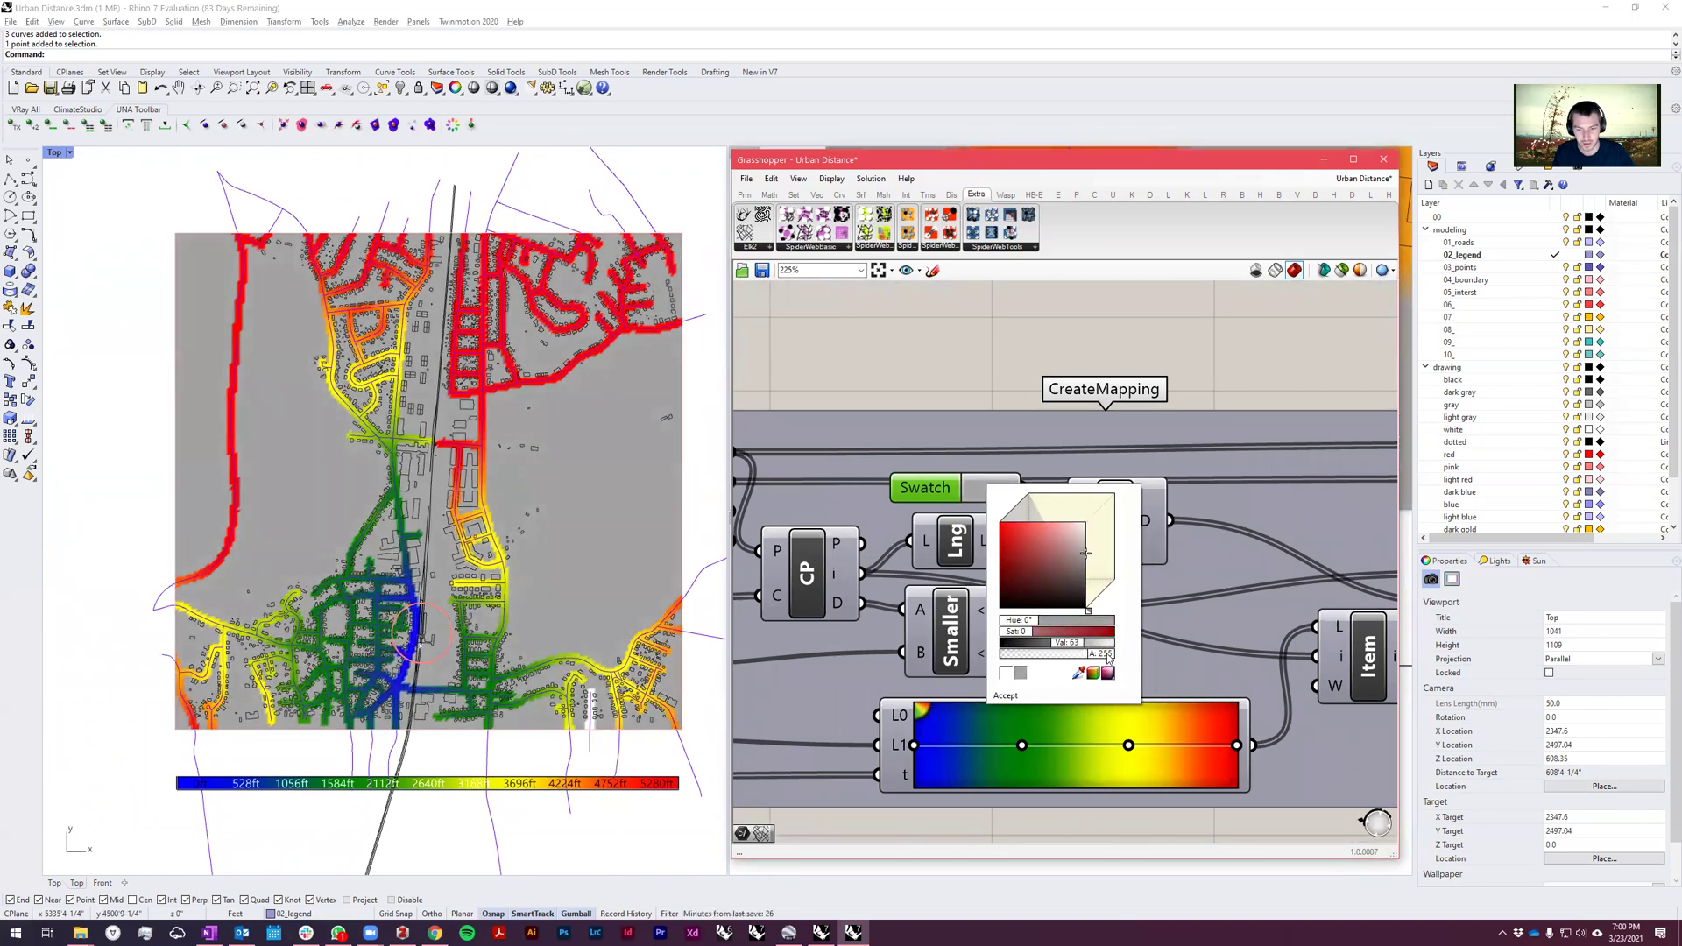
pyautogui.moveTo(1109, 656); pyautogui.dragTo(982, 659)
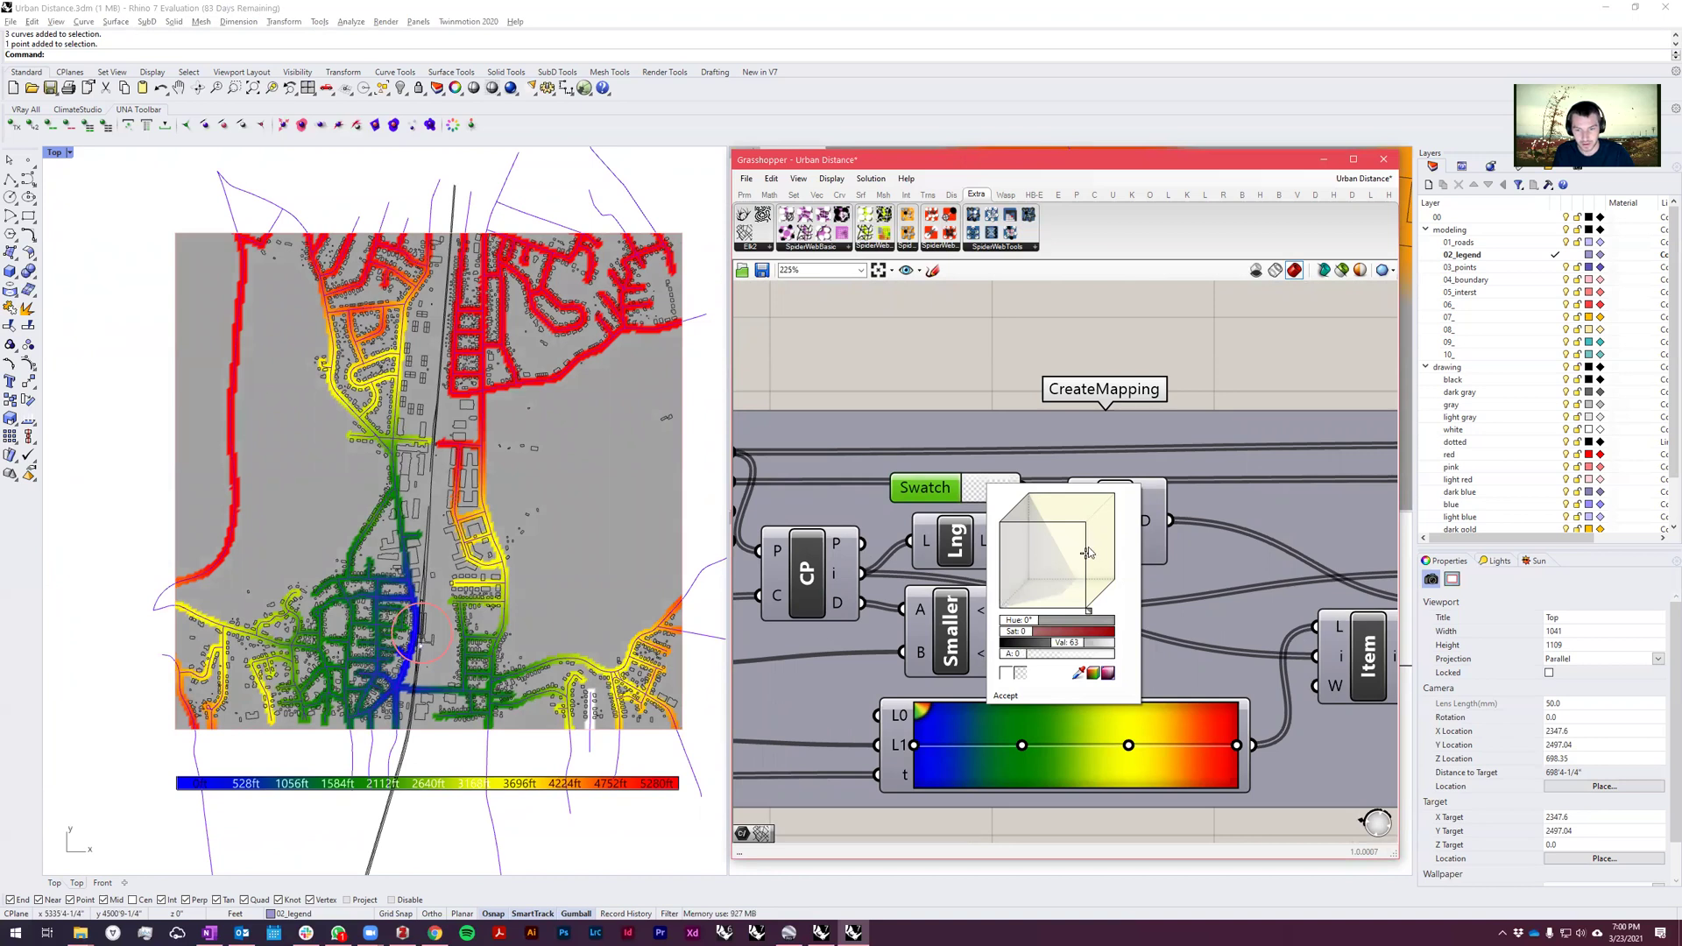
pyautogui.moveTo(1086, 553); pyautogui.dragTo(1087, 521)
pyautogui.moveTo(1016, 663); pyautogui.dragTo(1126, 657)
pyautogui.scroll(-5, 1273, 351)
pyautogui.moveTo(1256, 581); pyautogui.dragTo(1206, 607, button='right')
pyautogui.scroll(4, 871, 406)
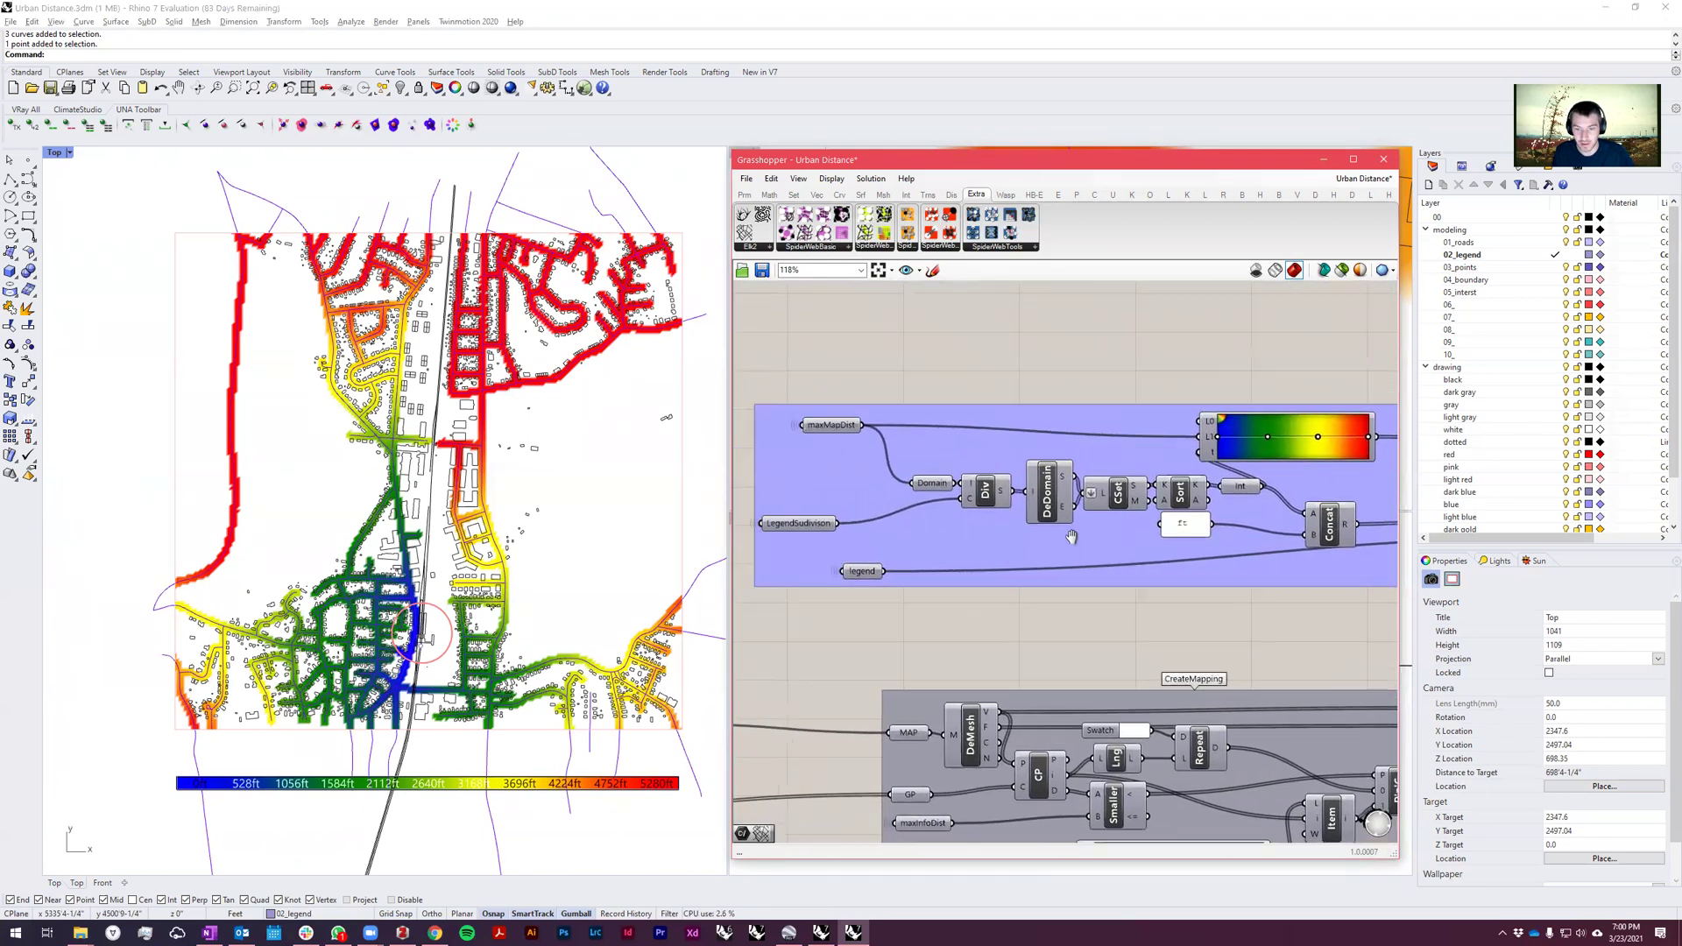
pyautogui.scroll(3, 1192, 473)
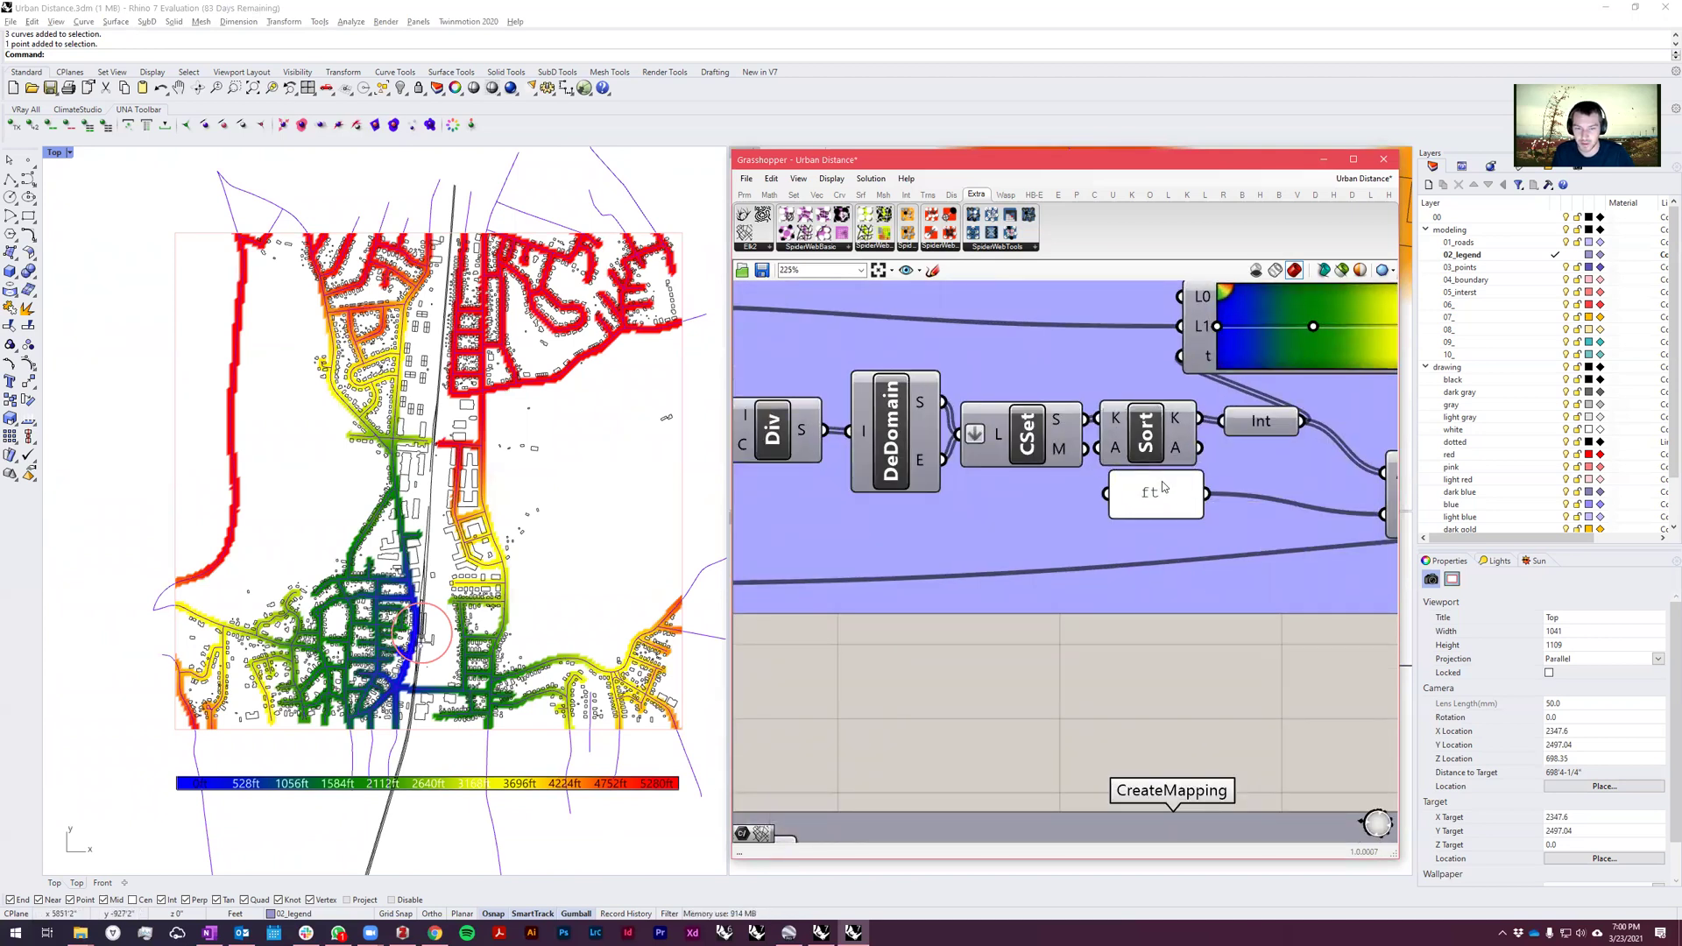
pyautogui.scroll(-3, 1178, 525)
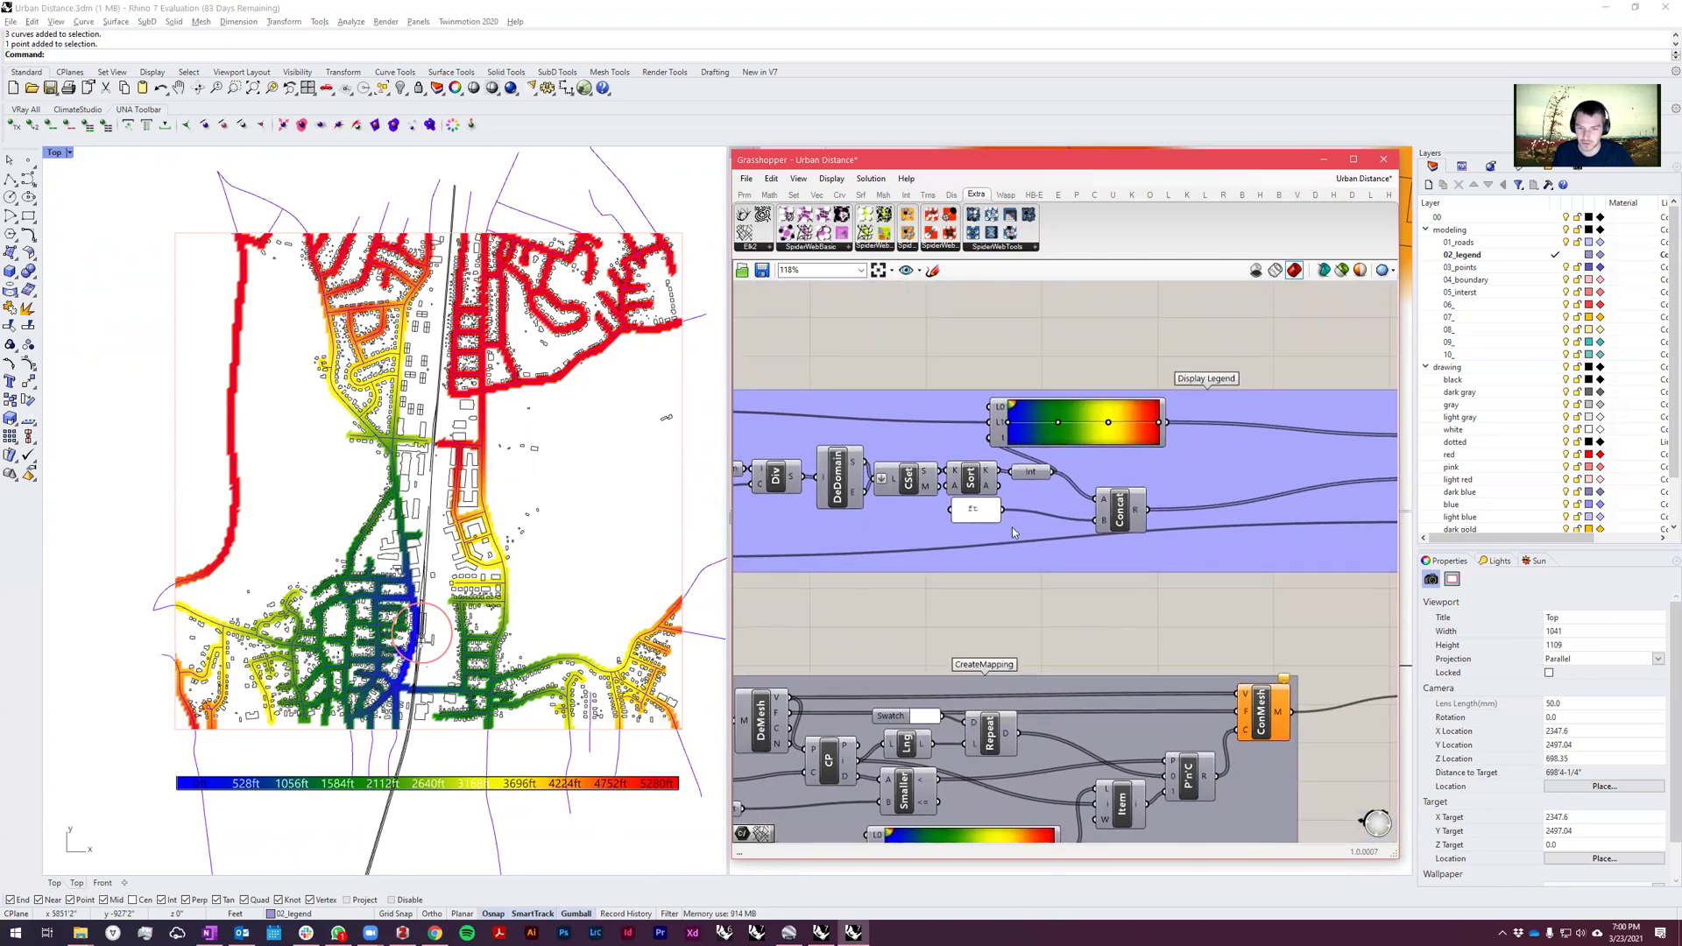
pyautogui.scroll(-4, 1036, 528)
pyautogui.moveTo(1171, 580); pyautogui.dragTo(1106, 574, button='right')
pyautogui.scroll(-2, 1107, 574)
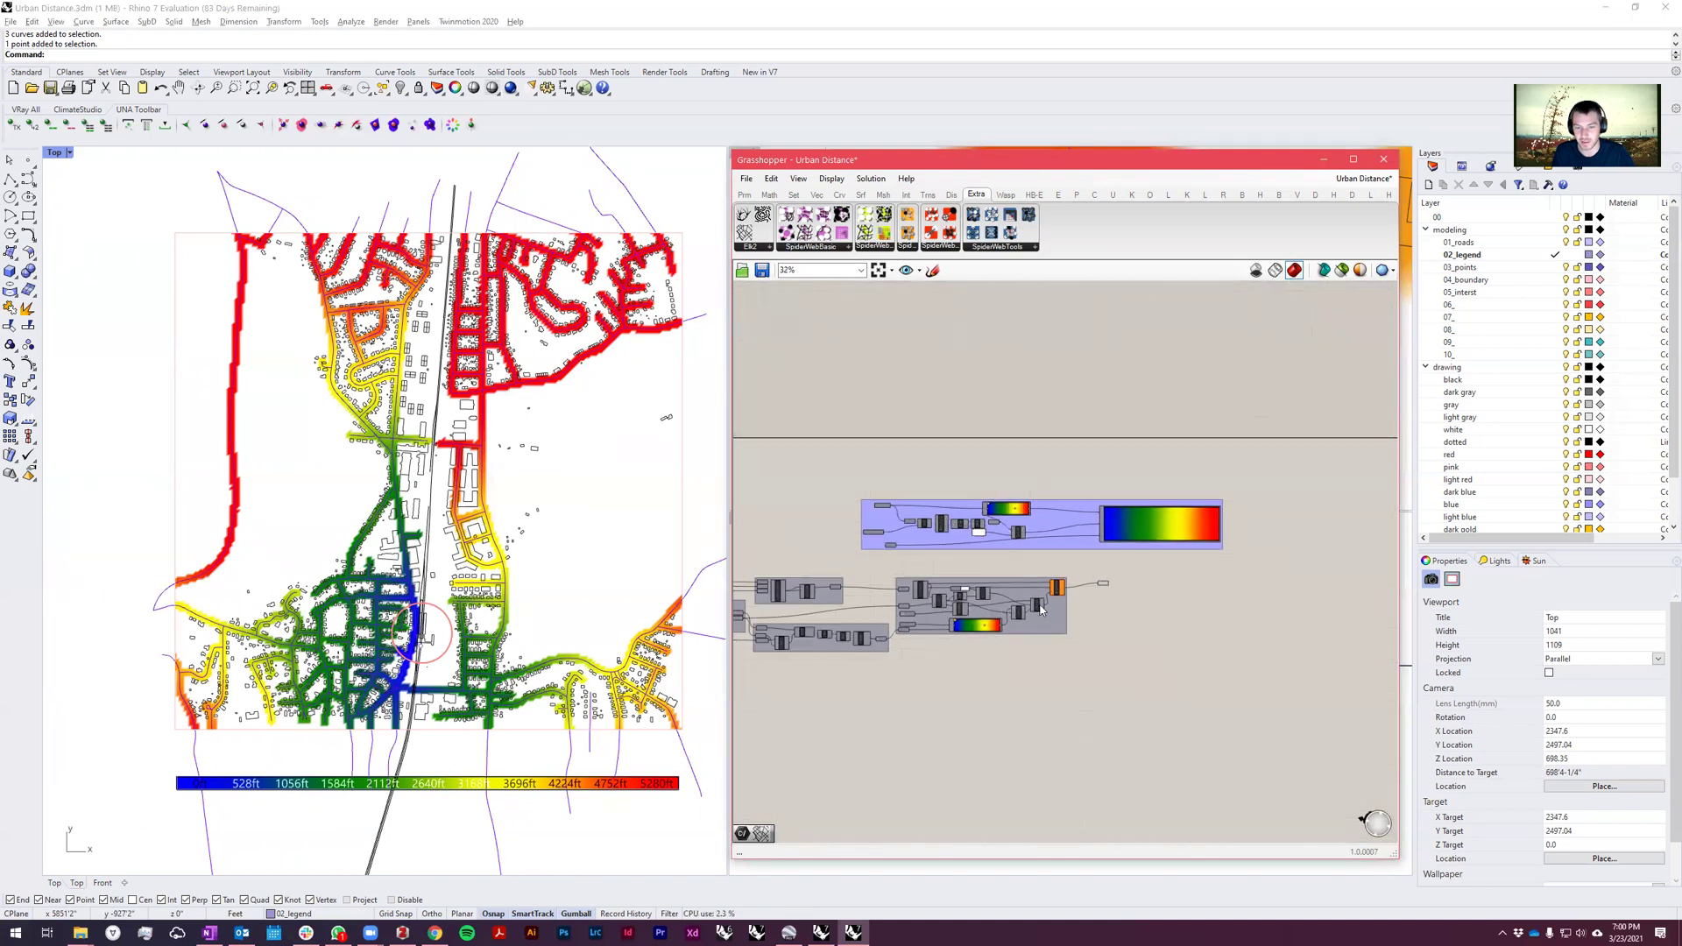
pyautogui.moveTo(1051, 679); pyautogui.dragTo(1190, 702, button='right')
pyautogui.scroll(4, 419, 686)
pyautogui.scroll(-5, 419, 686)
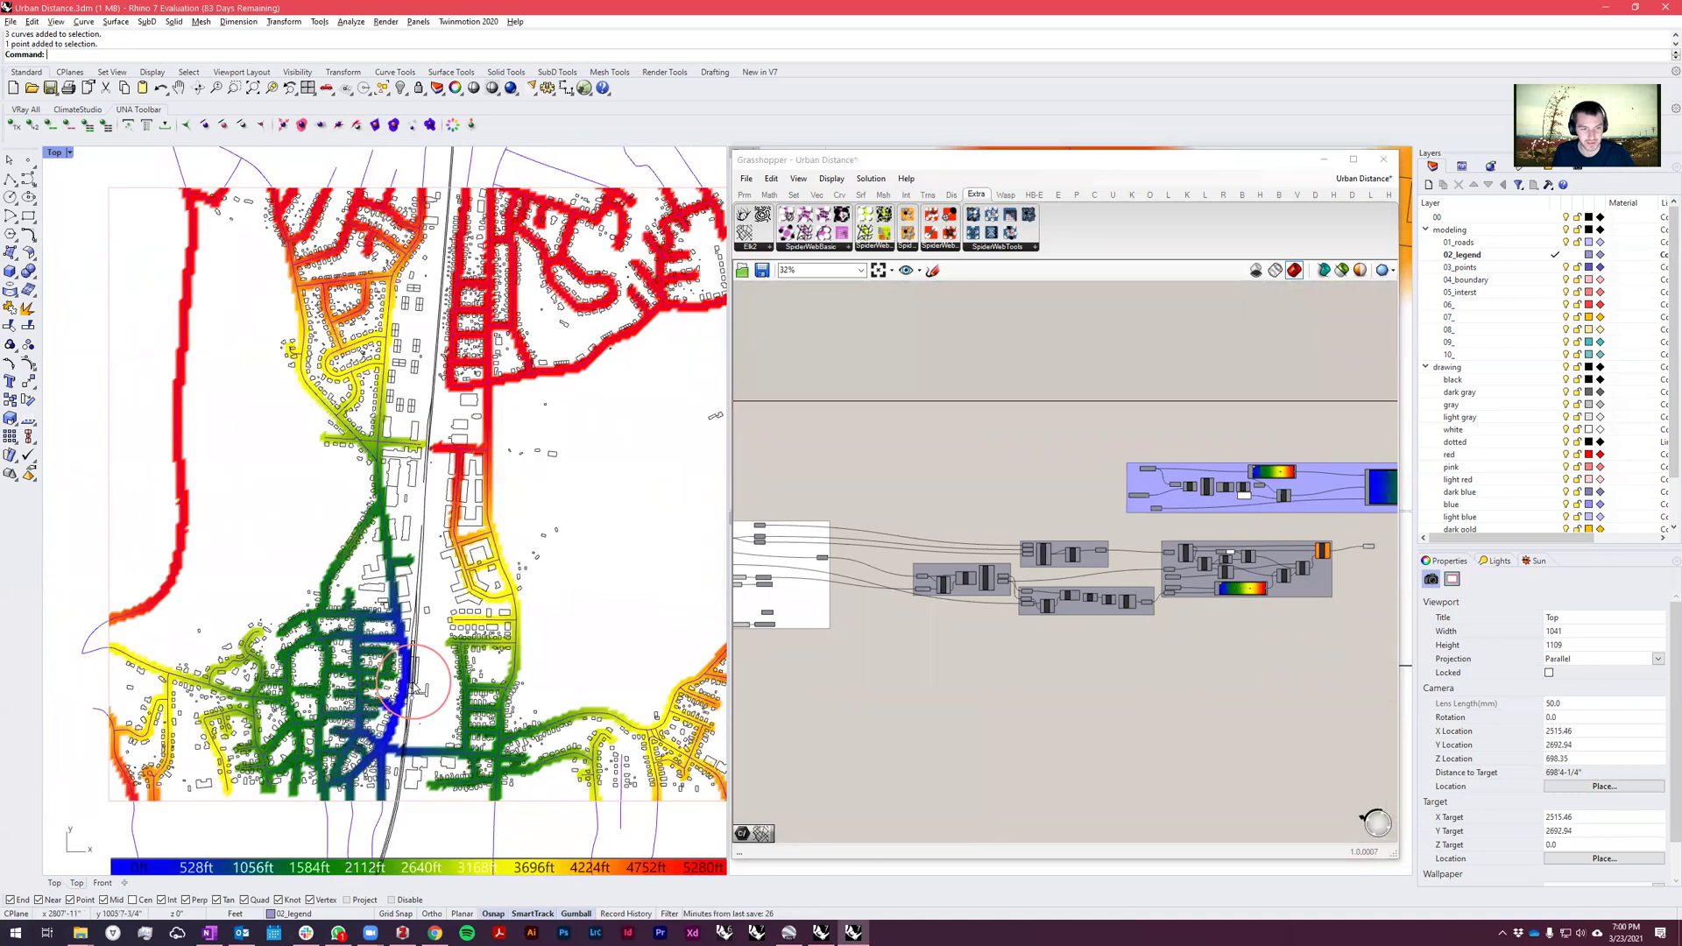
pyautogui.scroll(-1, 397, 694)
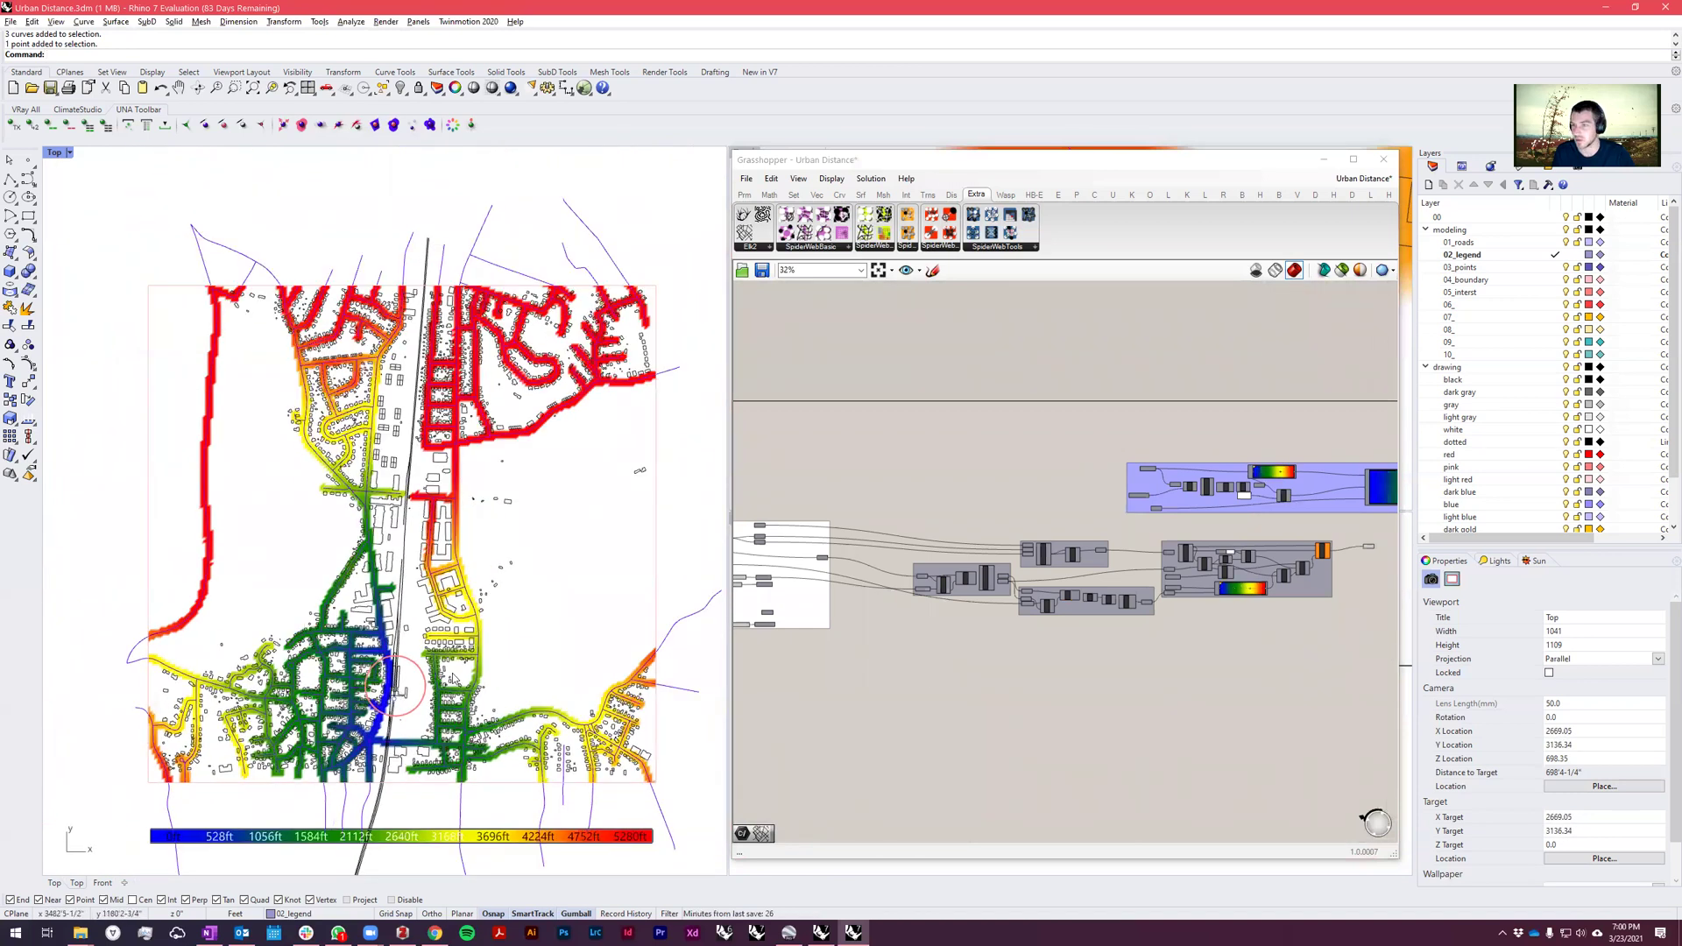